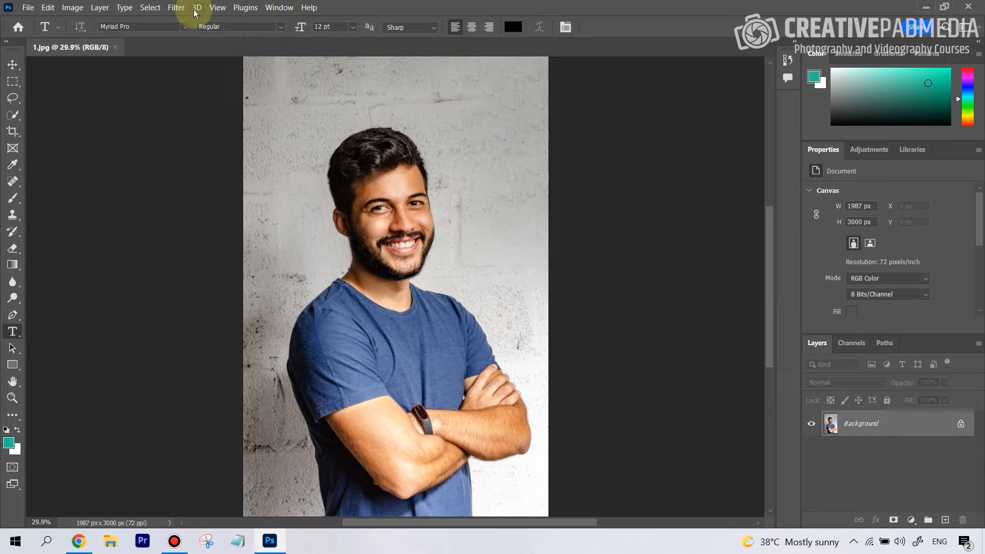
- Try the artistic Poster Edges filter on the portrait in the Filter Gallery, with the face in the preview
click(176, 7)
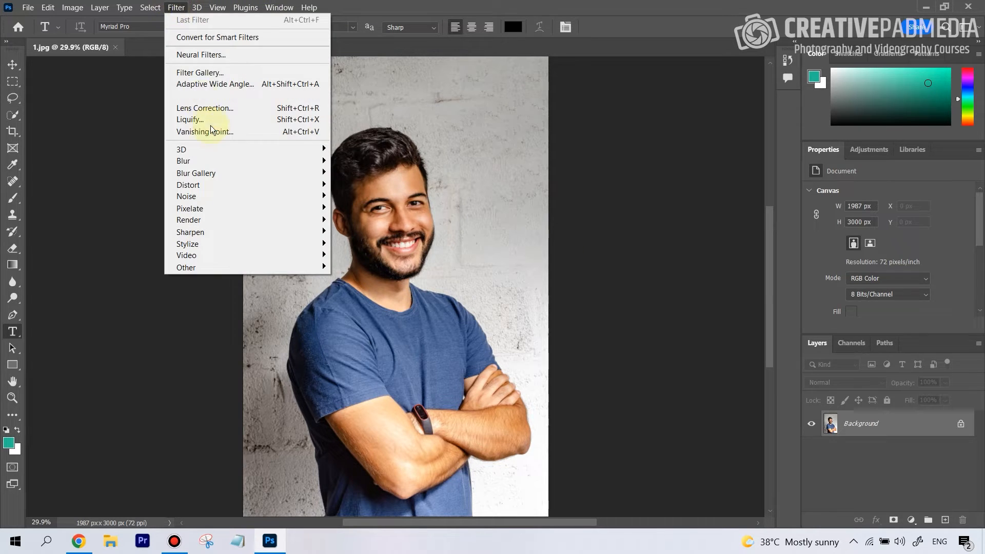
click(197, 77)
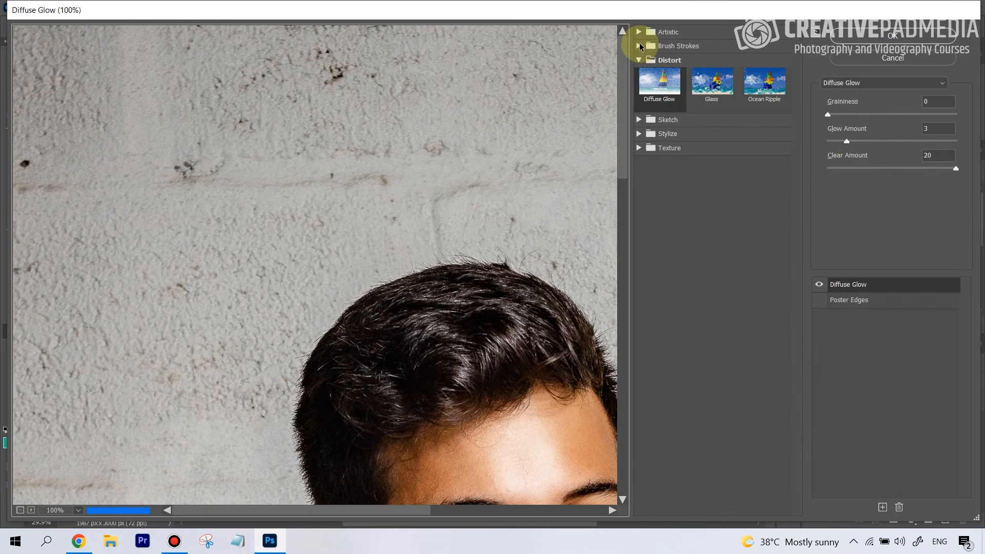
click(639, 32)
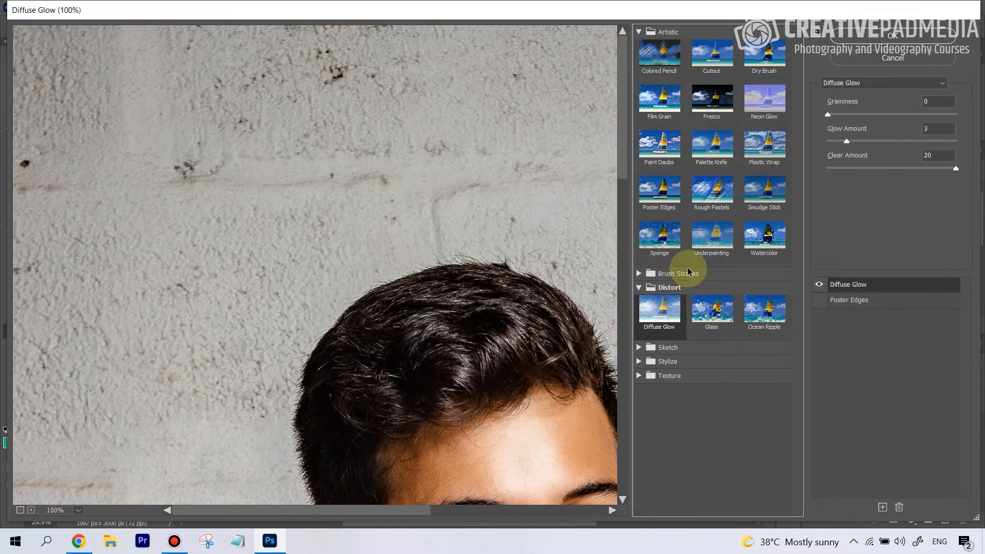
drag(627, 178, 623, 237)
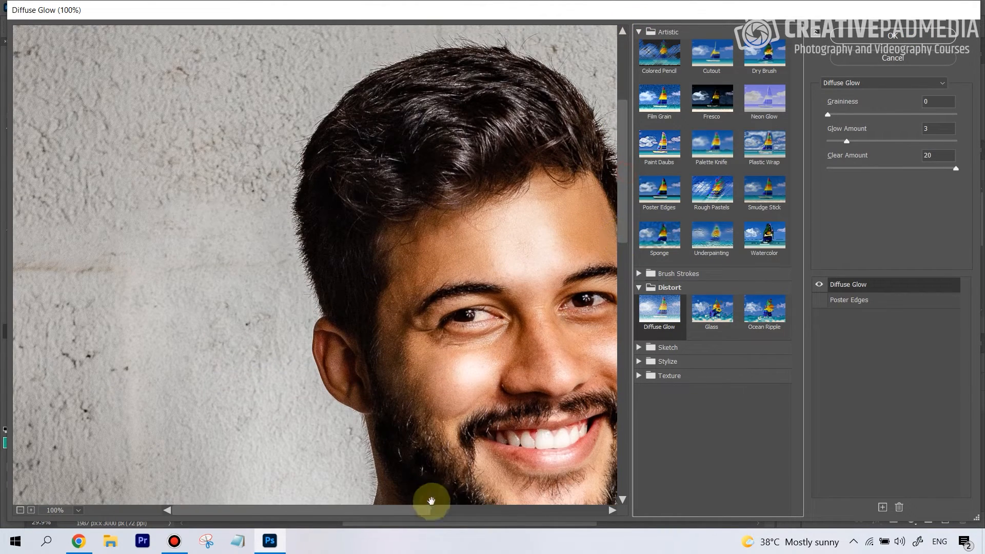
click(463, 510)
click(660, 190)
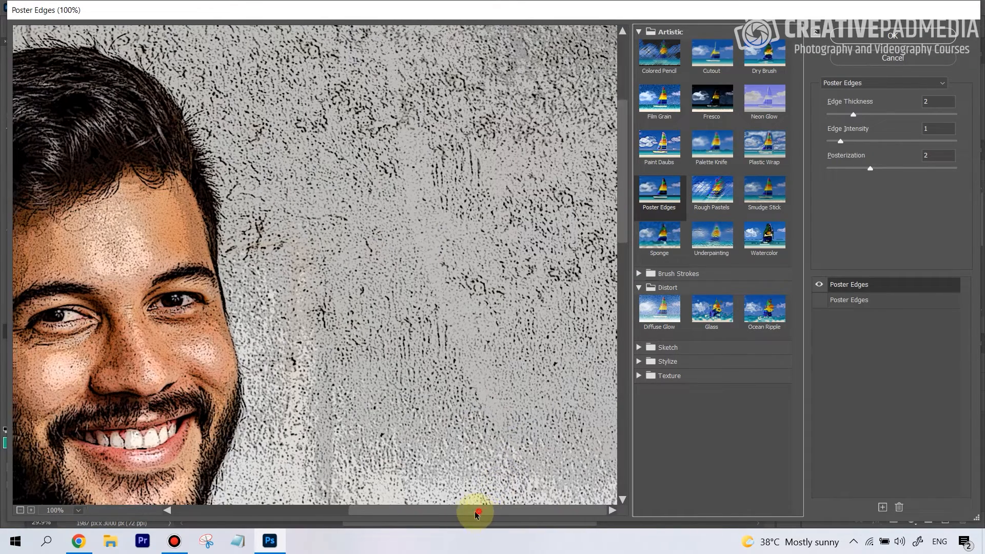
drag(473, 511, 438, 519)
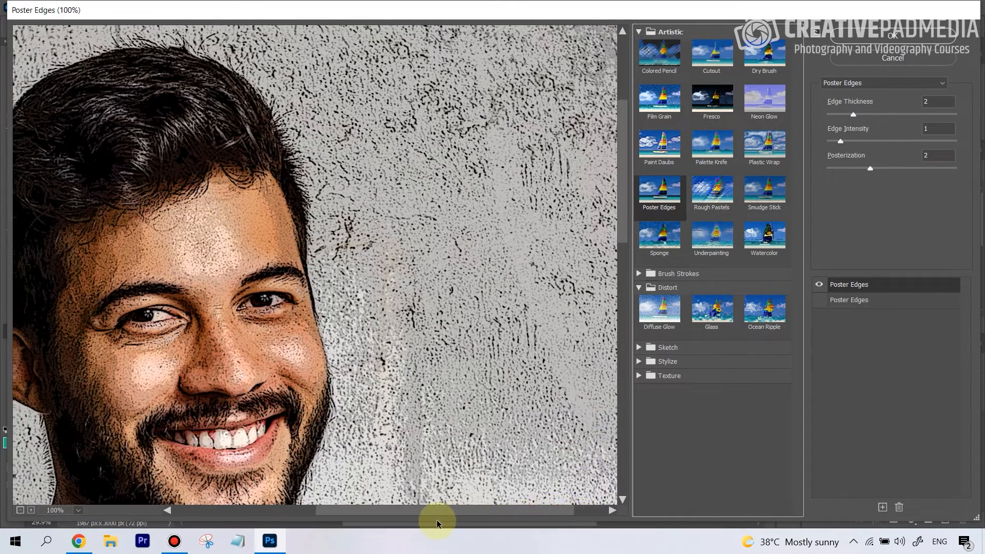
- Try Poster Edges on the portrait with posterization 1 and edge intensity 0, and undo the applied filter
click(845, 167)
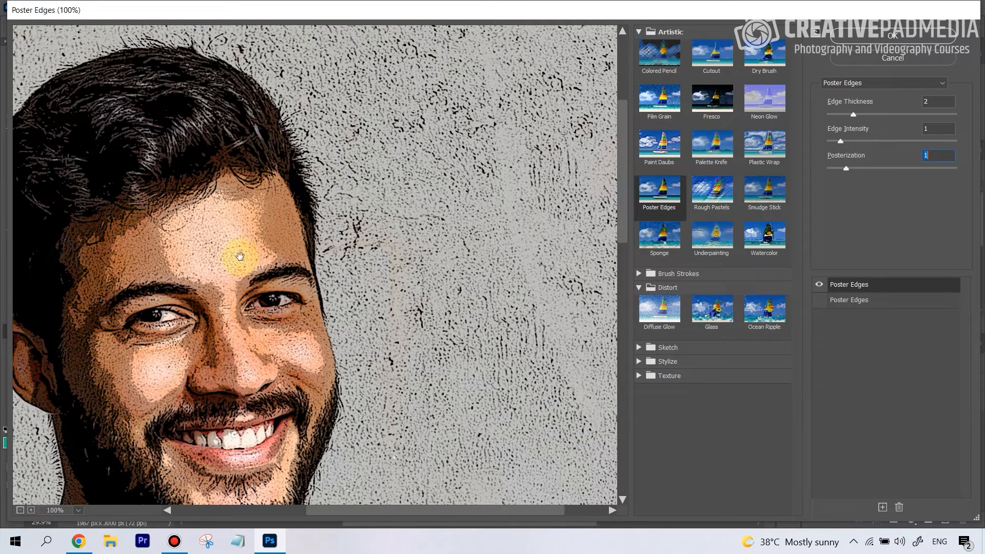
drag(839, 141, 825, 142)
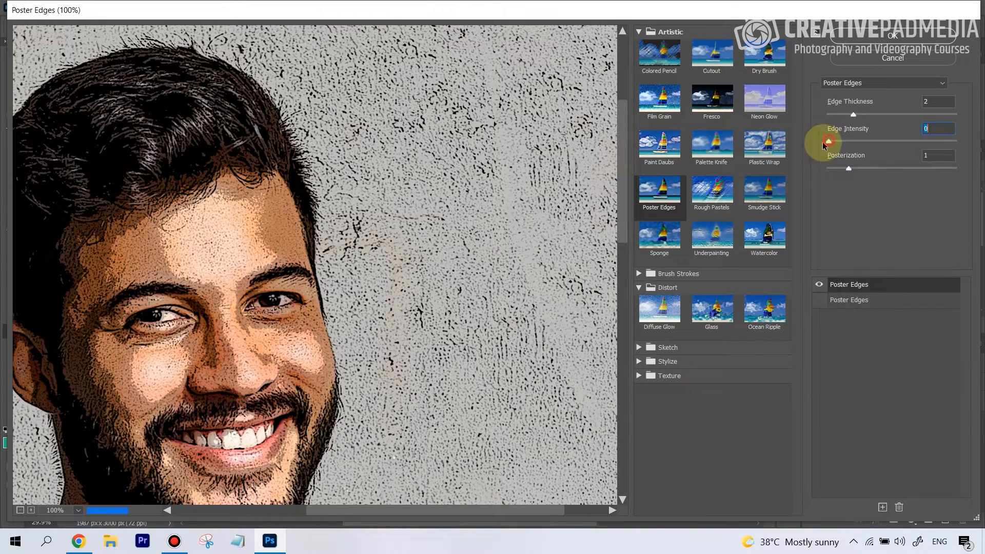
click(873, 36)
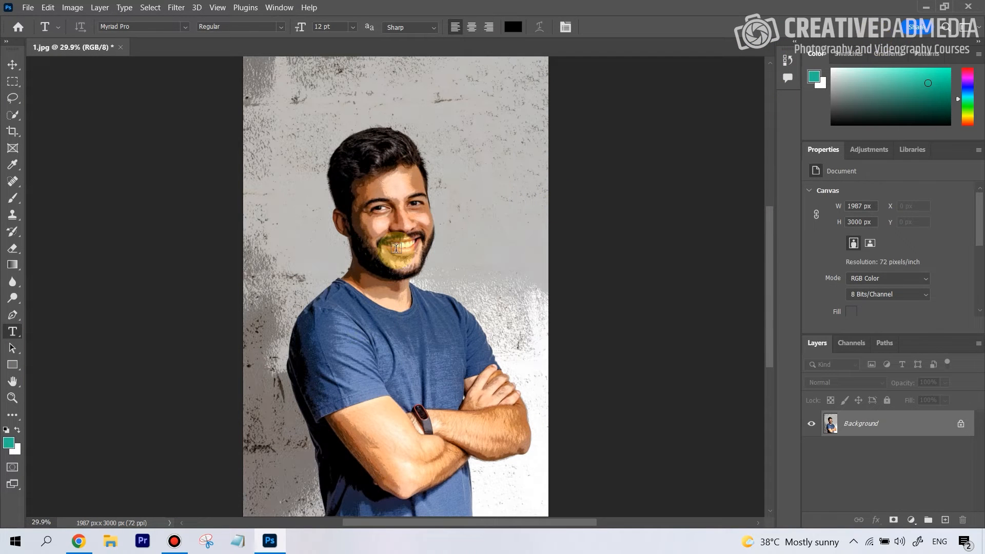
key(ctrl+z)
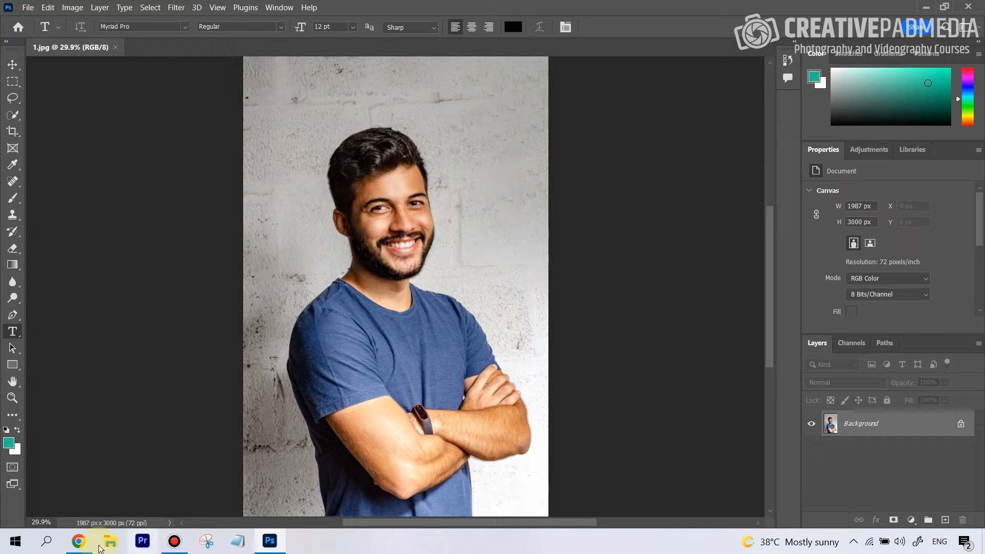
- Switch to Chrome to examine the caricature image results for head-to-body proportions, and return to Photoshop
click(79, 540)
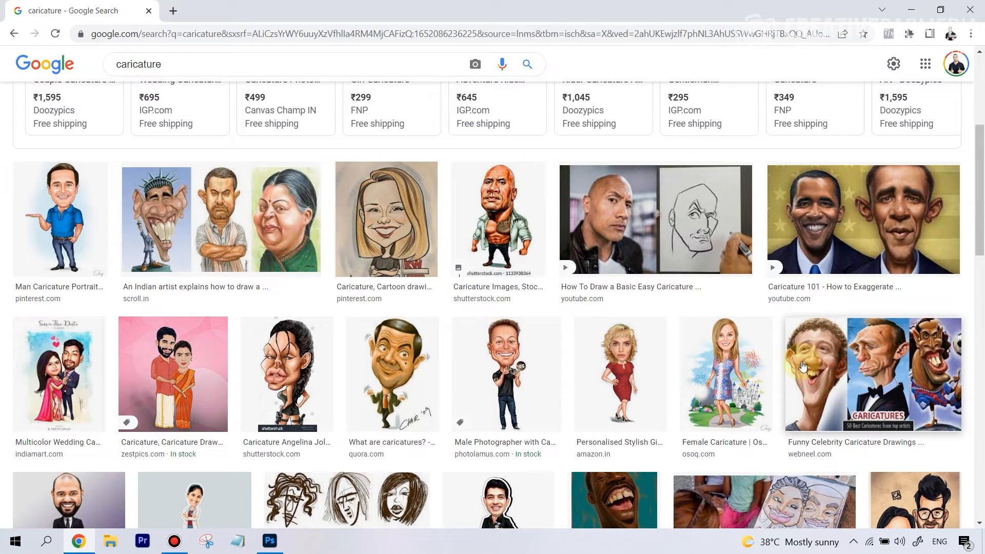
scroll(605, 275, up, 3)
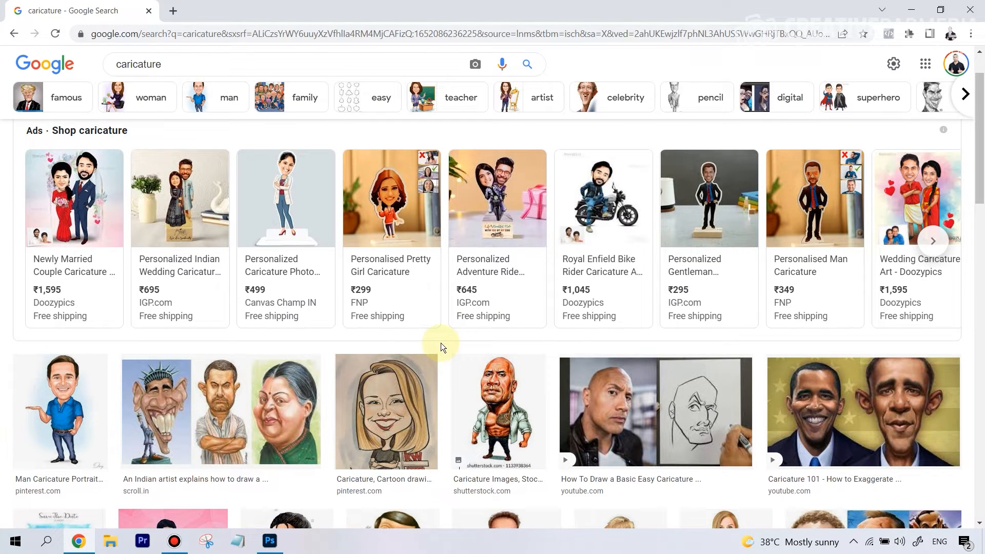
scroll(510, 348, down, 1)
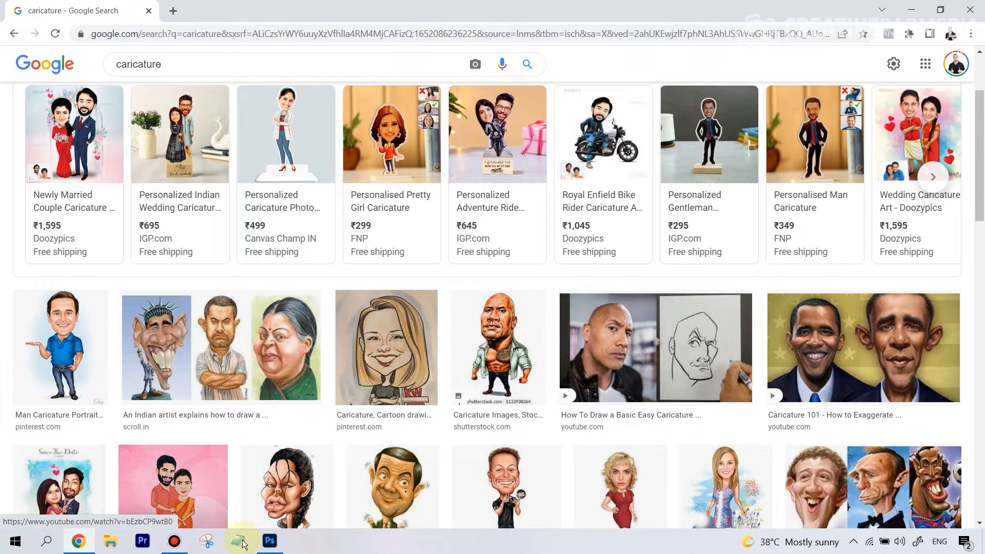
click(274, 547)
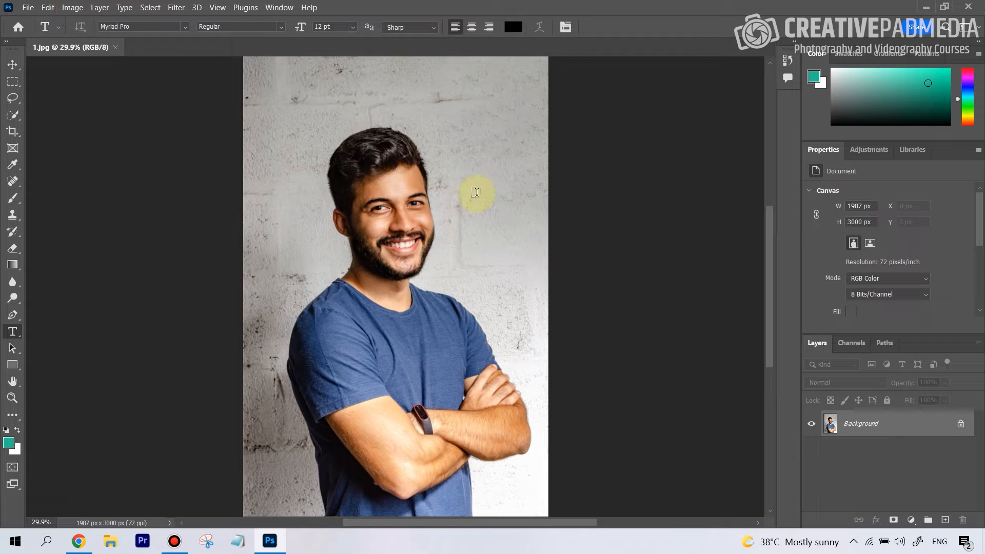
- Check the portrait's pixel dimensions and resolution with Image Size
click(72, 9)
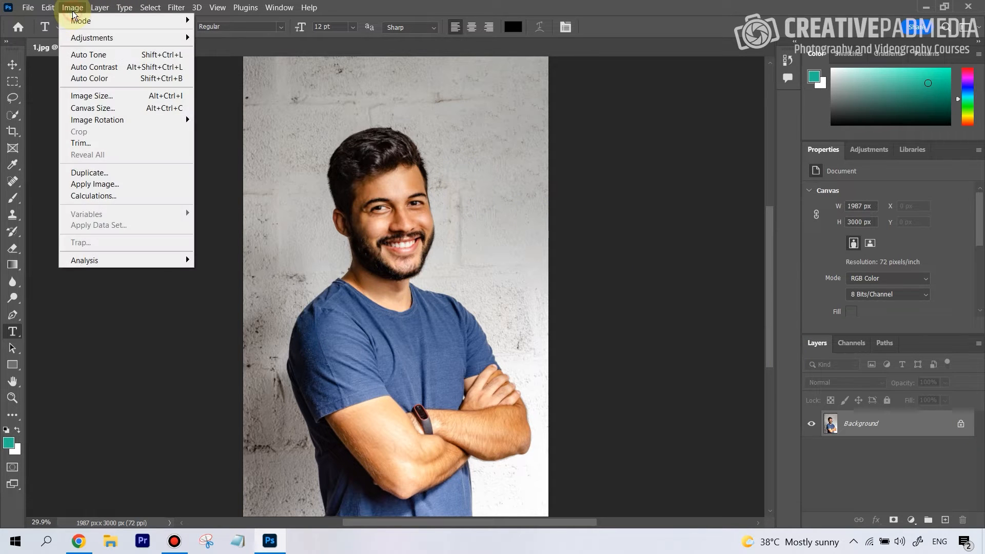
click(105, 94)
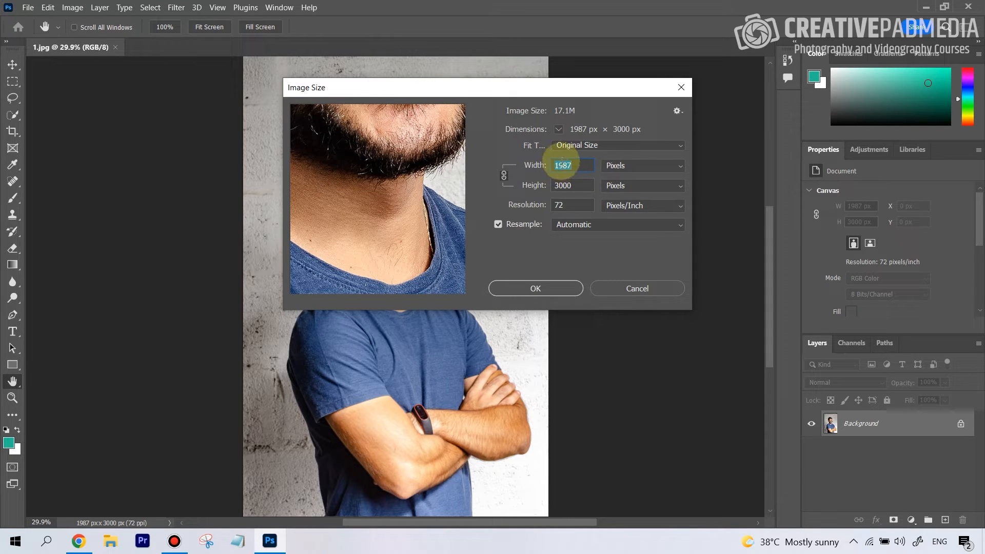
click(528, 287)
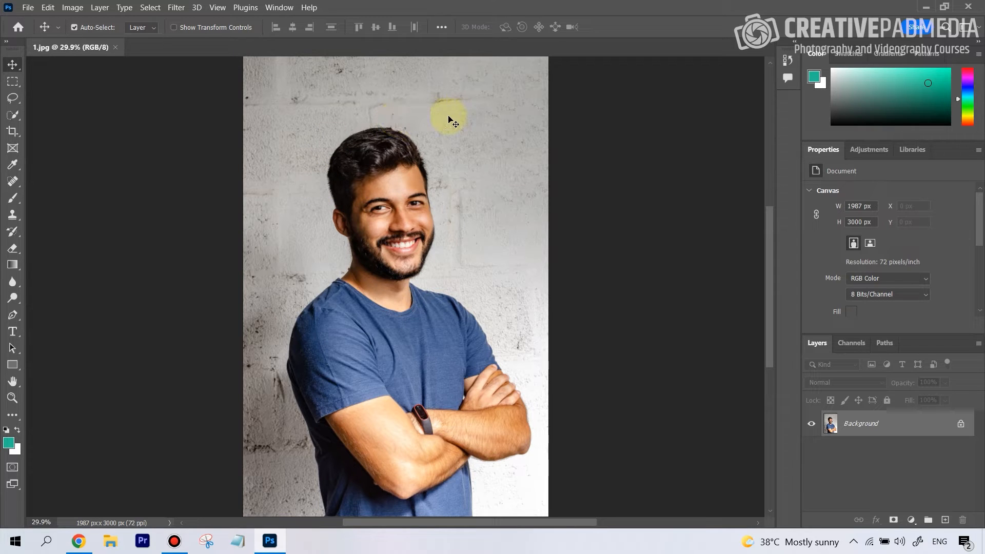
- Cut the man out of the wall background using Select Subject and a layer mask applied permanently to the layer
click(150, 8)
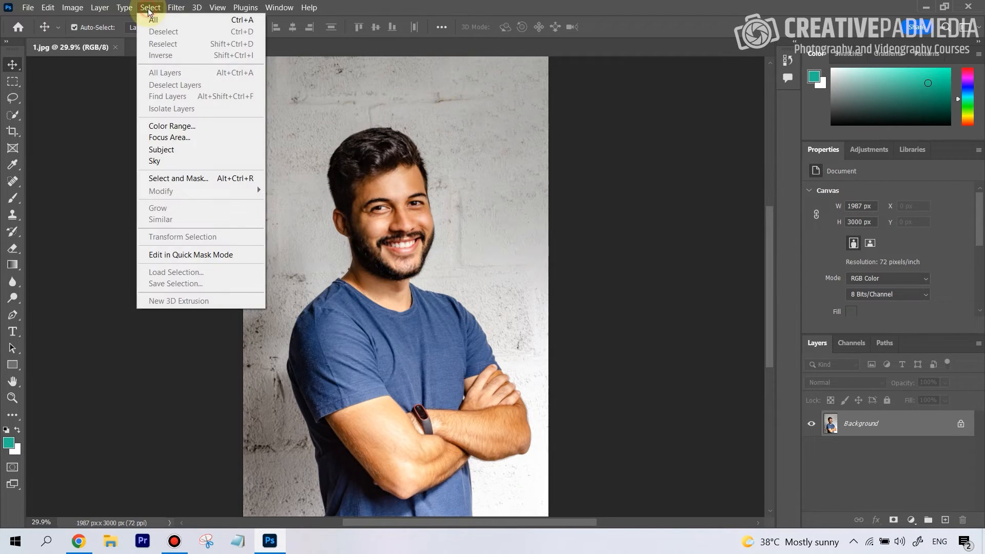
click(197, 151)
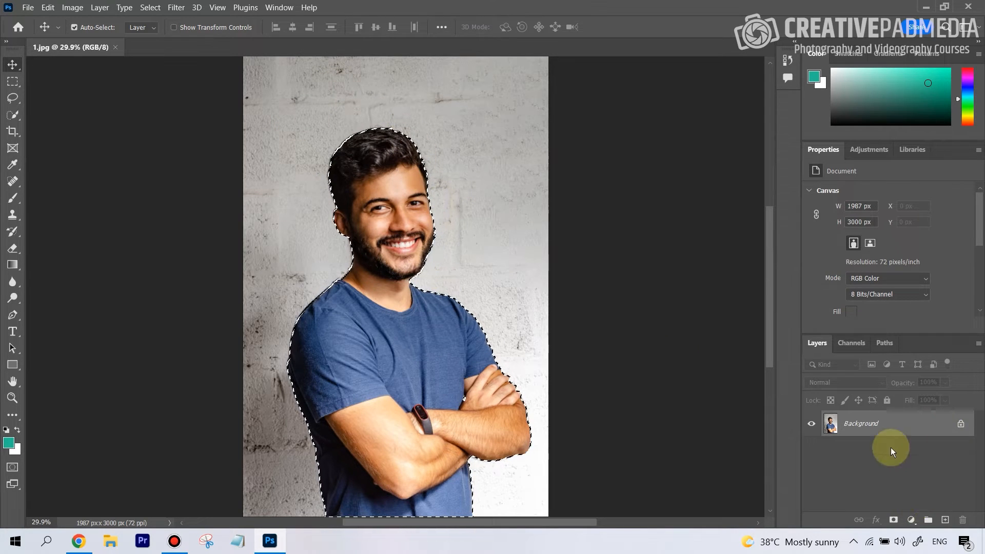
click(894, 520)
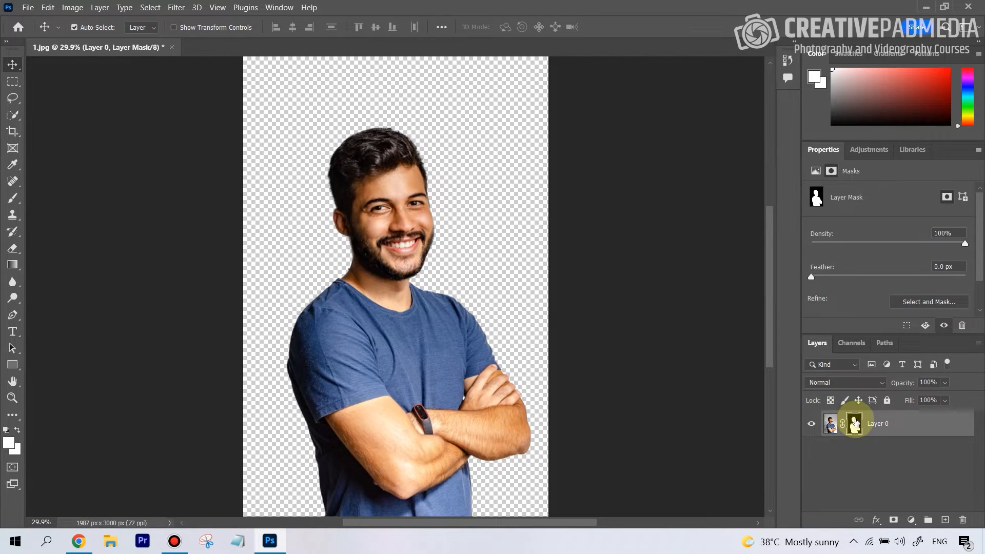
right_click(854, 422)
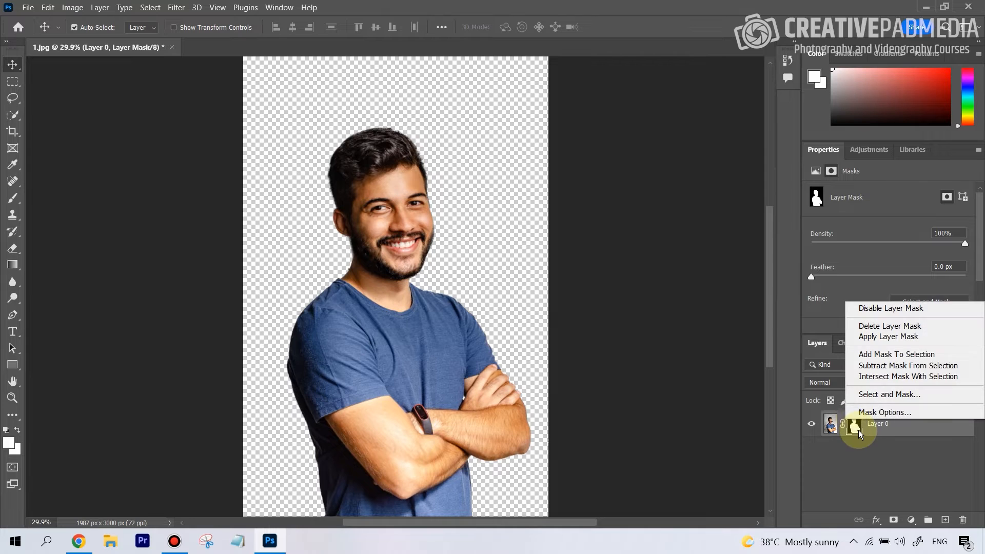
click(886, 337)
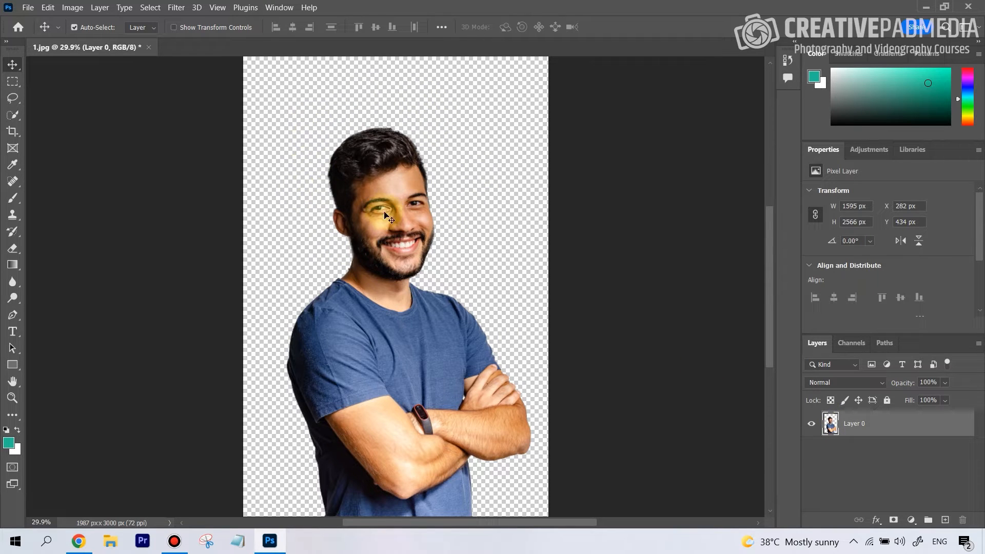
drag(349, 208, 391, 179)
key(ctrl+z)
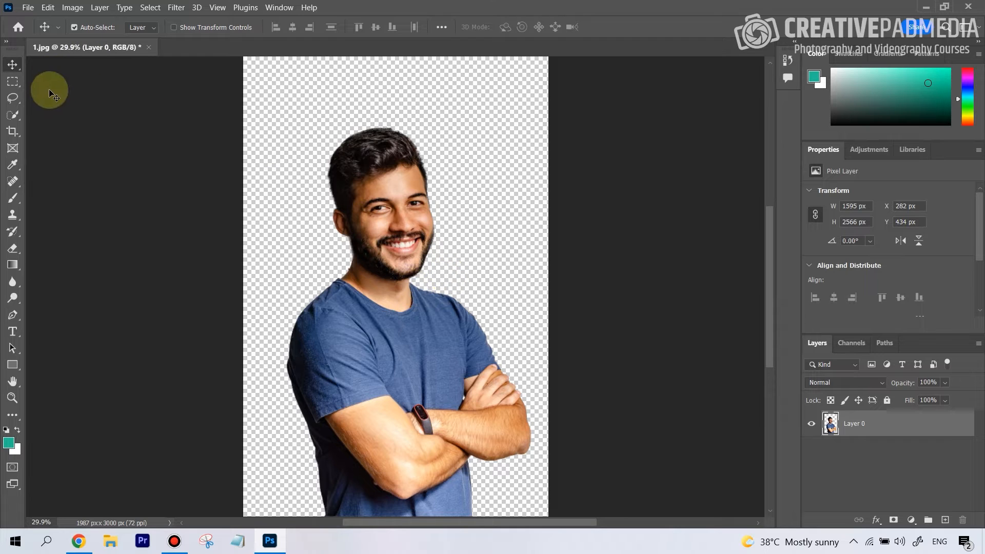
- Select the man's head down to the neck with a freehand lasso and copy it to a new layer
click(14, 98)
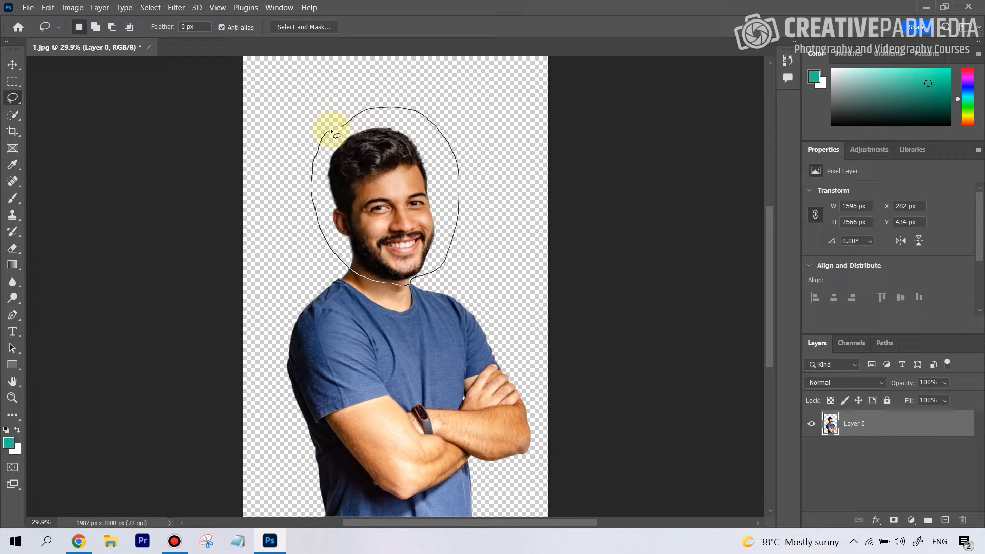
drag(330, 128, 330, 130)
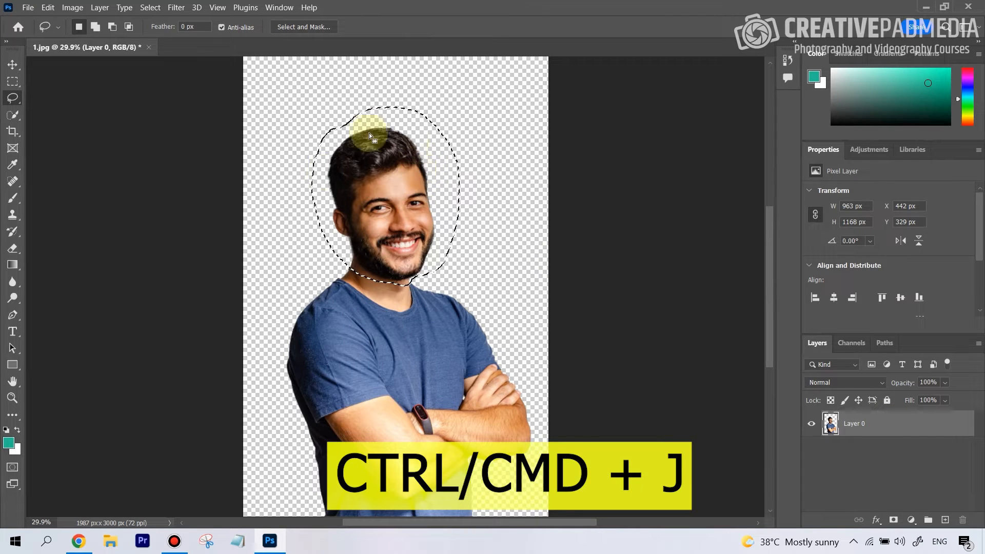
right_click(403, 180)
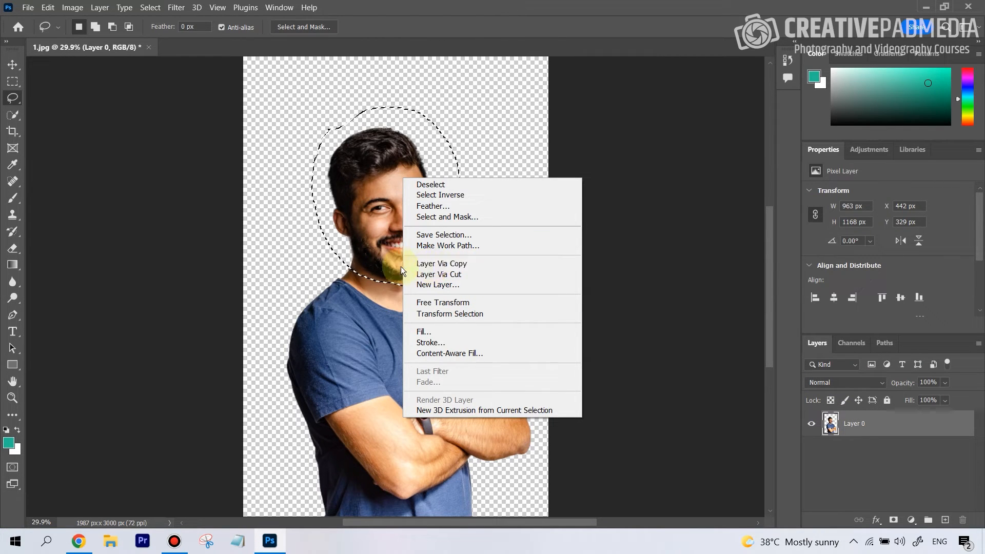
click(458, 264)
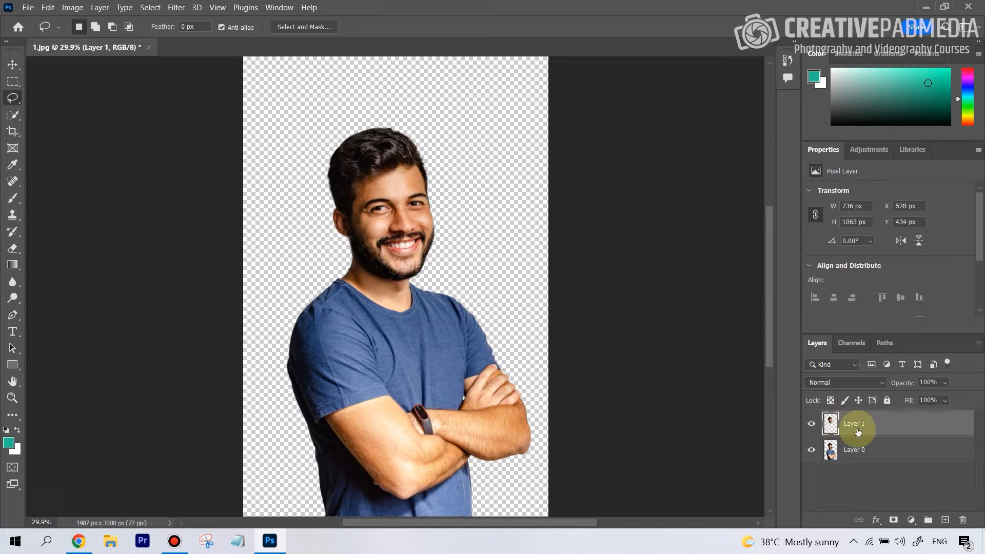
- Move the copied head away from the original head to the upper left area of the canvas
click(22, 60)
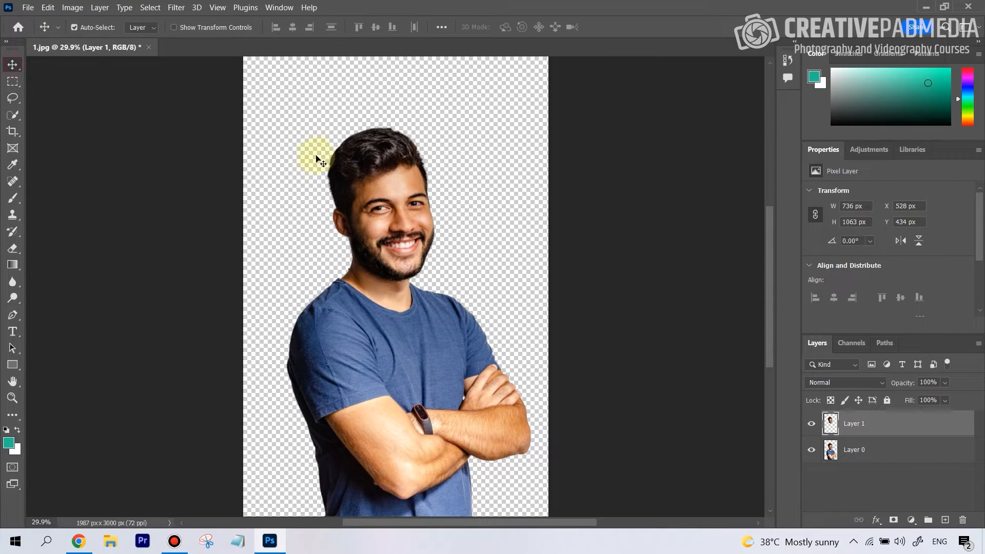
mouse_move(370, 171)
mouse_down()
mouse_move(414, 149)
mouse_move(475, 172)
mouse_up()
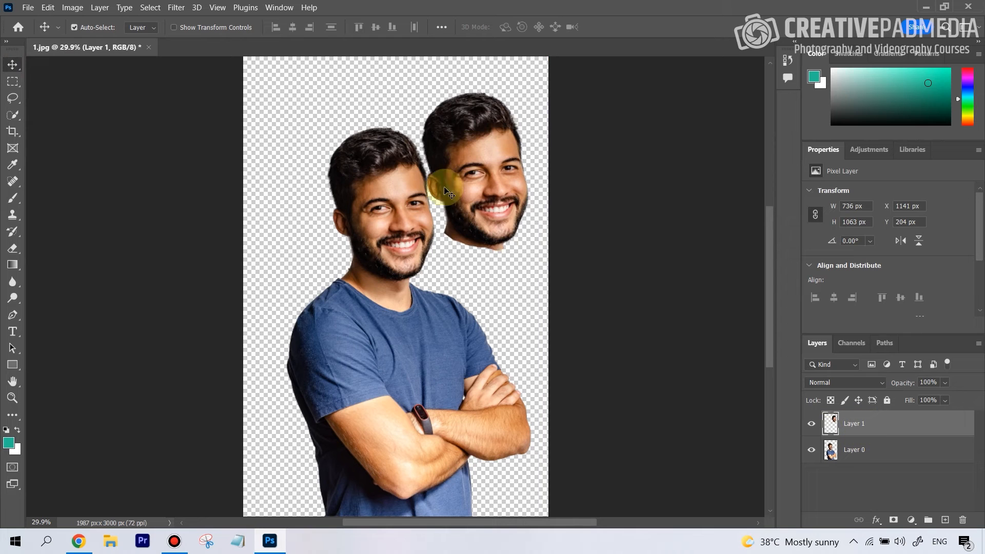
drag(439, 187, 385, 178)
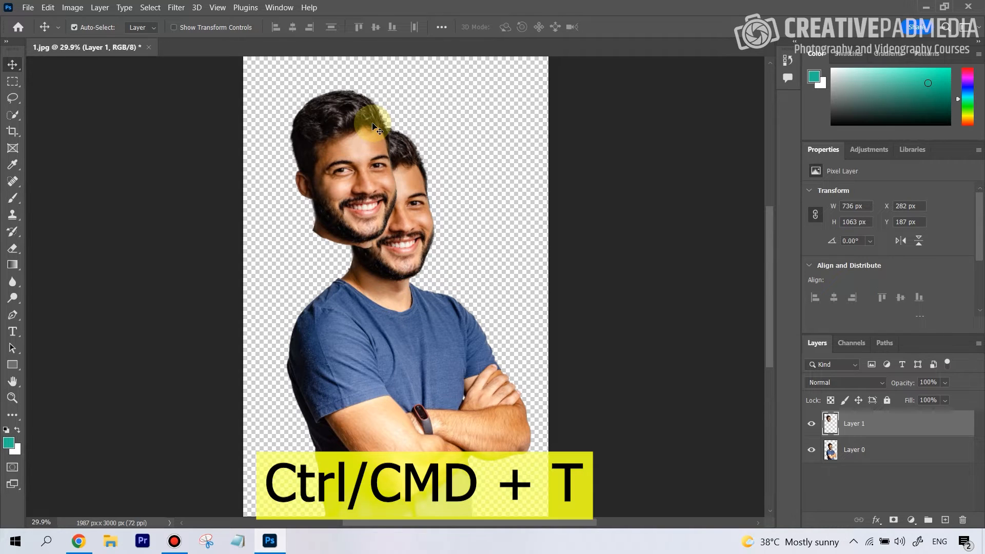
- Enlarge the copied head to about 146% with Free Transform and position it over the original head and neck
click(48, 7)
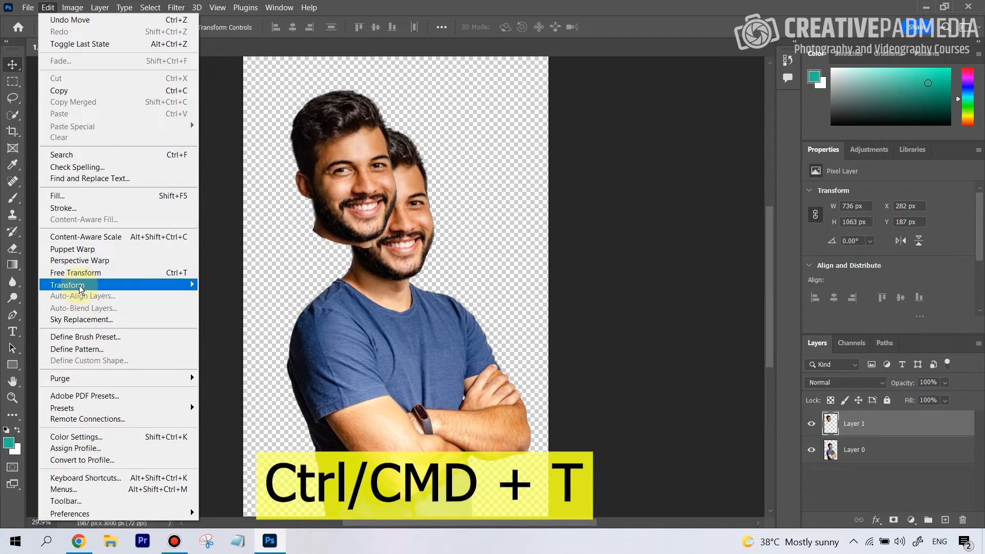
click(332, 127)
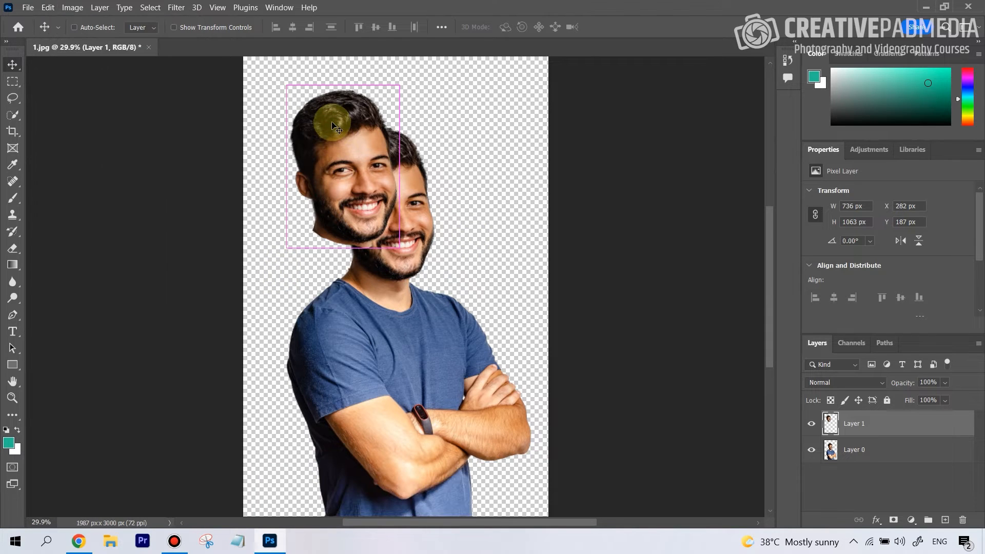
key(ctrl+t)
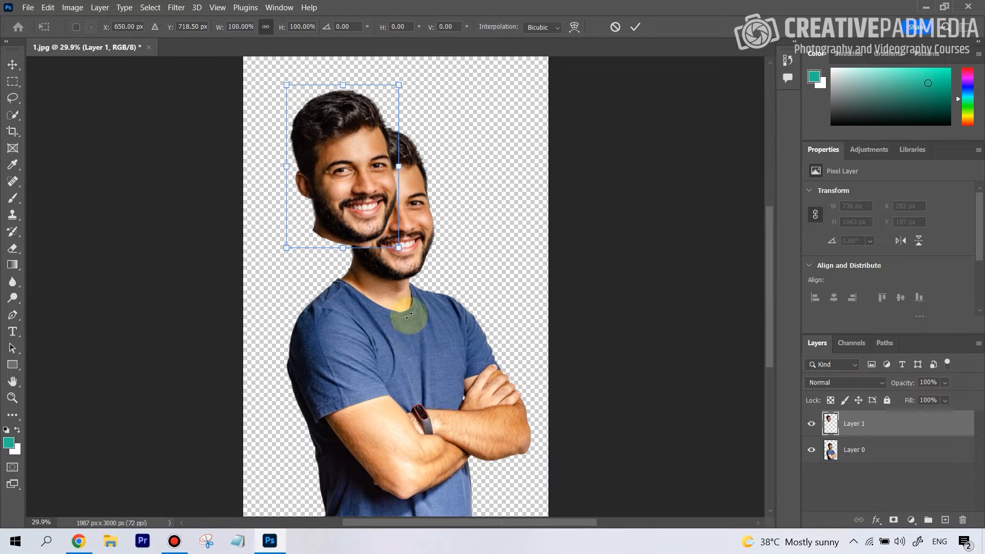
drag(398, 248, 450, 323)
drag(383, 244, 399, 220)
key(Return)
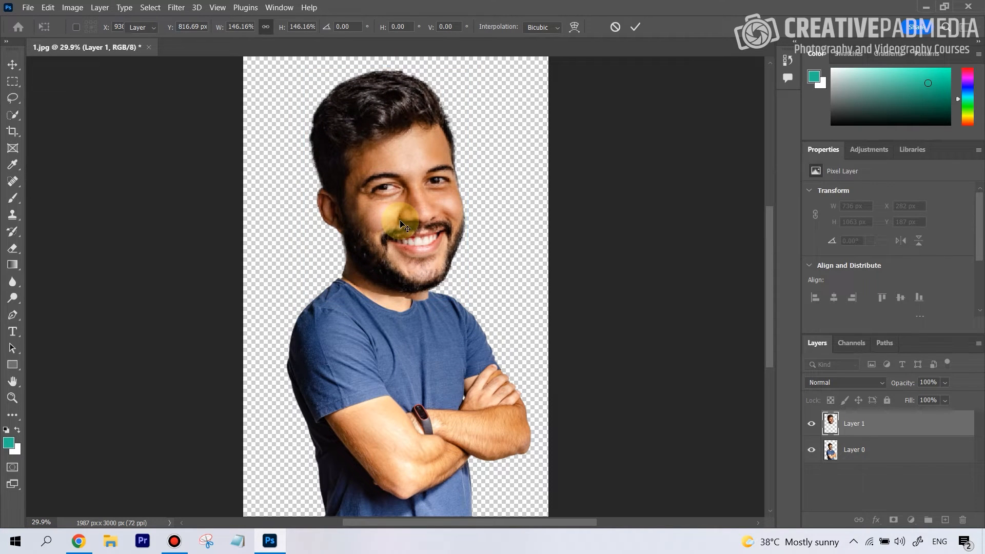
- Scale the body layer down to about 77% with Free Transform and position it centred beneath the enlarged head
click(870, 454)
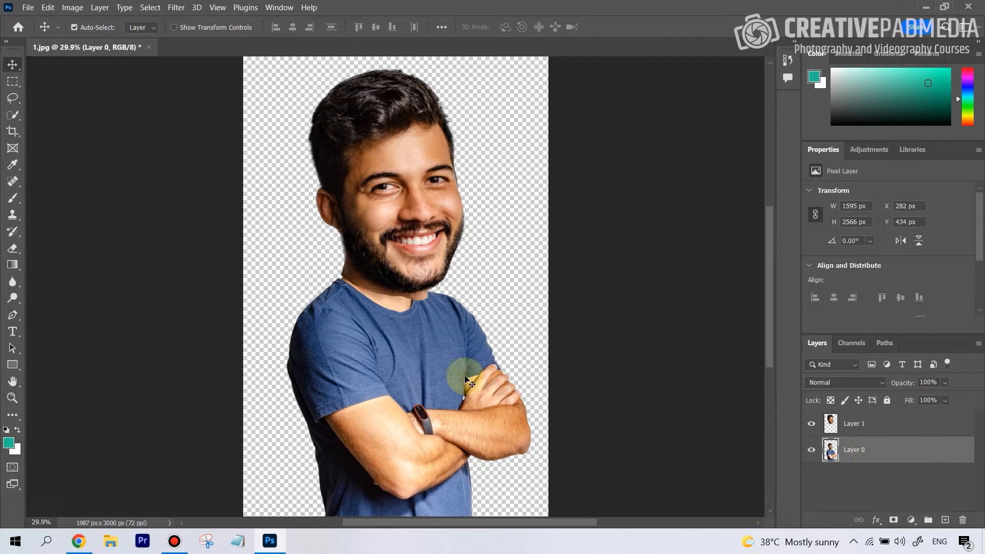
key(ctrl+t)
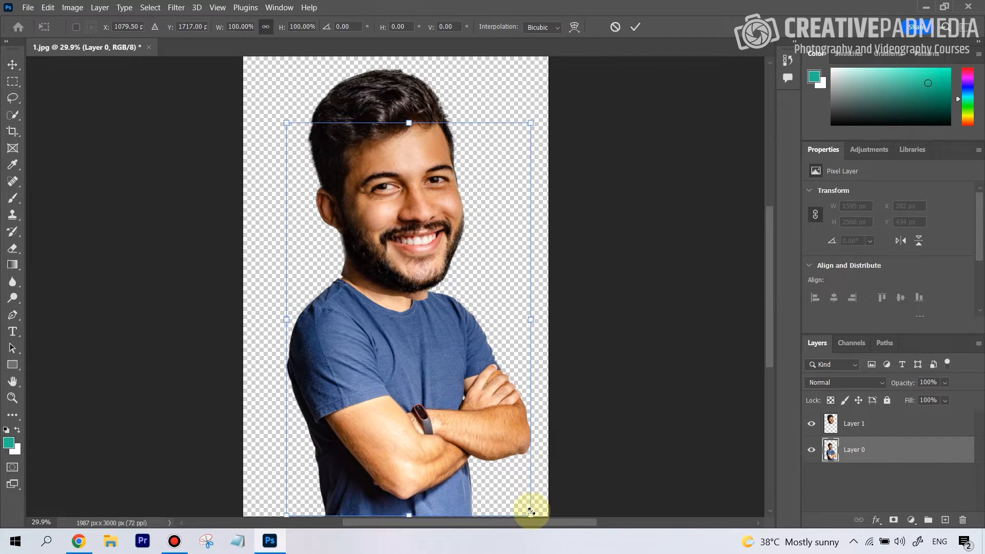
drag(531, 515, 477, 424)
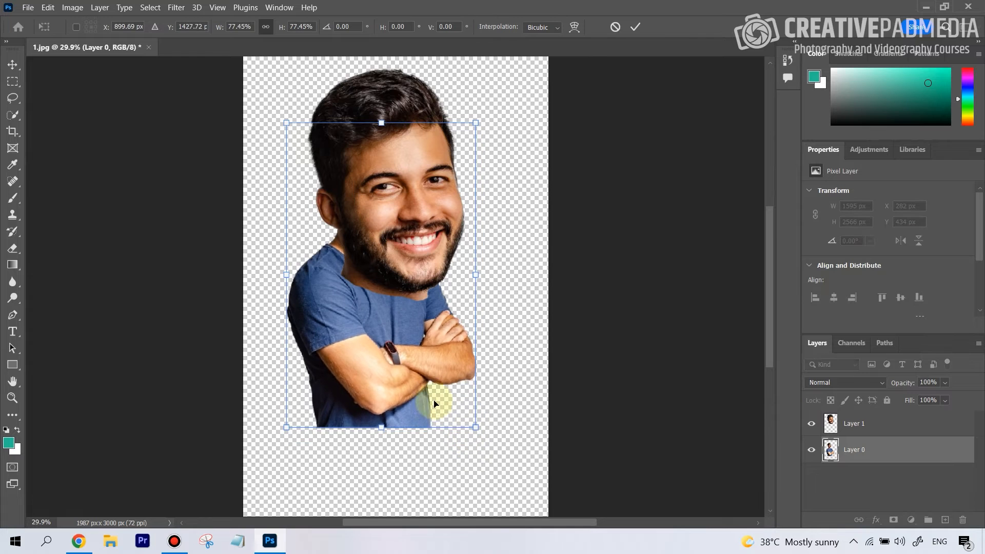
drag(381, 365, 416, 407)
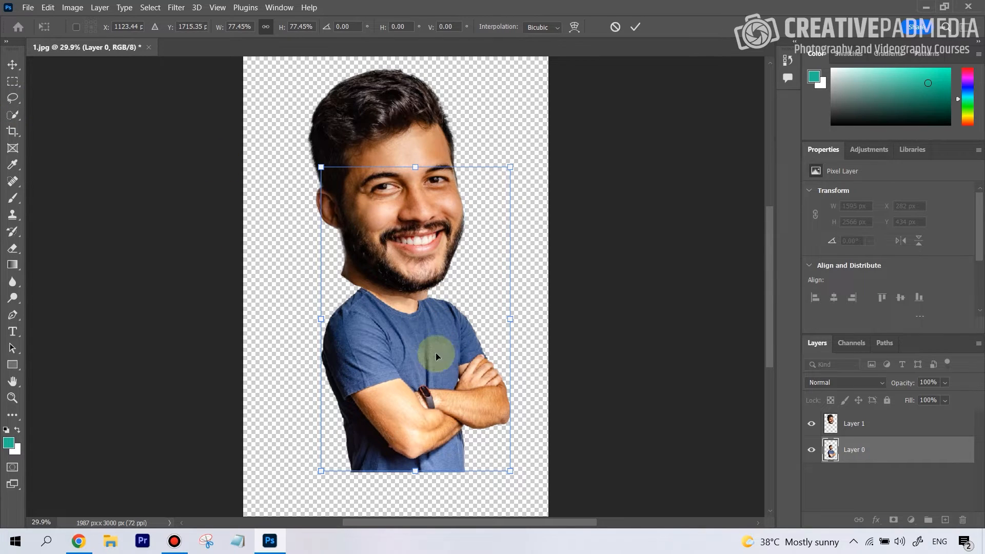
mouse_move(436, 352)
mouse_down()
mouse_move(408, 344)
mouse_move(420, 344)
mouse_up()
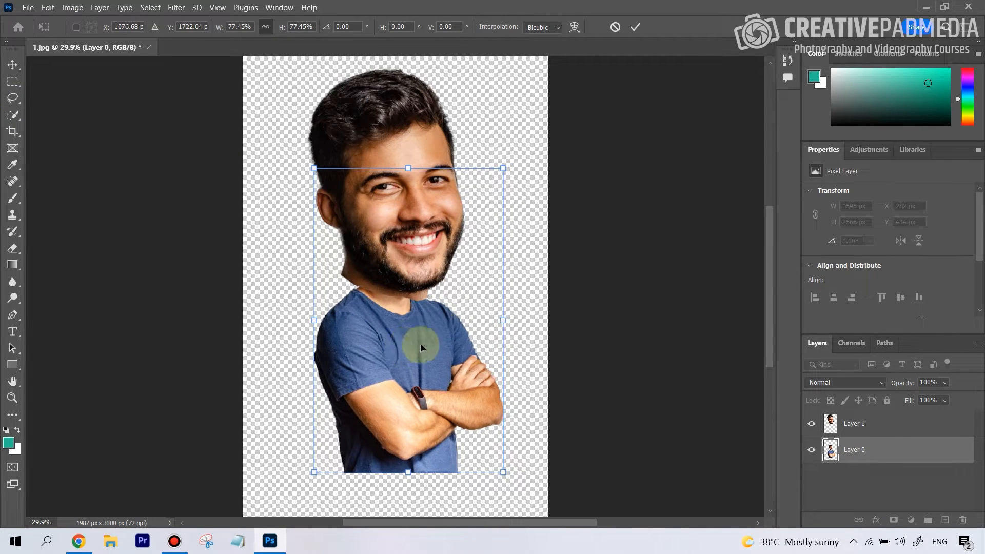
key(Return)
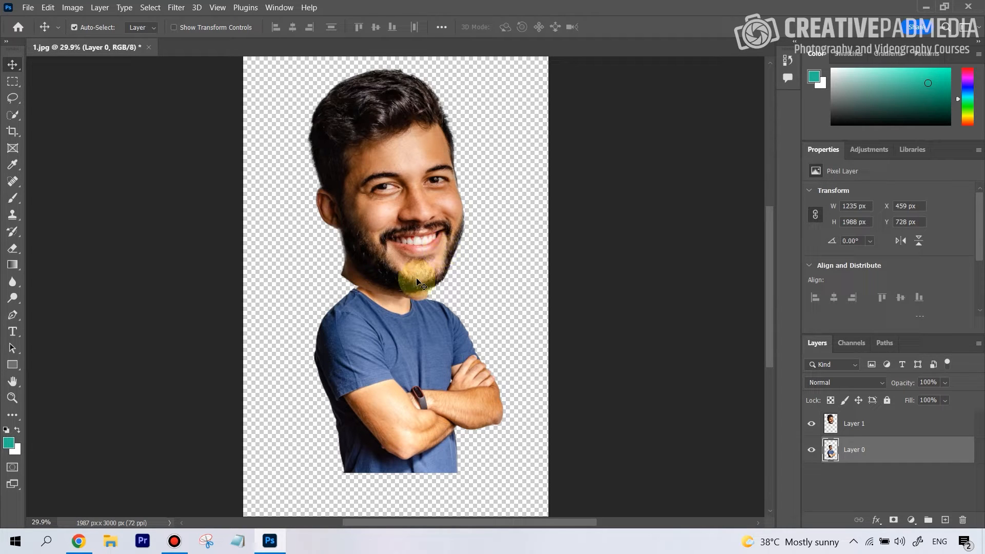
click(880, 432)
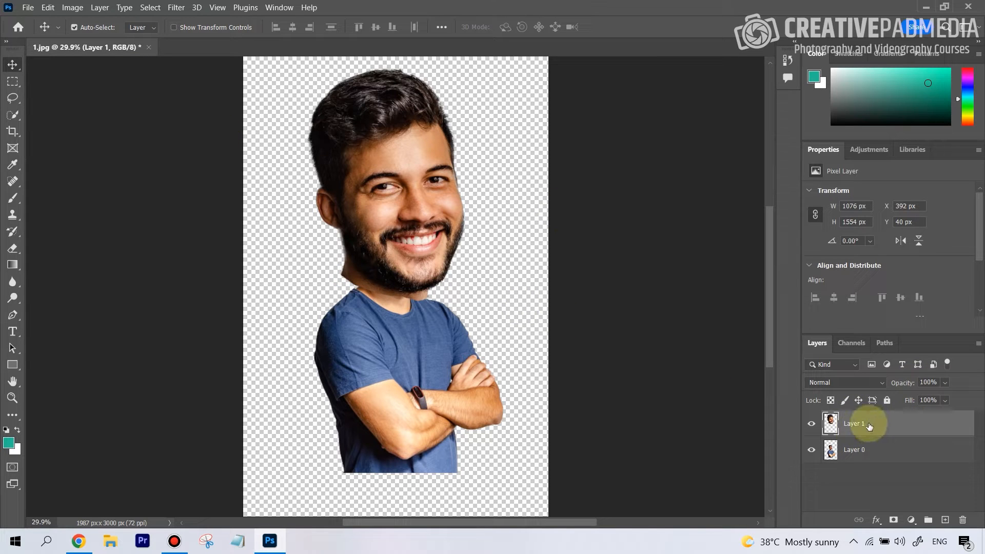
click(176, 8)
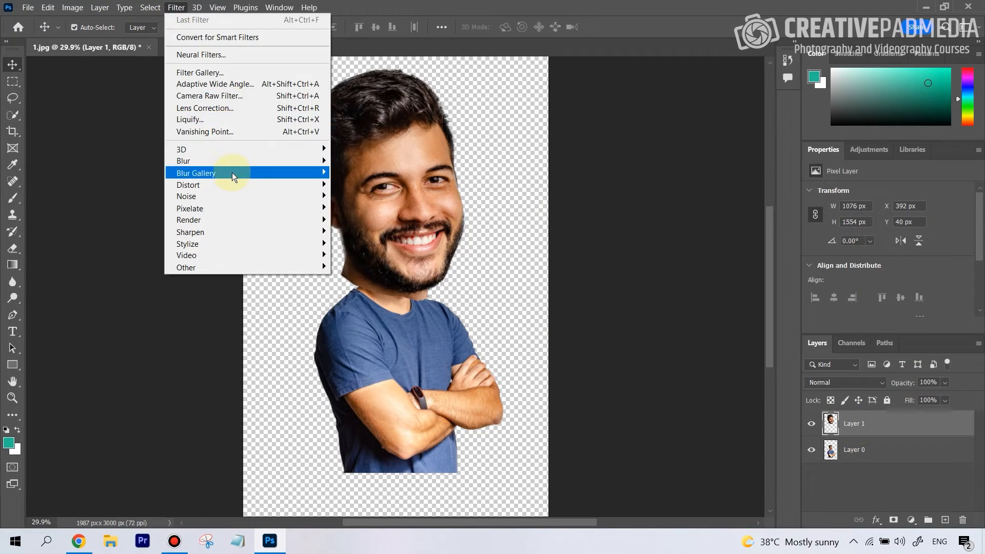
click(236, 120)
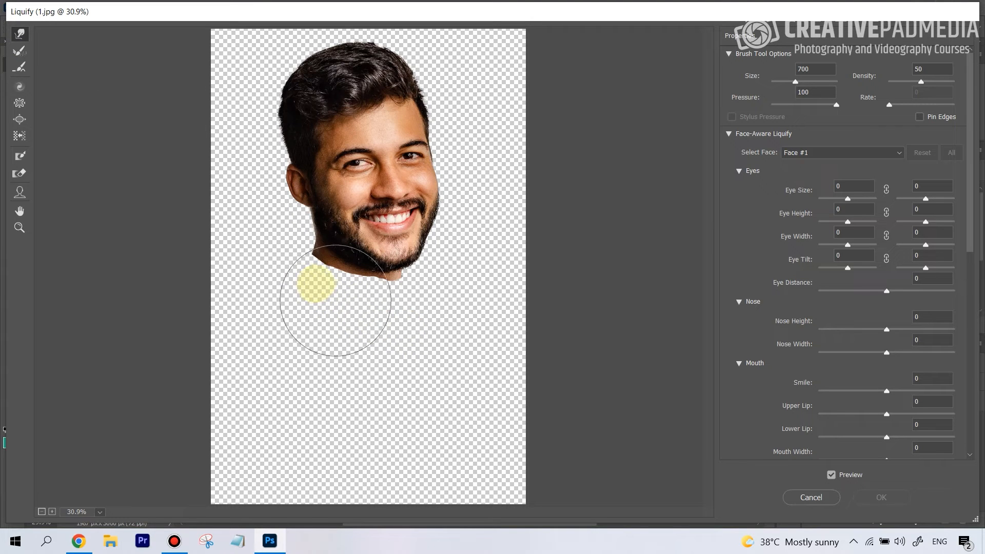
mouse_move(308, 276)
mouse_down()
mouse_move(347, 306)
mouse_move(394, 295)
mouse_move(368, 302)
mouse_move(346, 295)
mouse_up()
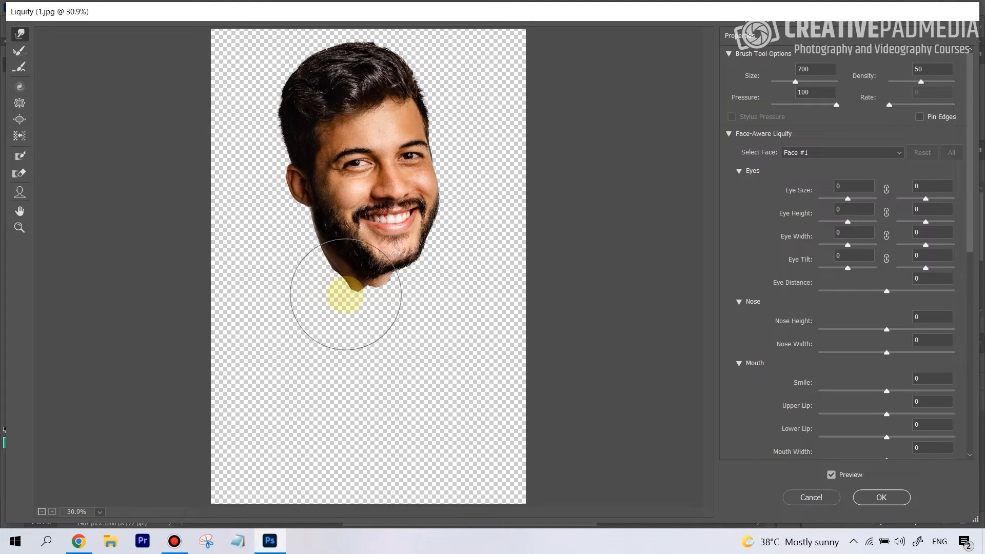
click(819, 500)
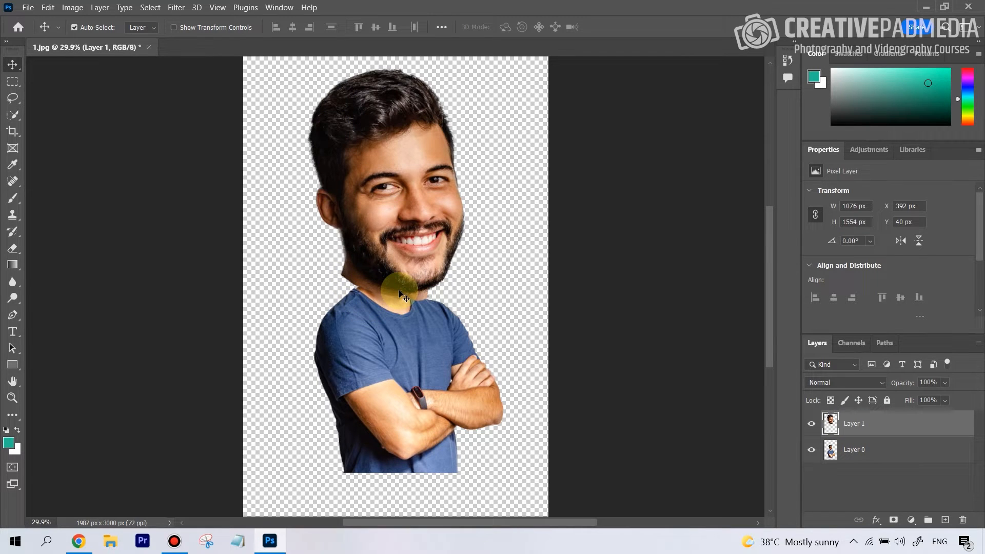
- Select the enlarged head on its layer with the Quick Selection tool, subtracting the neck below the beard line
scroll(402, 295, up, 2)
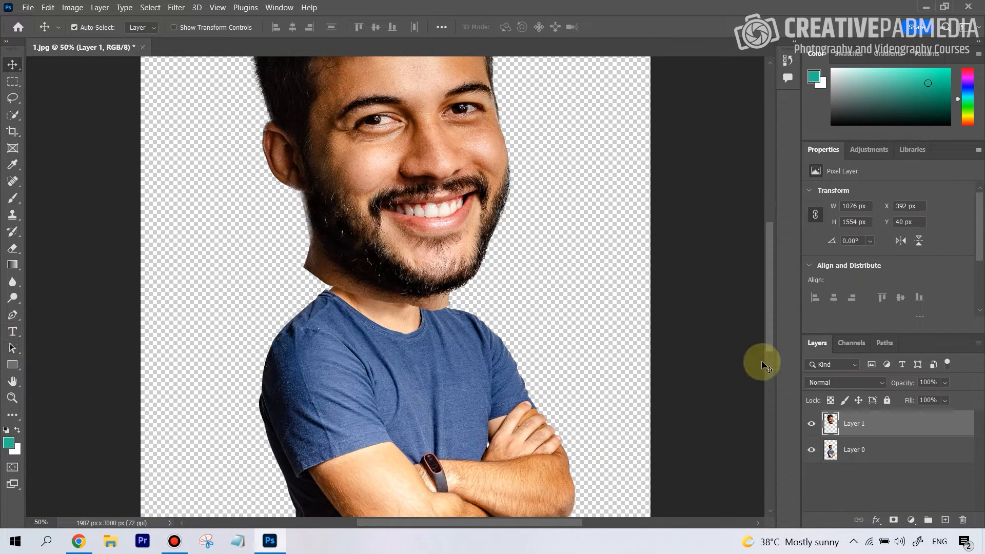
drag(768, 342, 768, 288)
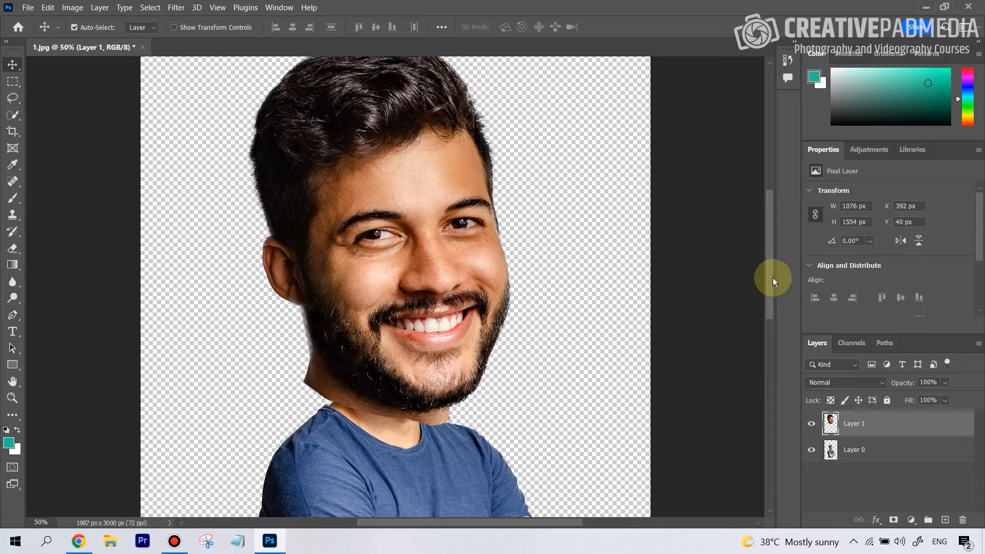
drag(773, 281, 770, 270)
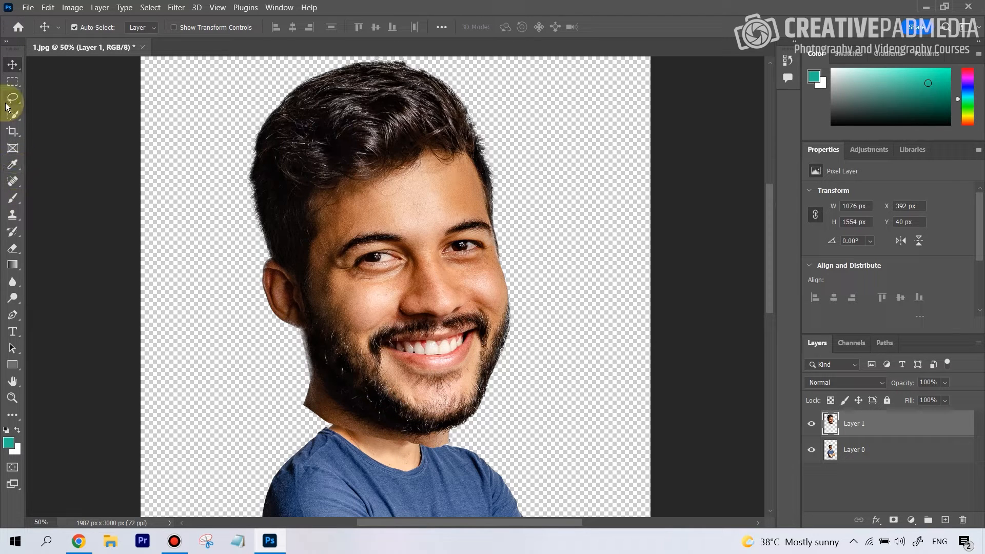
click(12, 114)
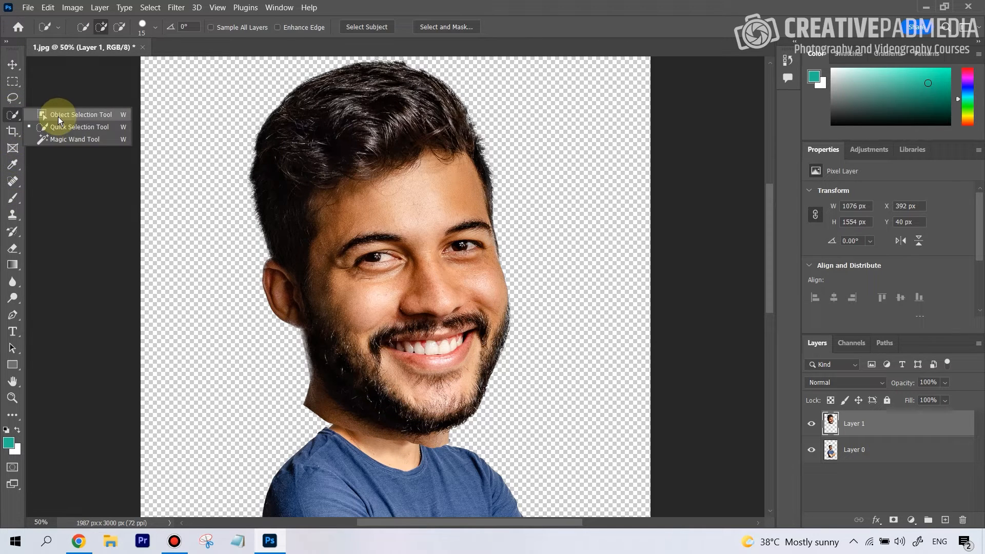
click(66, 127)
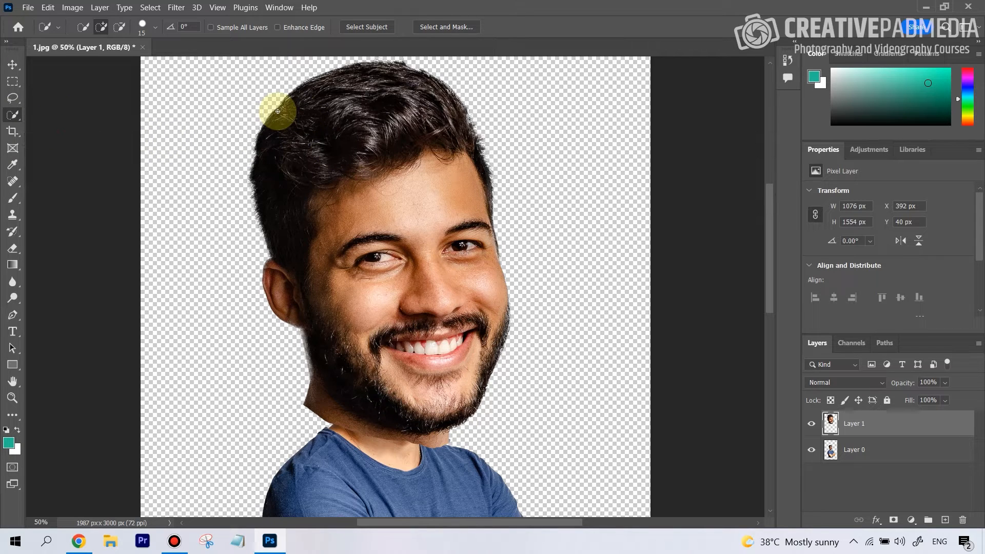
mouse_move(278, 111)
mouse_down()
mouse_move(304, 160)
mouse_move(324, 105)
mouse_move(375, 82)
mouse_move(404, 87)
mouse_move(438, 121)
mouse_move(459, 212)
mouse_up()
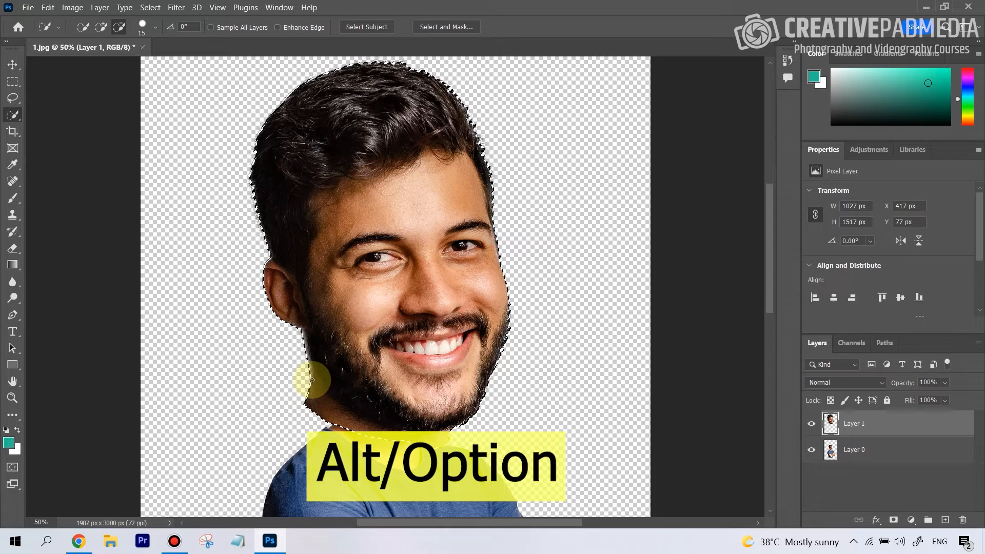
drag(324, 396, 348, 417)
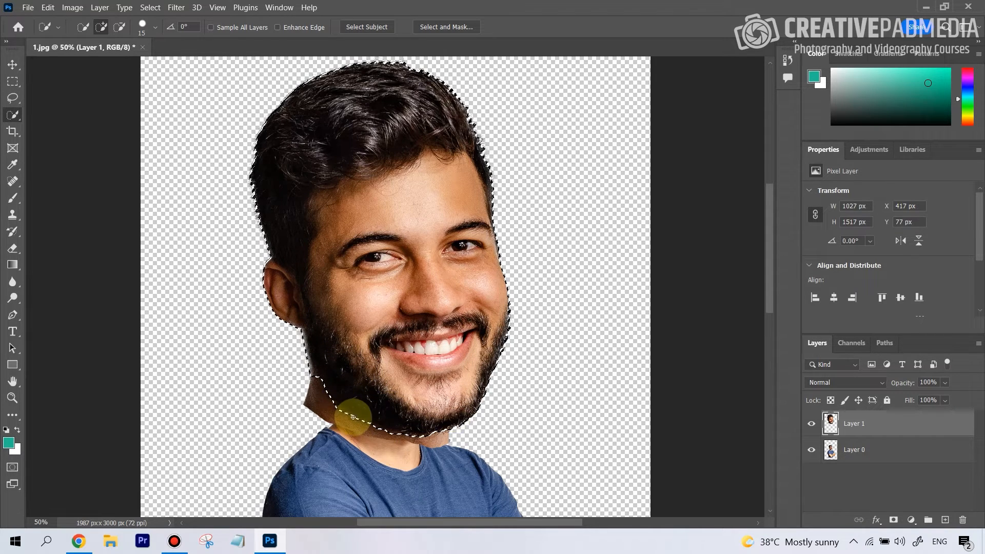
key(alt)
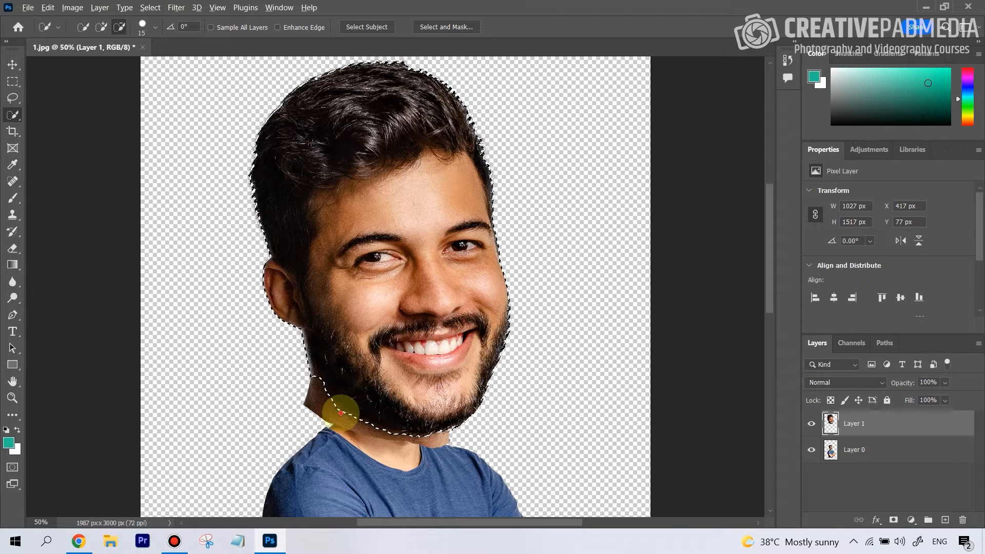
drag(342, 413, 379, 427)
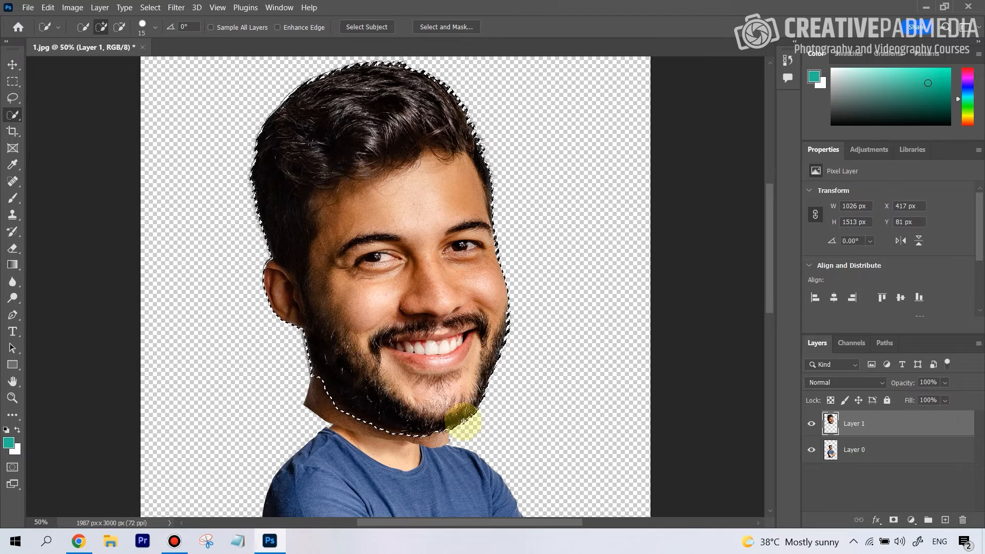
- Open the head selection in Select and Mask and display it in the Black & White view
click(150, 7)
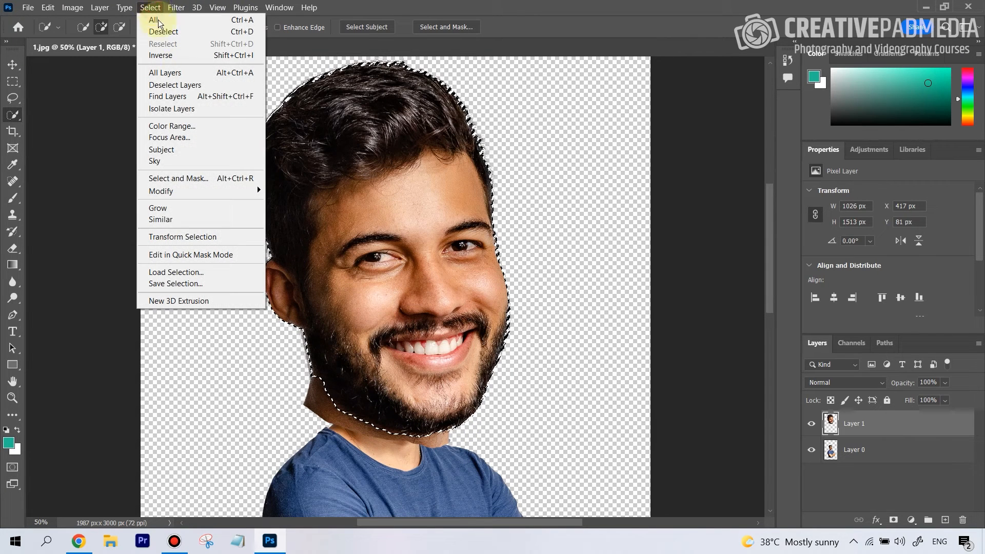
click(224, 183)
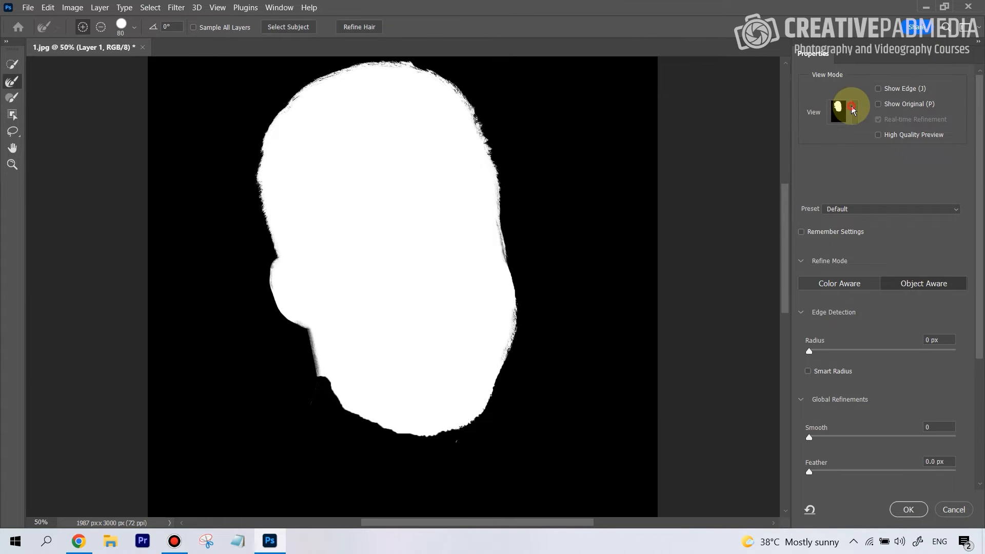
click(852, 109)
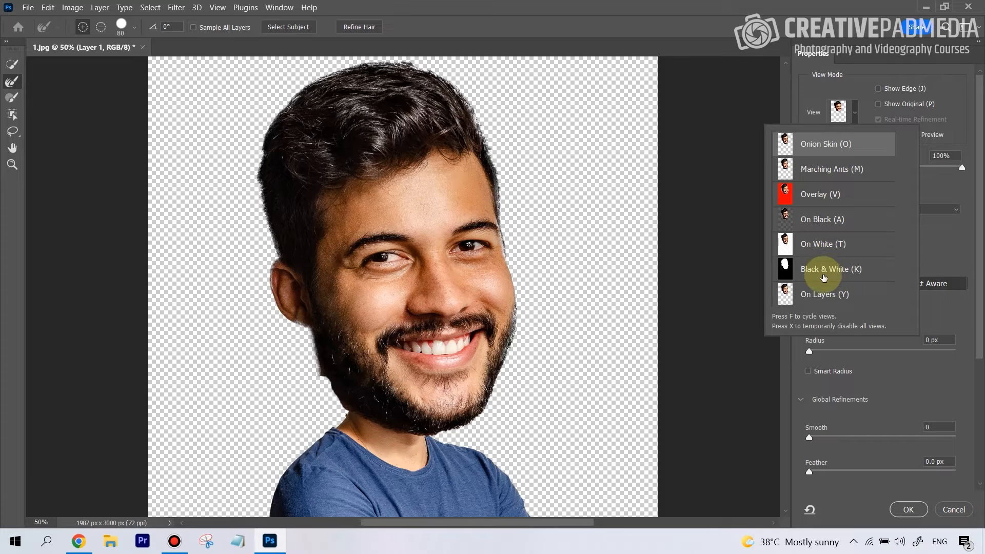
click(824, 277)
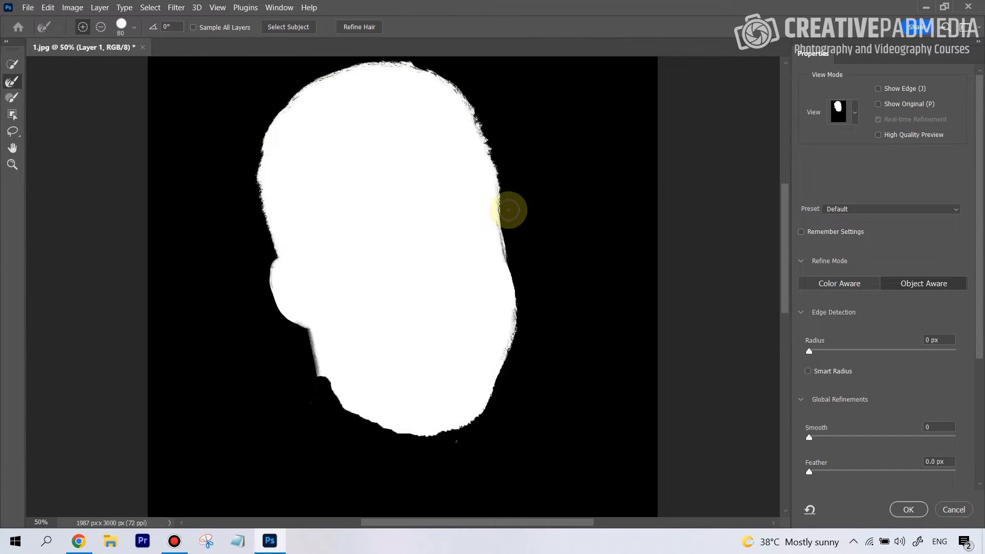
- Soften the selection edge along the jaw and chin with the Refine Edge brush at size 80 and apply it as the head layer's mask
mouse_move(328, 382)
mouse_down()
mouse_move(358, 423)
mouse_move(430, 429)
mouse_up()
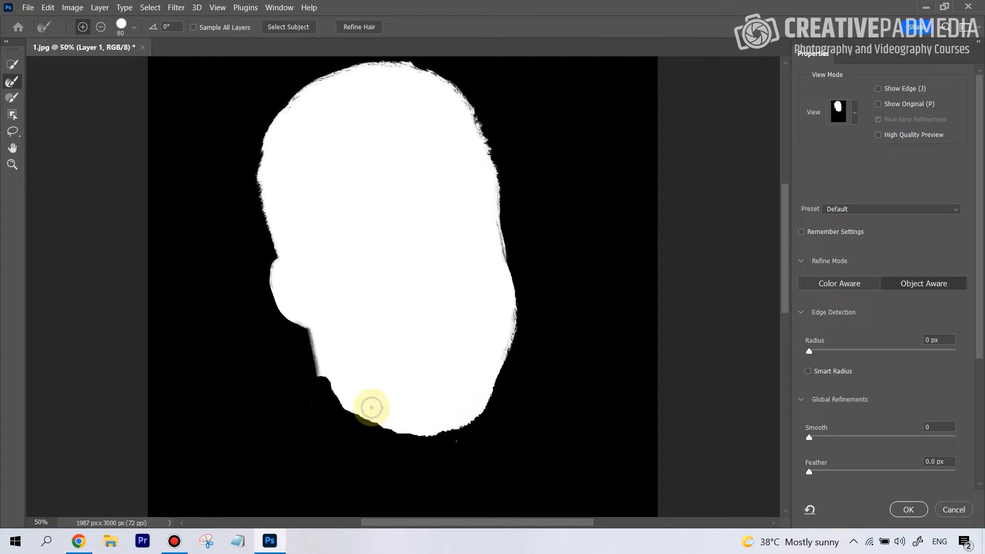
mouse_move(339, 391)
mouse_down()
mouse_move(325, 374)
mouse_move(323, 385)
mouse_up()
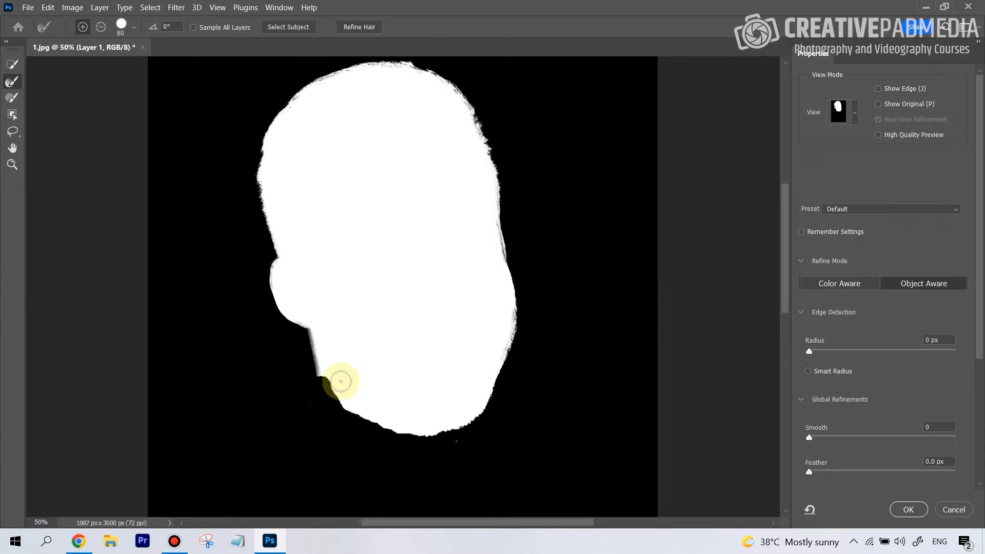
mouse_move(341, 381)
mouse_down()
mouse_move(321, 378)
mouse_move(333, 400)
mouse_move(440, 427)
mouse_move(501, 378)
mouse_move(396, 408)
mouse_up()
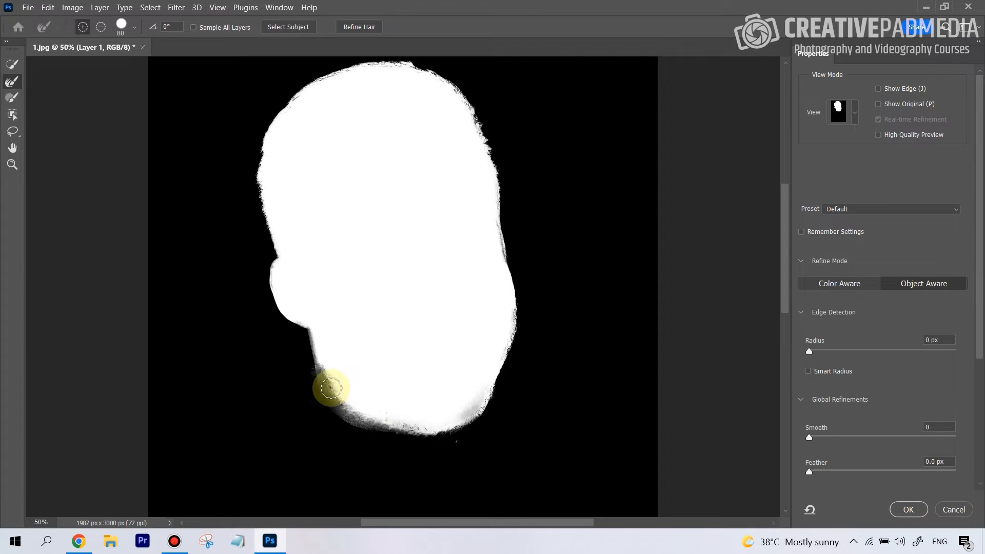
mouse_move(331, 389)
mouse_down()
mouse_move(355, 413)
mouse_move(392, 418)
mouse_move(351, 413)
mouse_up()
mouse_move(322, 377)
mouse_down()
mouse_move(387, 419)
mouse_move(338, 384)
mouse_up()
mouse_move(364, 418)
mouse_down()
mouse_move(411, 428)
mouse_move(475, 415)
mouse_up()
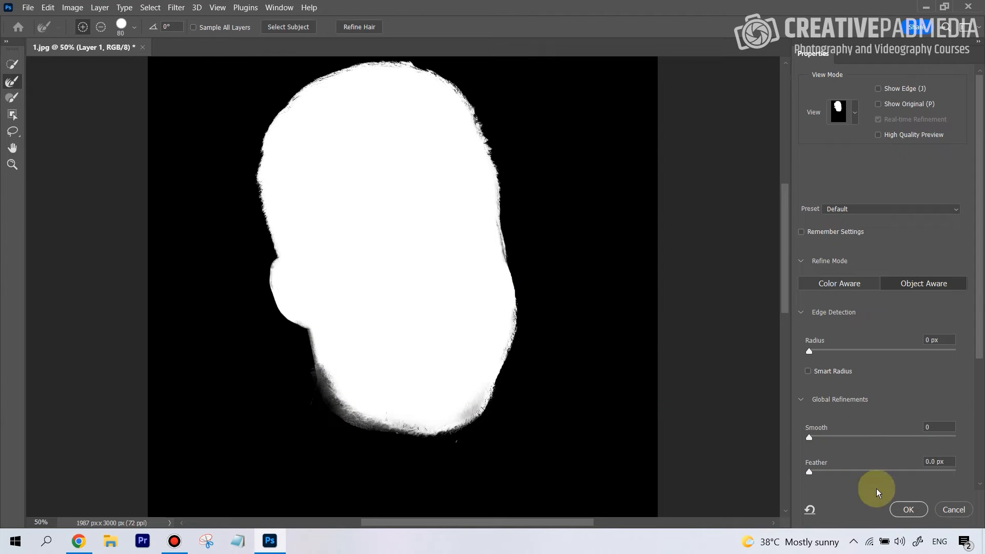
click(893, 509)
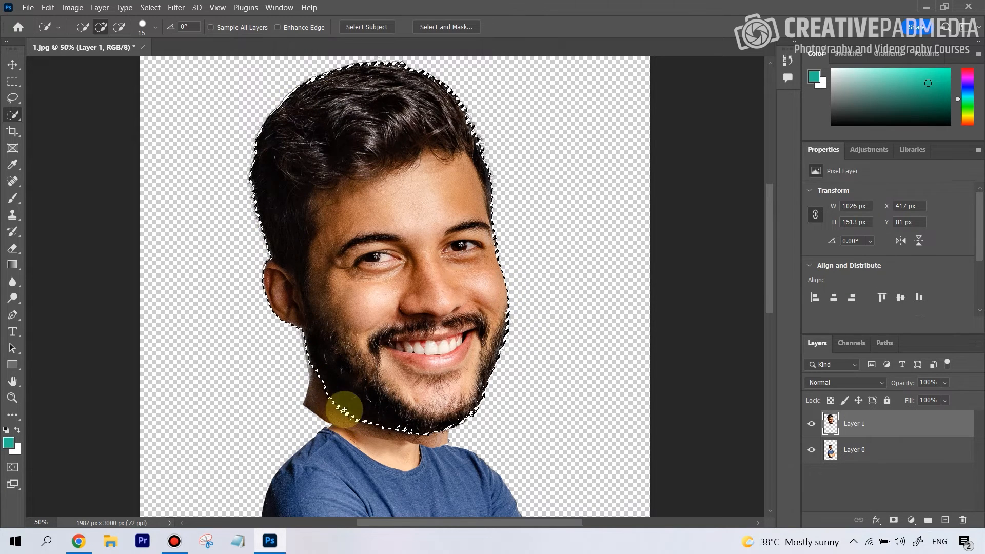
click(893, 521)
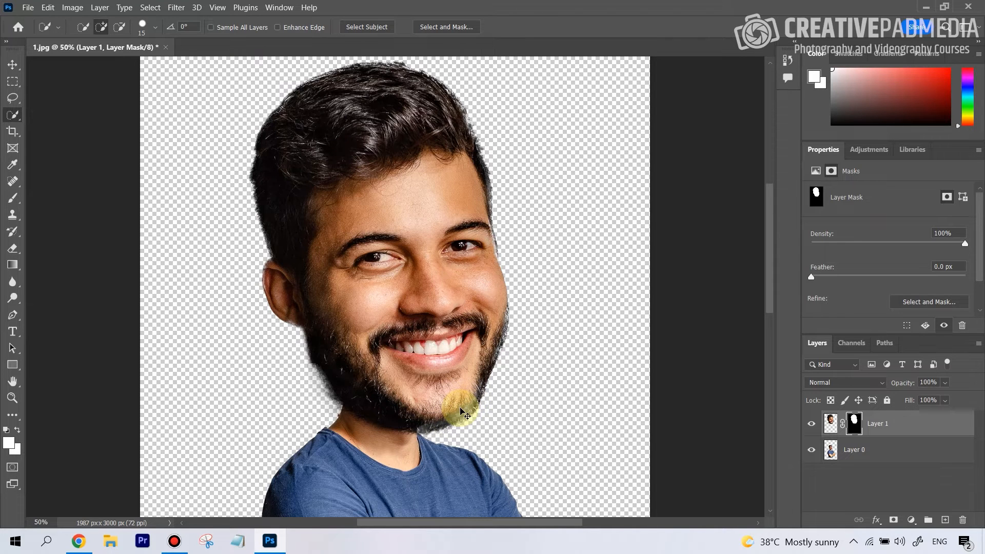
- Choose the Brush tool for retouching the head's layer mask around the beard and set the foreground colour to black
key(ctrl+plus)
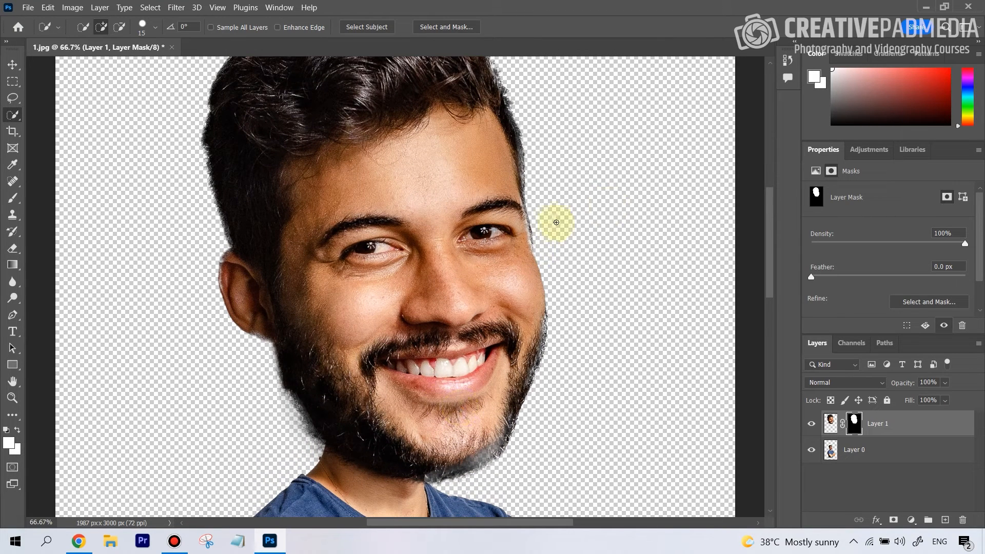
drag(774, 214, 768, 239)
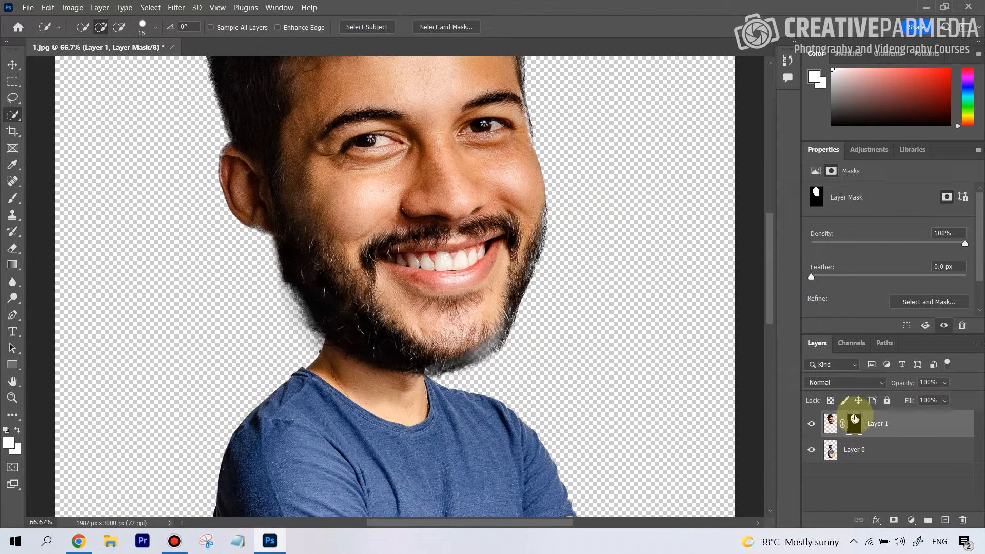
click(13, 198)
click(9, 443)
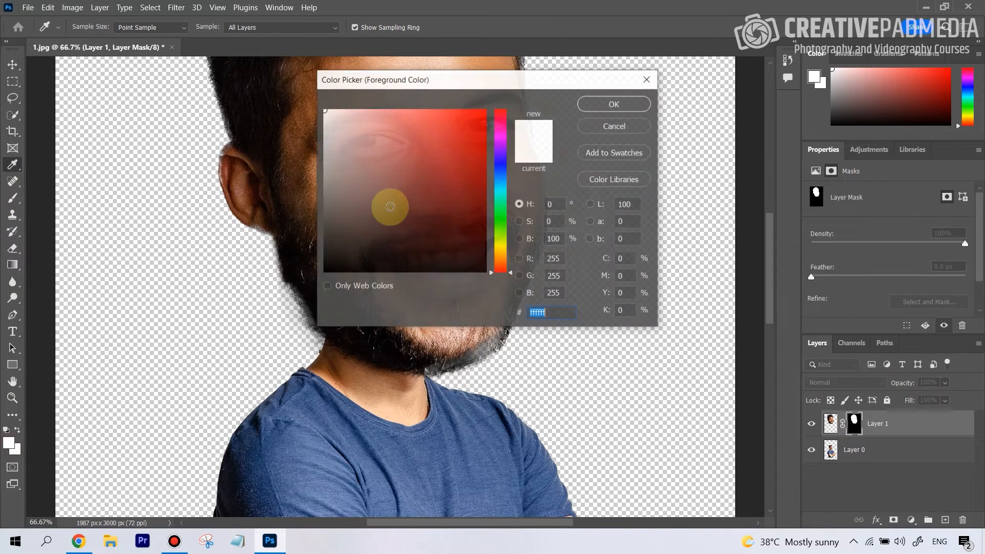
drag(386, 205, 314, 277)
click(587, 104)
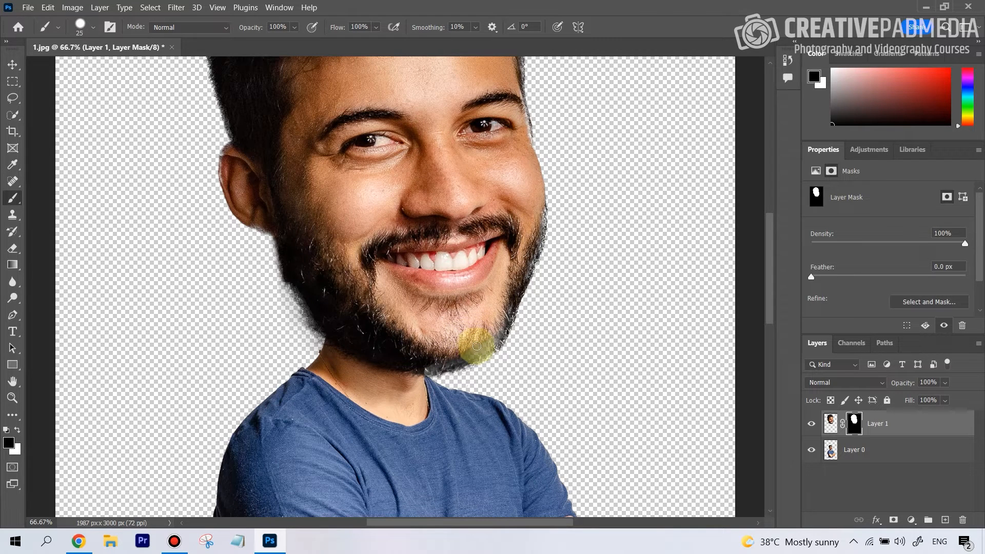
- Set the foreground colour to white and give the brush a 40 px size with a lower hardness for mask retouching
click(9, 442)
drag(439, 242, 265, 93)
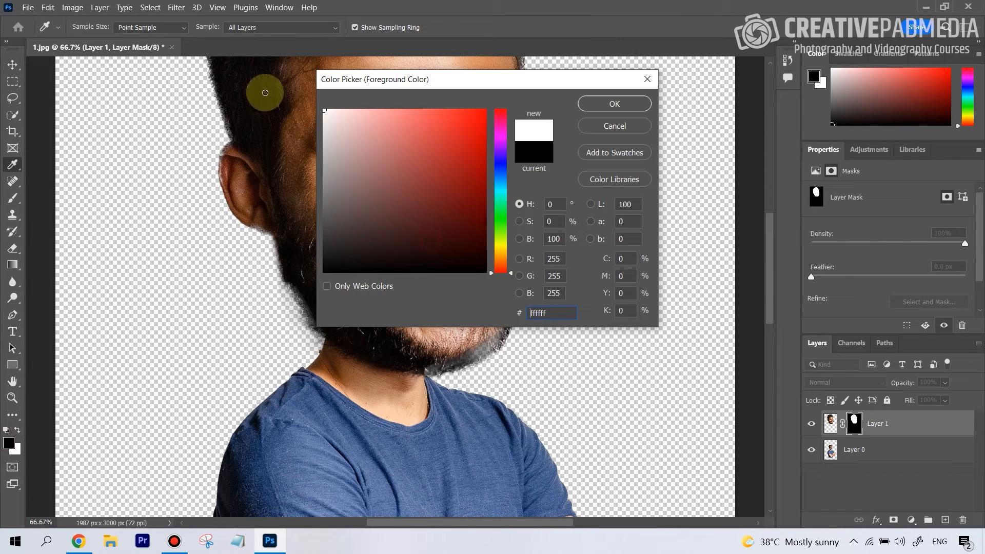
click(593, 104)
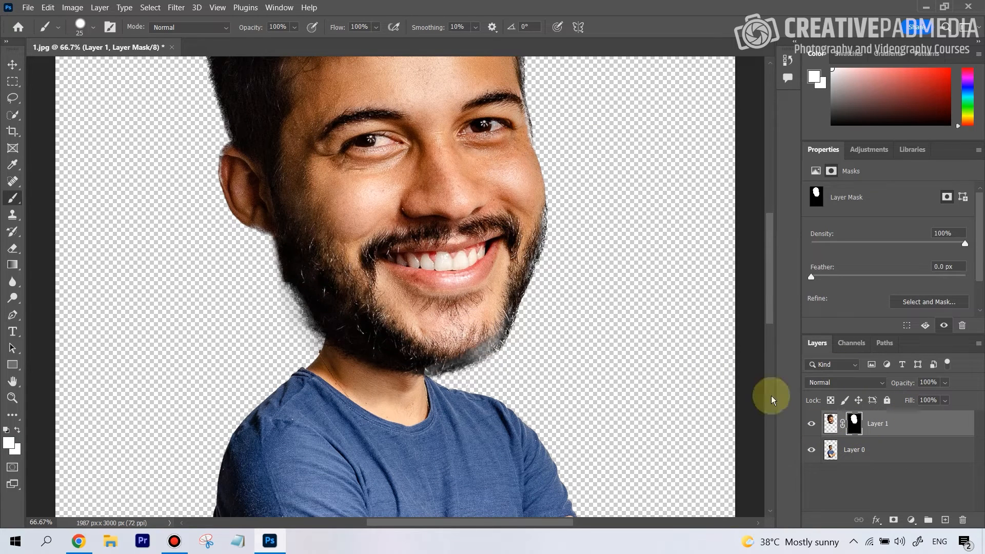
key(bracketright)
key(bracketright)
key(bracketright)
mouse_move(490, 340)
mouse_down()
mouse_move(462, 351)
mouse_move(489, 338)
mouse_move(465, 352)
mouse_move(490, 333)
mouse_up()
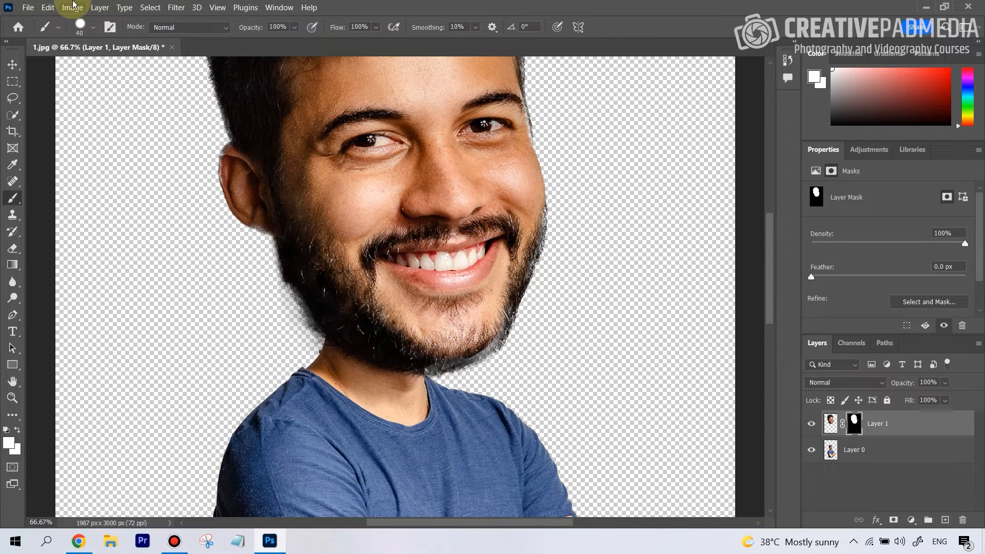
right_click(546, 353)
right_click(458, 304)
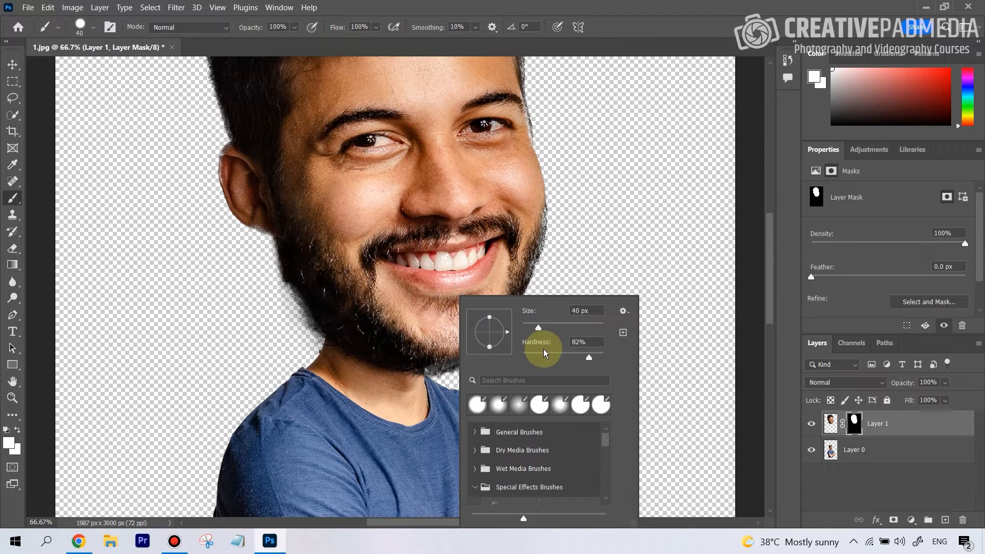
click(770, 285)
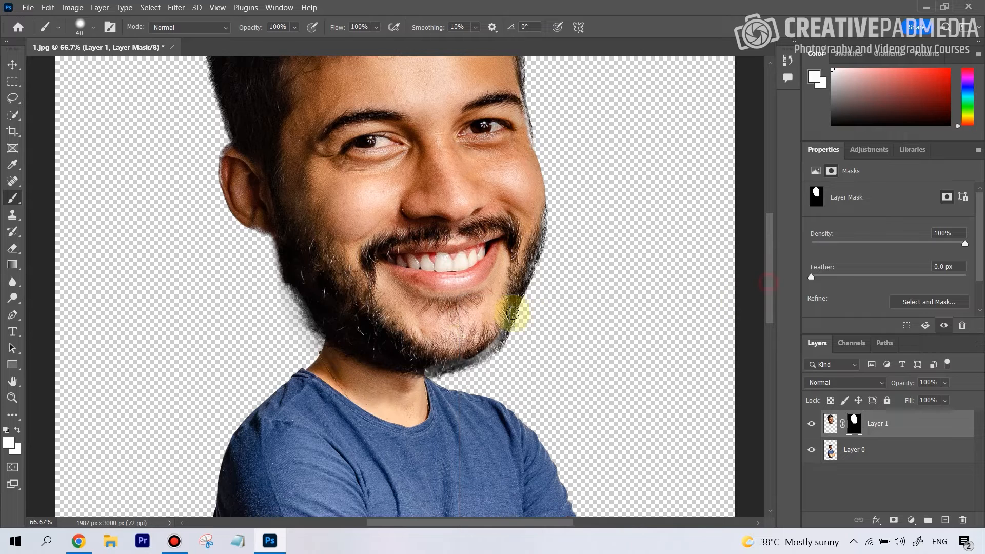
- Paint white on the head's layer mask along the chin and jaw to restore the missing beard edge
drag(428, 365, 495, 331)
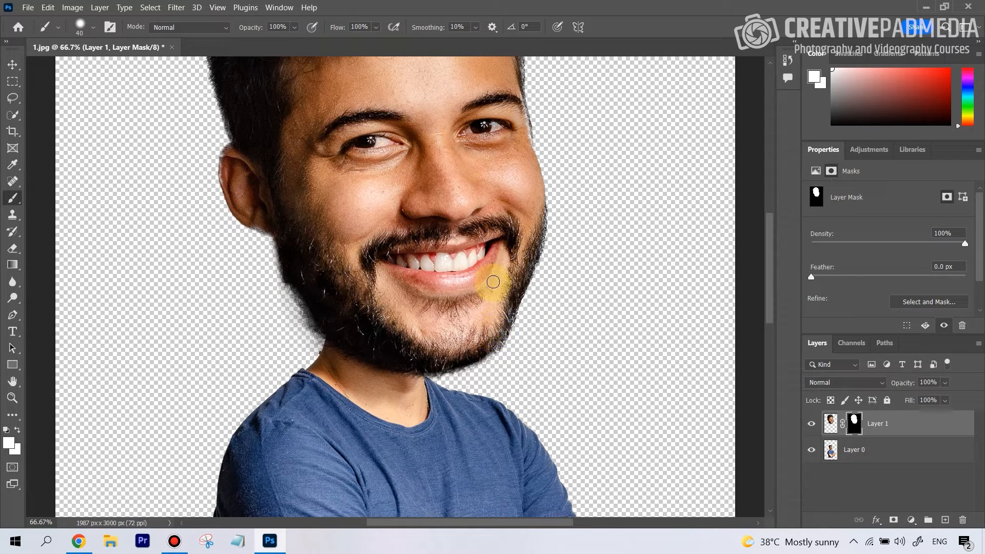
key(ctrl+minus)
key(ctrl+minus)
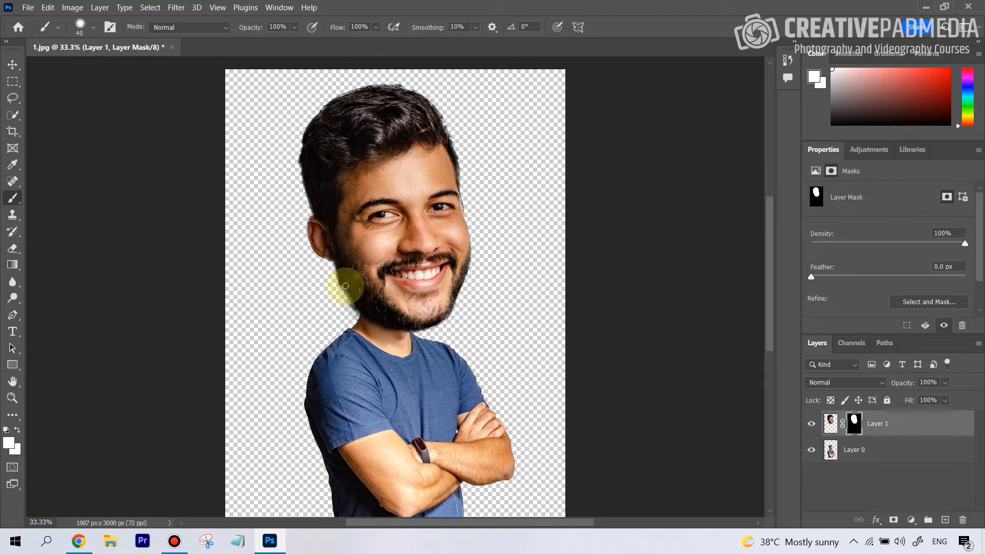
drag(346, 298, 457, 300)
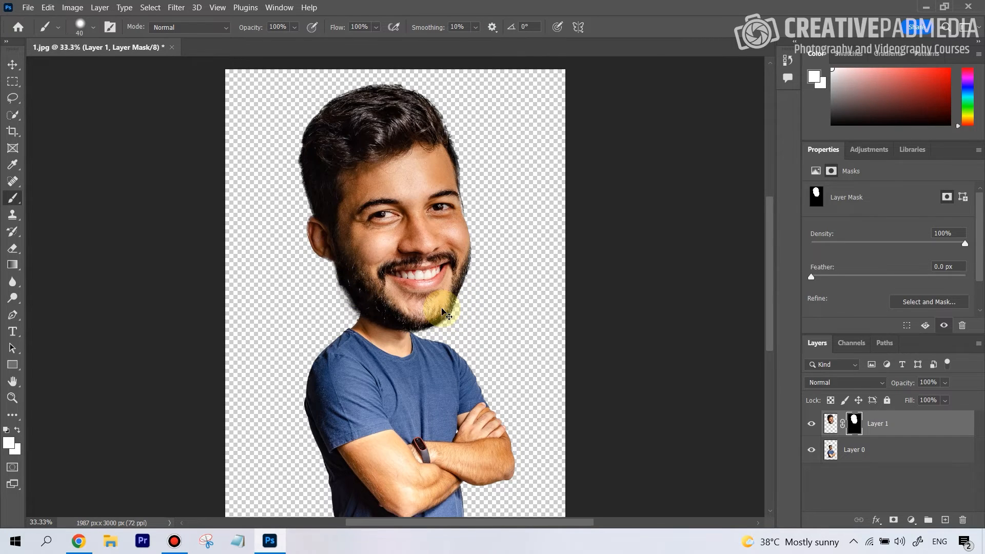
scroll(442, 312, up, 3)
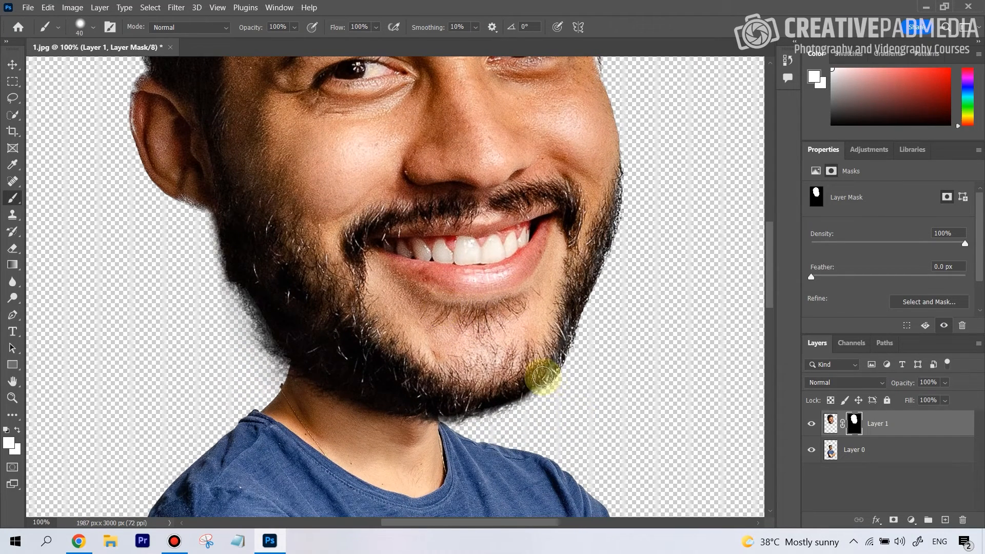
drag(543, 377, 553, 323)
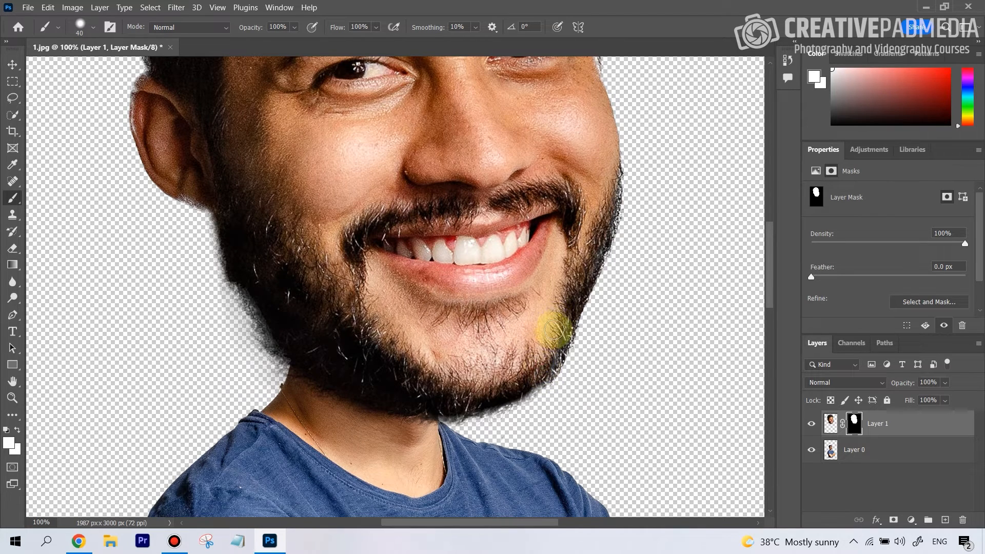
scroll(552, 322, down, 3)
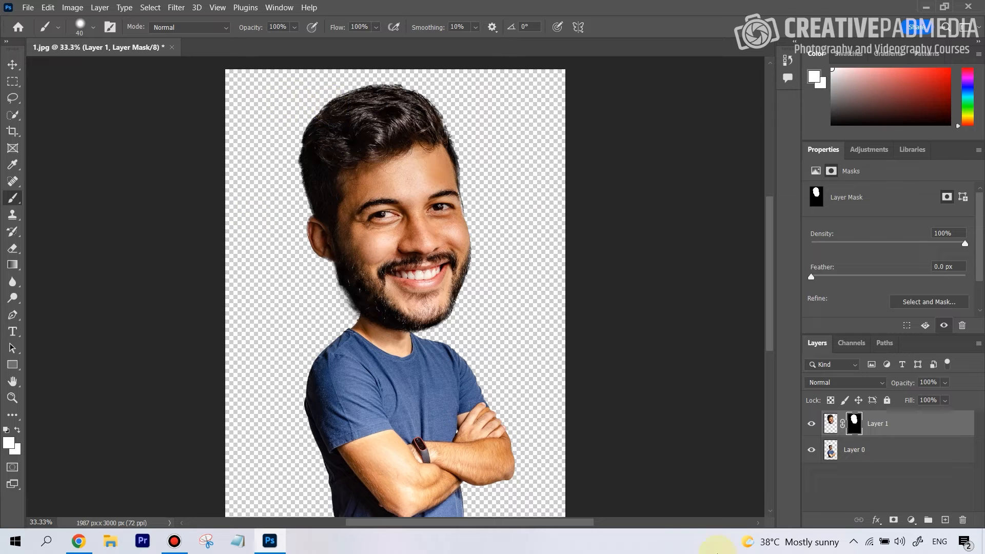
- Add a new empty layer and place it beneath the body layer, Layer 0
click(857, 450)
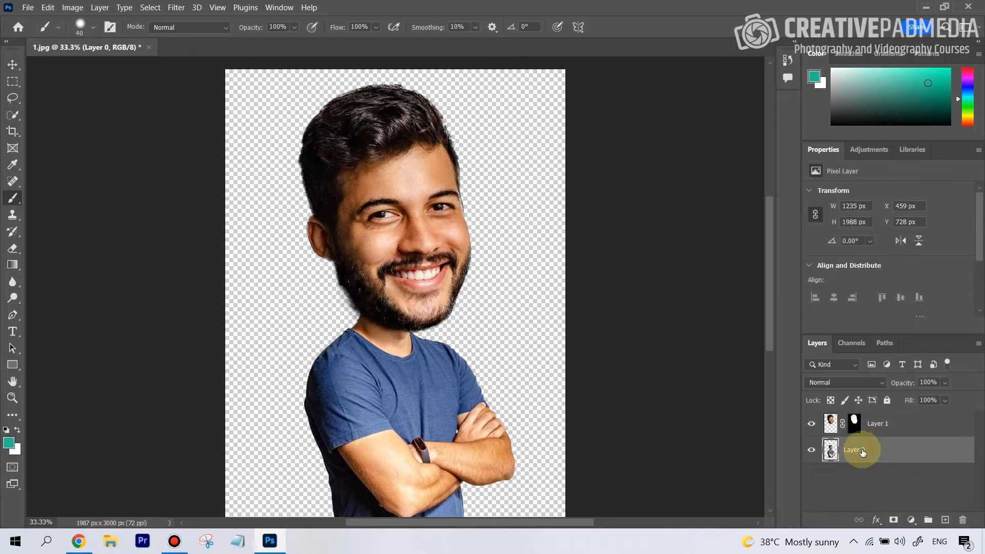
click(945, 521)
drag(872, 450, 875, 488)
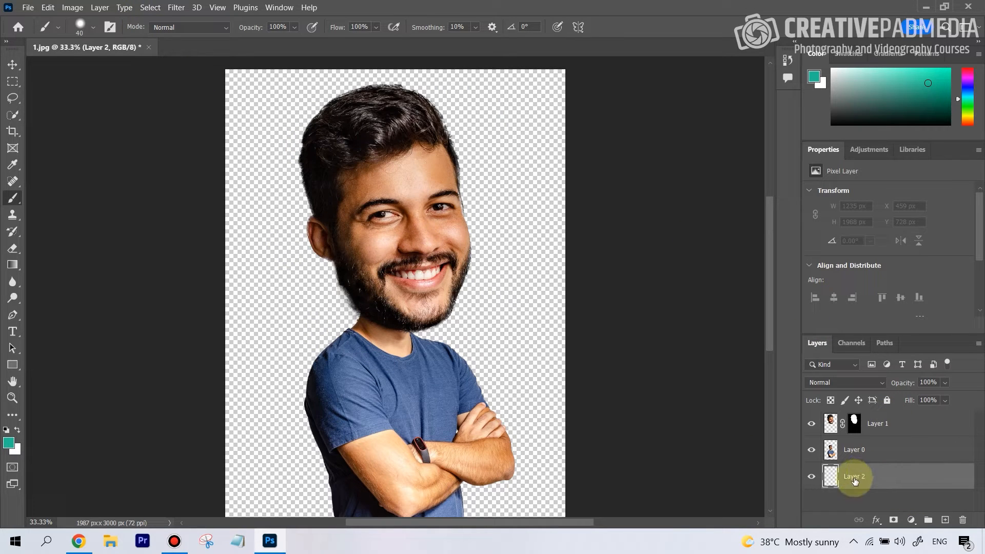
- Fill the new background layer with the light blue colour b5f7ff in Normal mode at 100% opacity
click(48, 8)
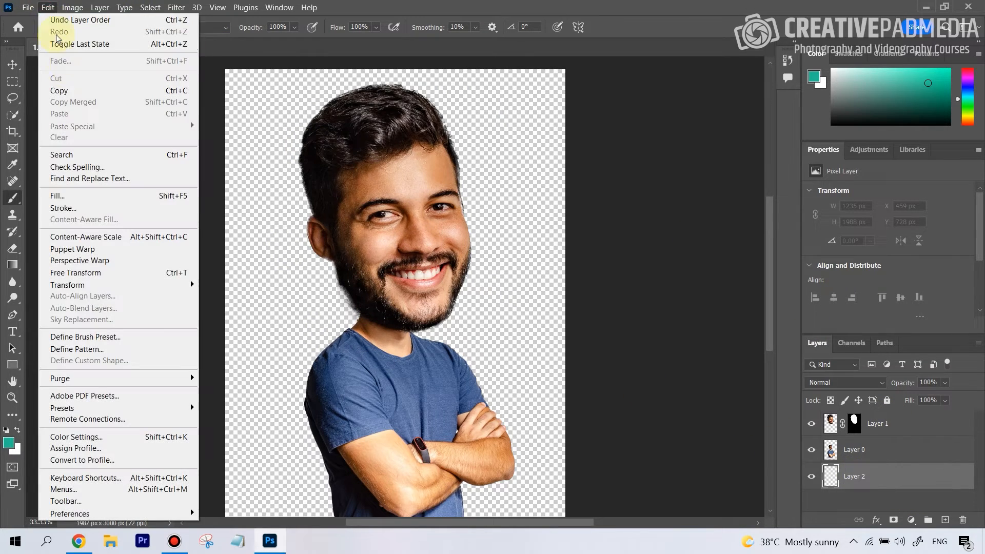
click(99, 197)
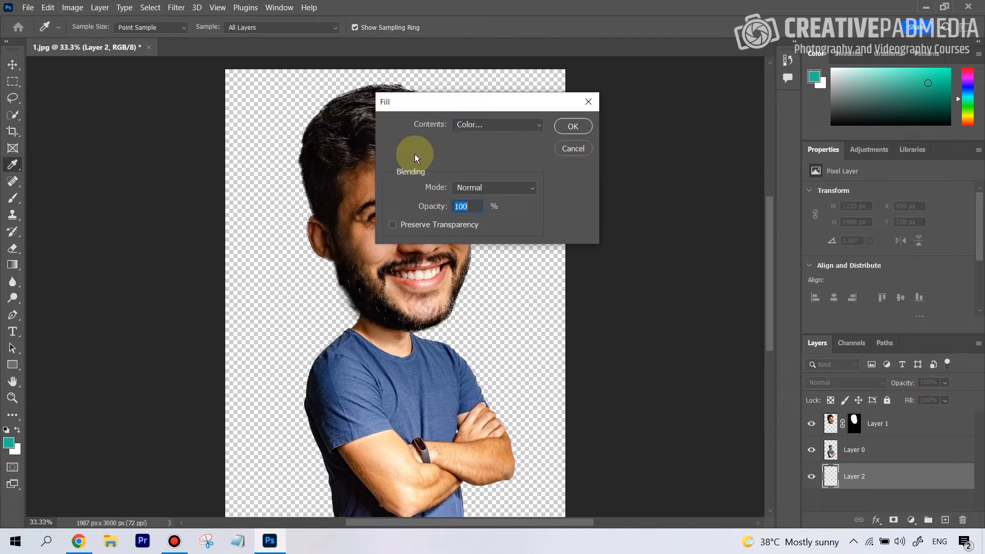
click(479, 126)
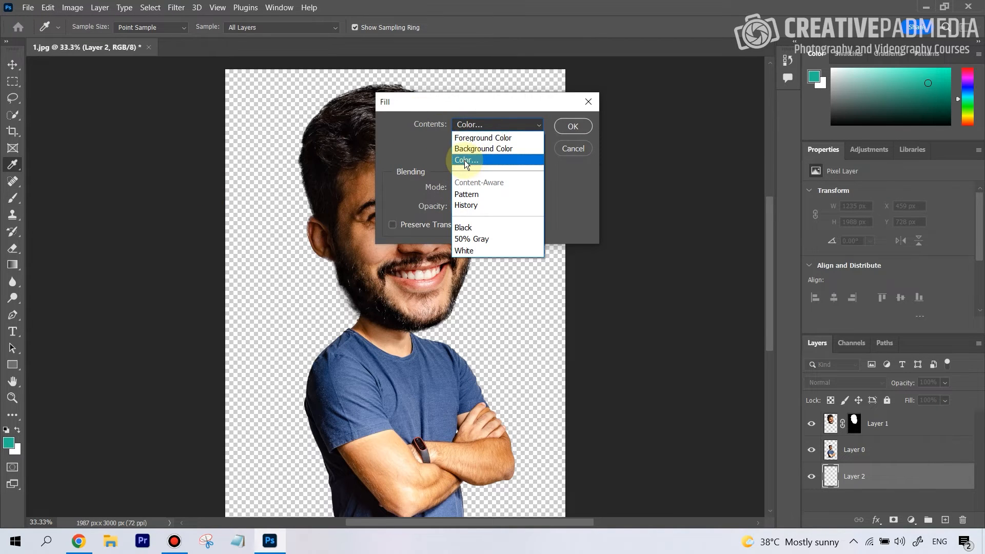
click(467, 161)
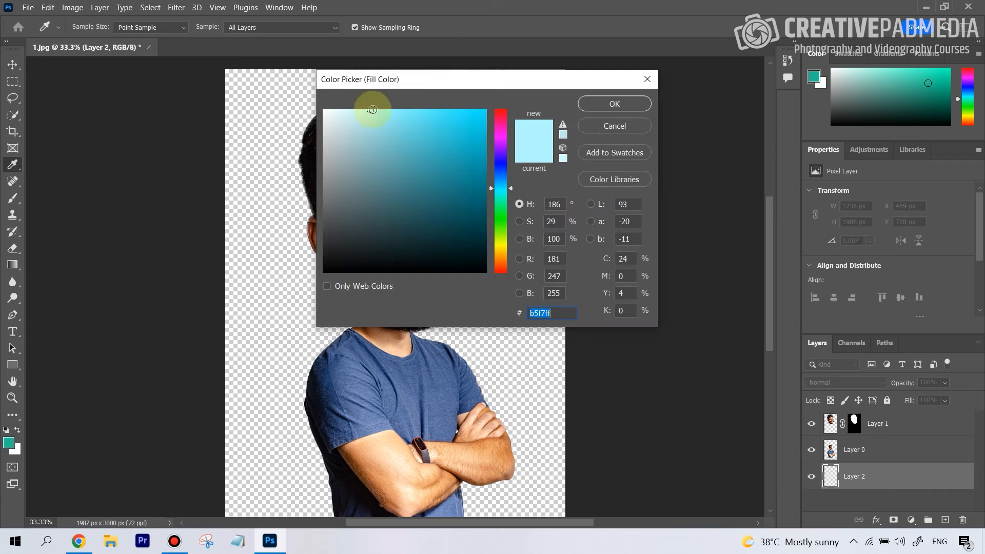
click(614, 104)
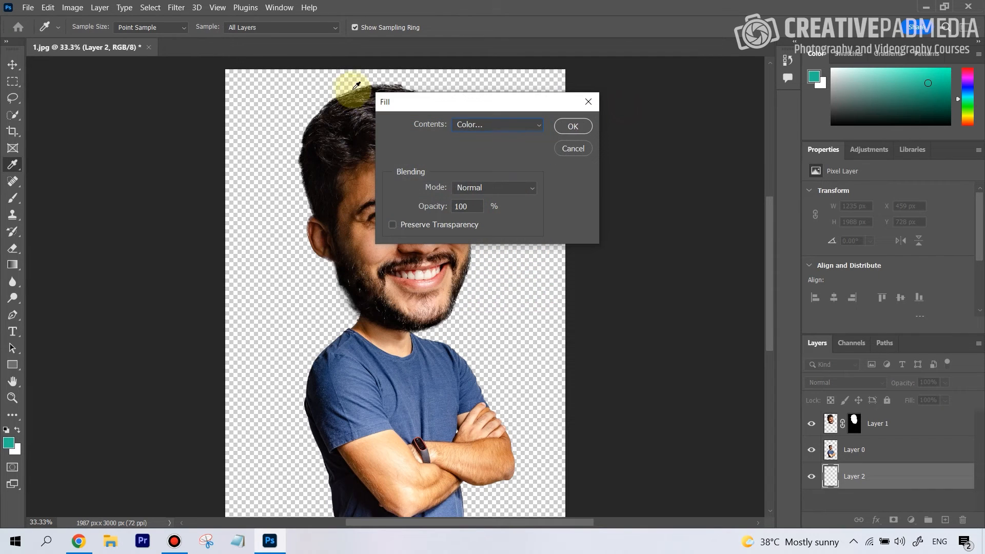
click(567, 131)
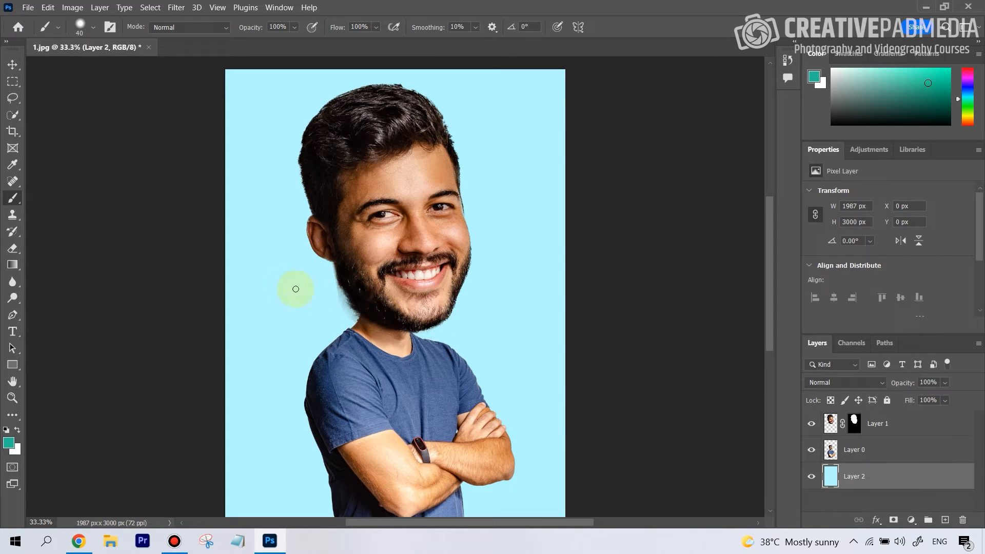
- Paint black on the head's layer mask with an 80 px brush to remove the haze beside the beard below the ear
key(ctrl+plus)
key(ctrl+plus)
key(ctrl+plus)
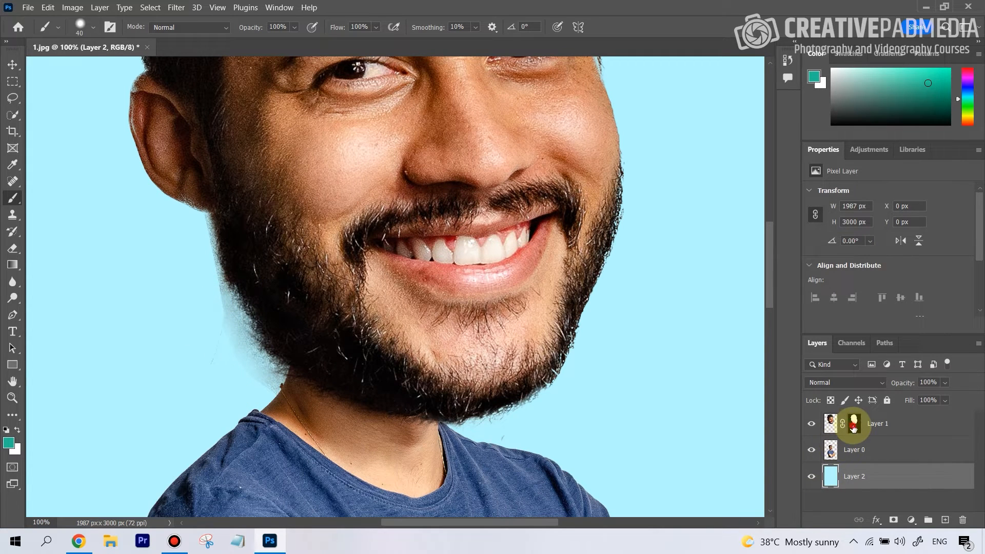
click(853, 424)
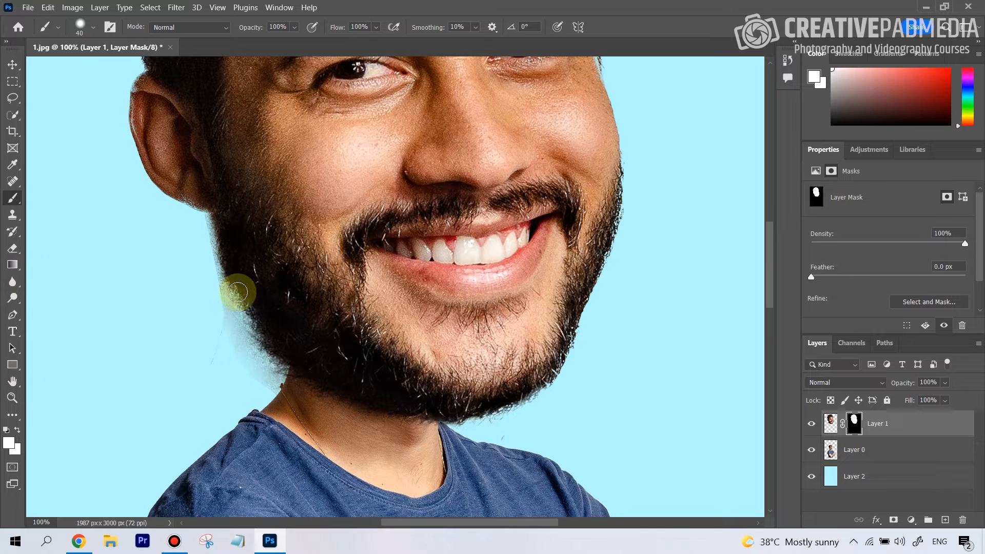
click(8, 443)
drag(365, 242, 314, 266)
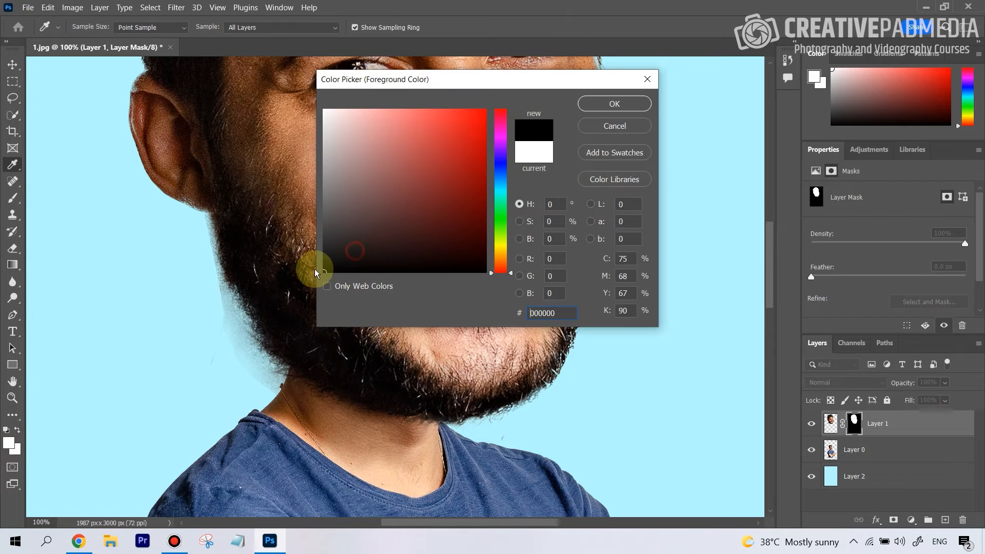
click(577, 107)
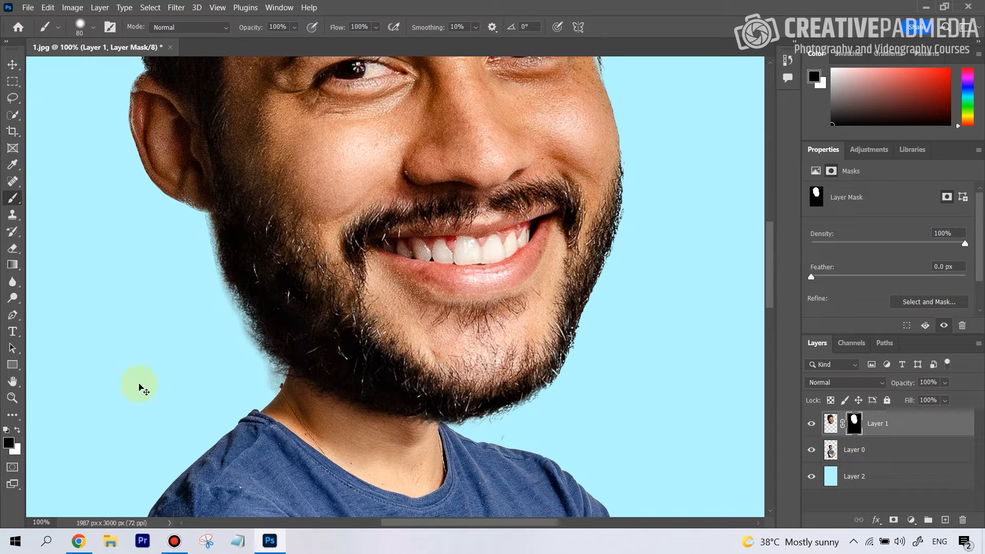
key(ctrl+minus)
key(ctrl+minus)
key(ctrl+minus)
key(ctrl+minus)
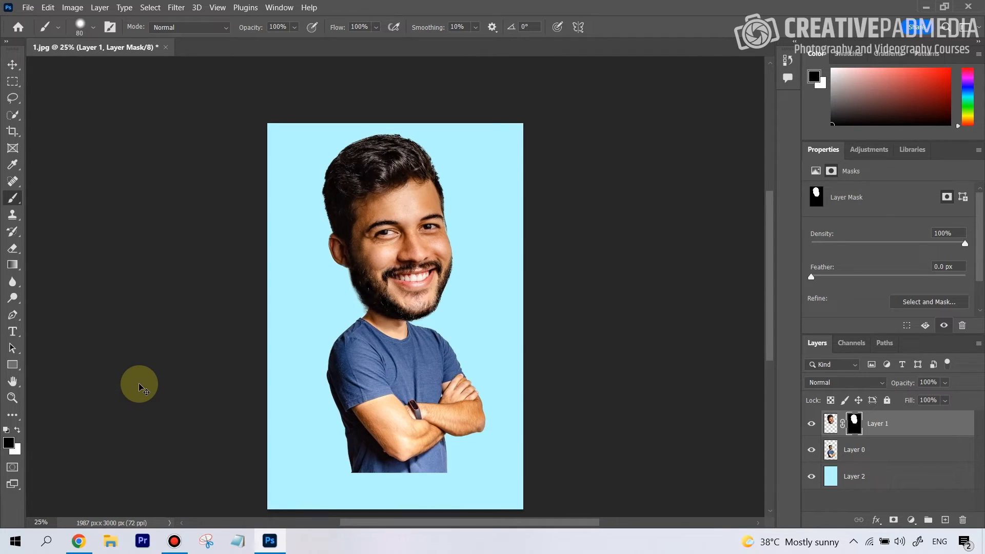
- Select the head, body and background layers together and convert them into one smart object
key(ctrl+plus)
drag(770, 323, 767, 329)
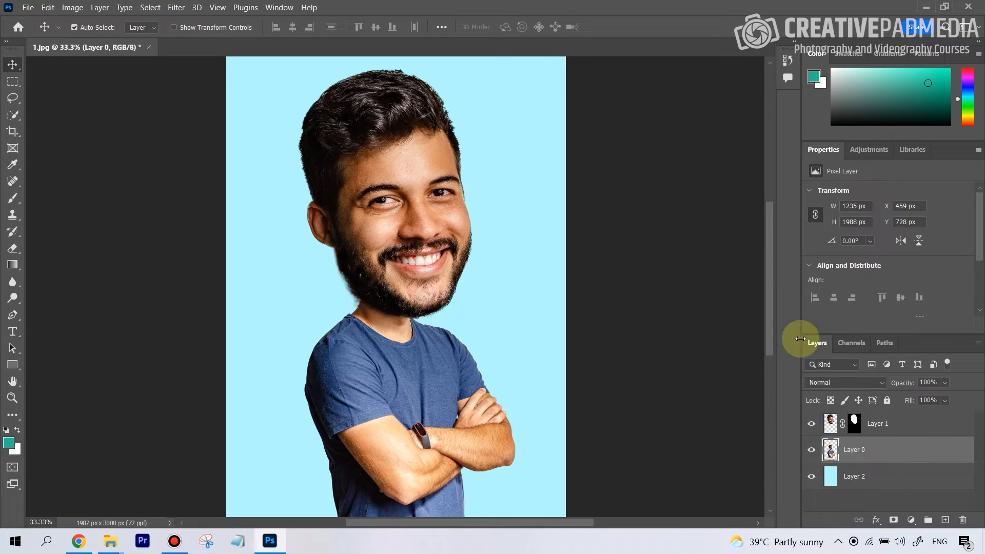
ctrl+click(880, 423)
ctrl+click(893, 473)
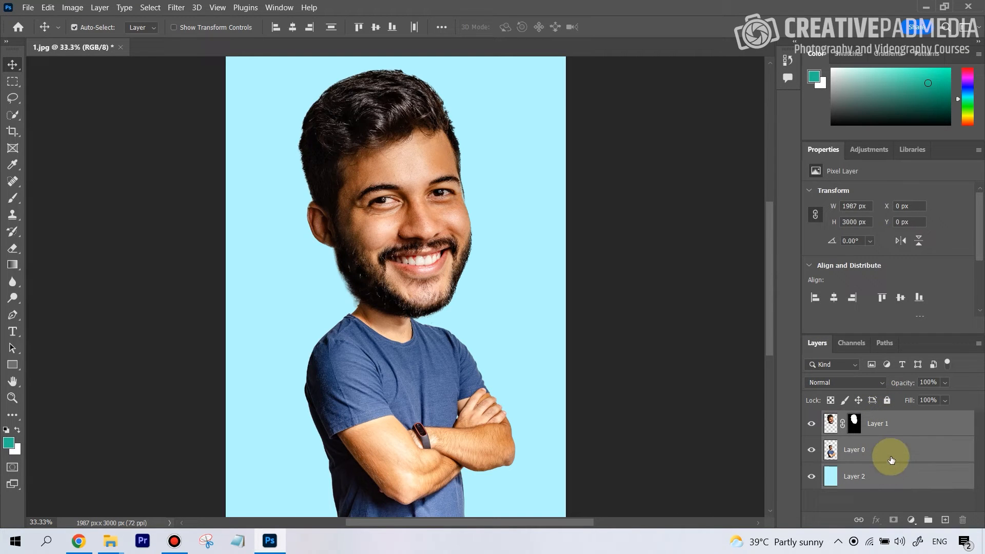
right_click(892, 448)
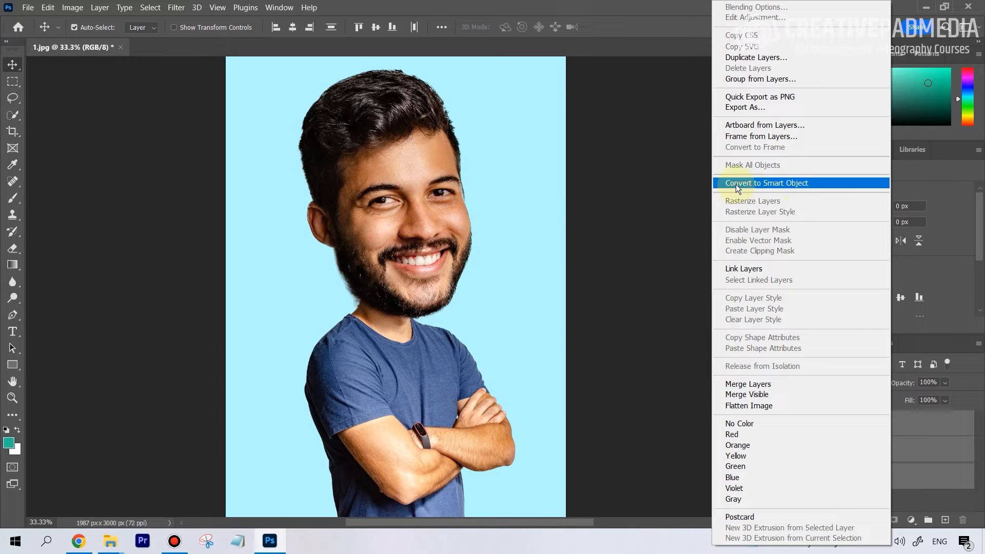
click(767, 183)
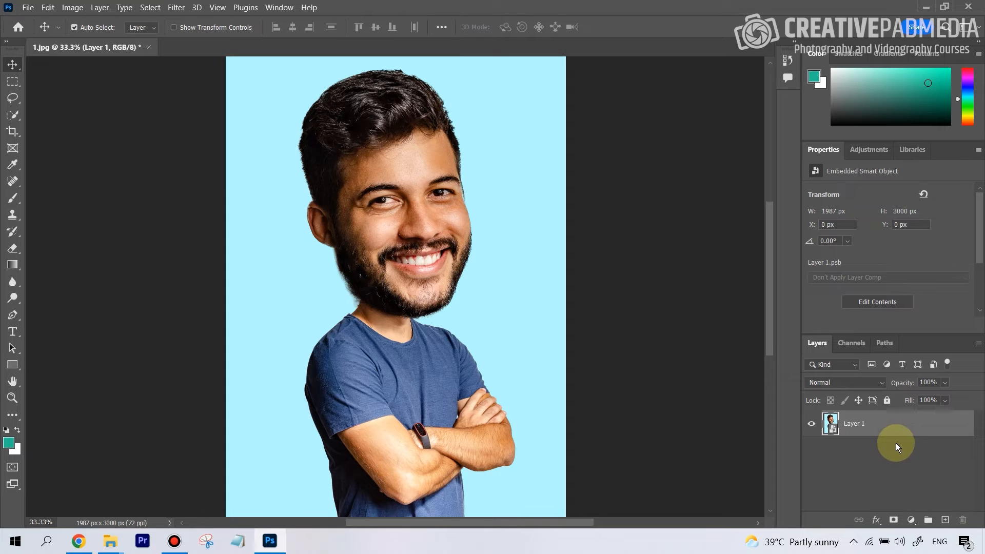
- Open the smart object's contents to inspect the layers inside it and close that document again
click(852, 431)
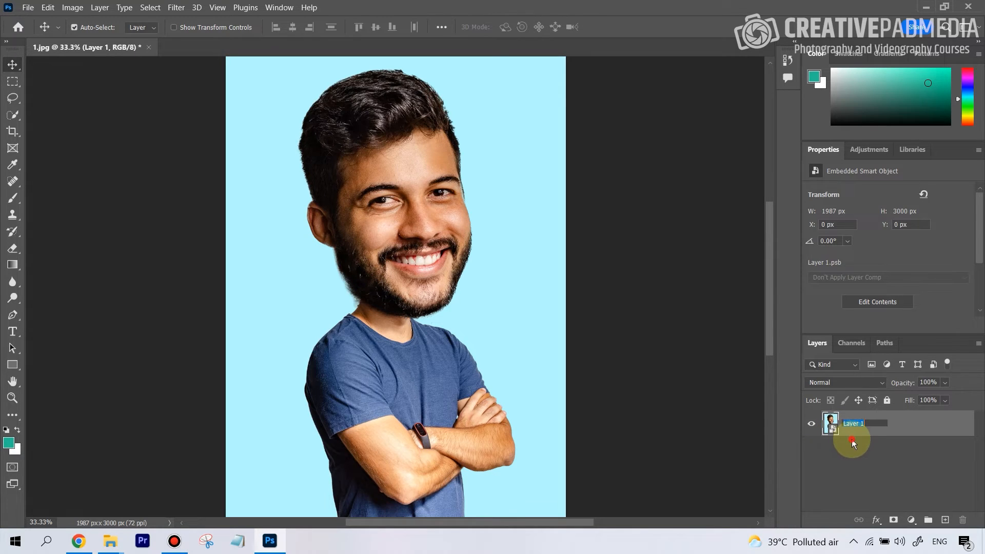
double_click(830, 426)
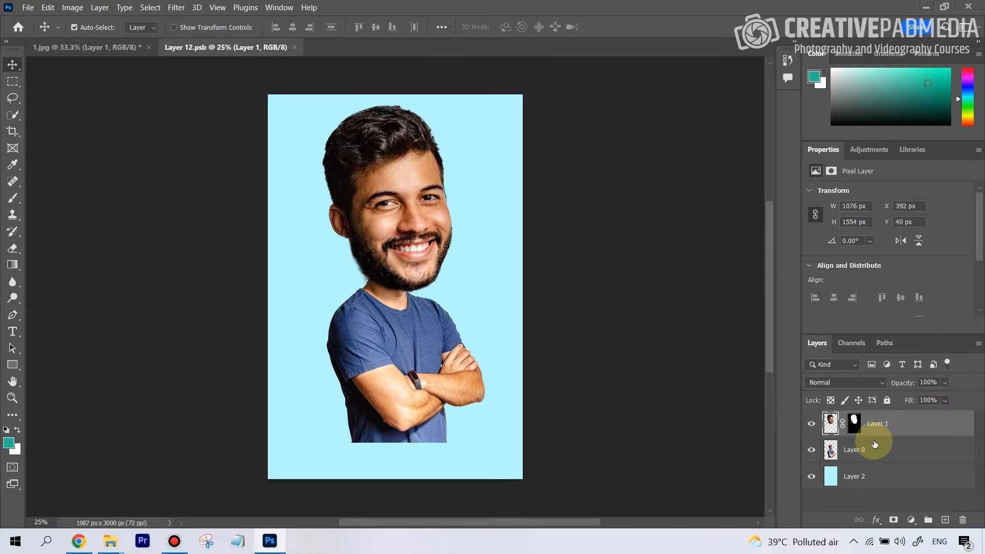
click(295, 47)
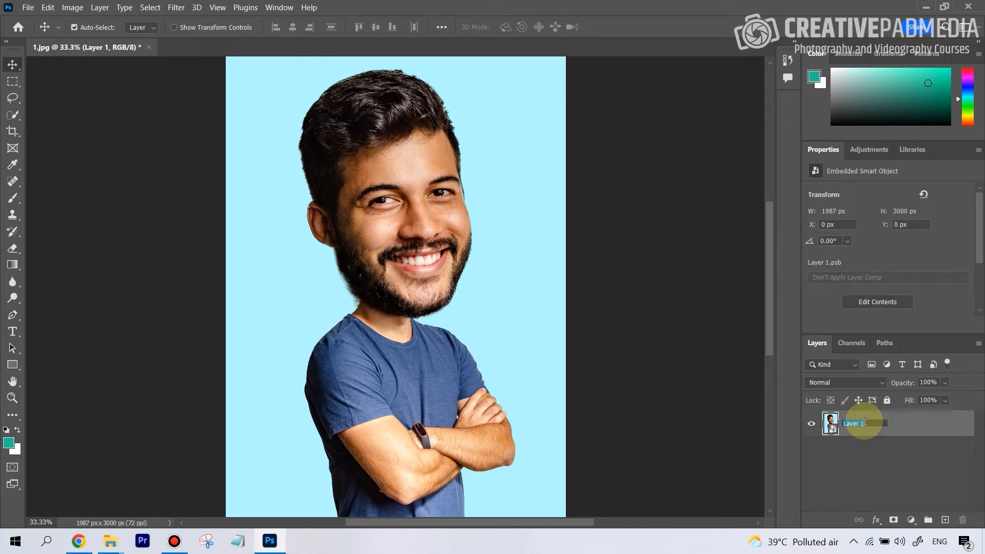
- Rename the smart object layer Original and duplicate it within the 1.jpg document
text(ginal)
click(890, 464)
click(867, 430)
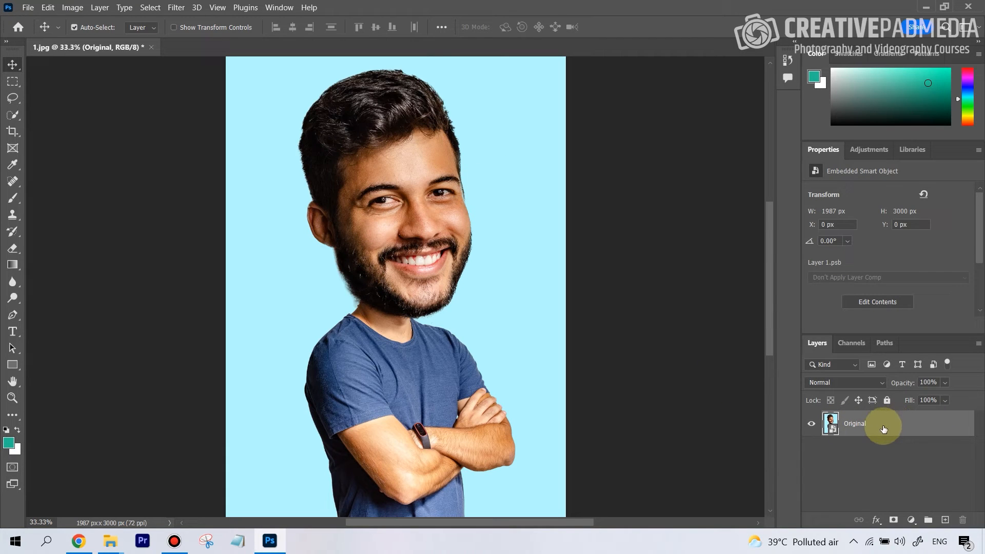
right_click(871, 427)
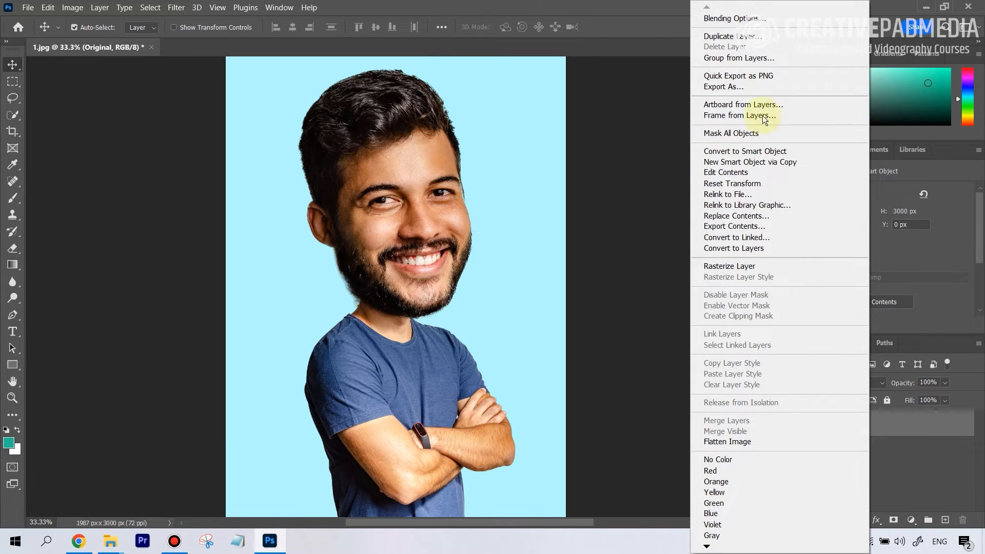
click(753, 37)
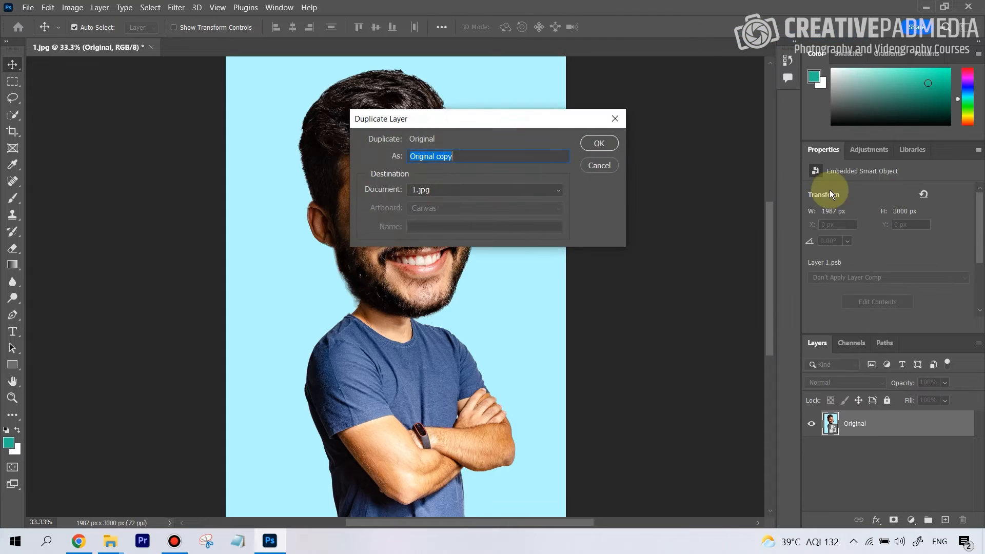
click(600, 142)
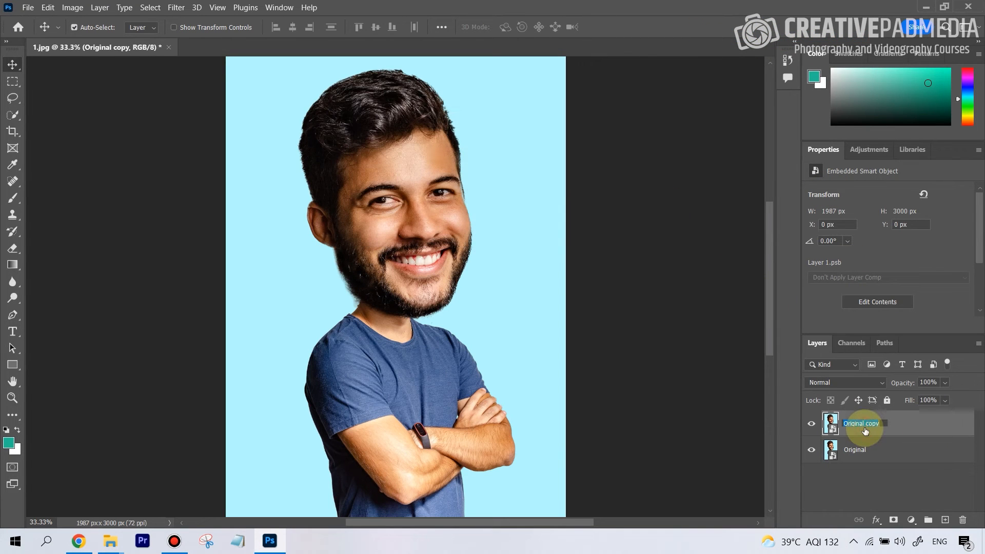
- Rename the duplicated smart object layer Effect and keep it selected
text(Effect)
click(888, 471)
click(874, 427)
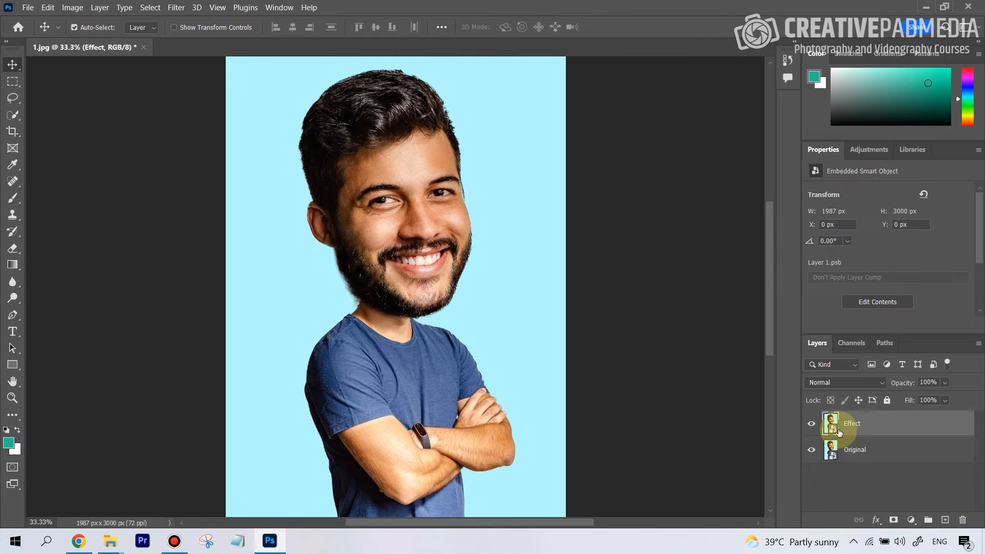
- Open Liquify on the Effect layer, set Eye Size to 100 for both eyes, and link the eyes for size, height, width and tilt
click(176, 8)
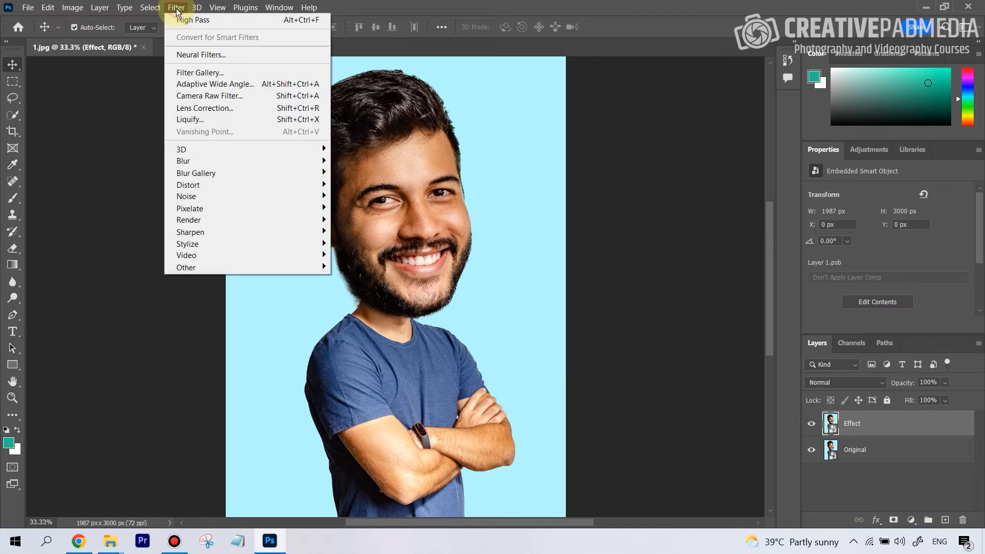
click(197, 122)
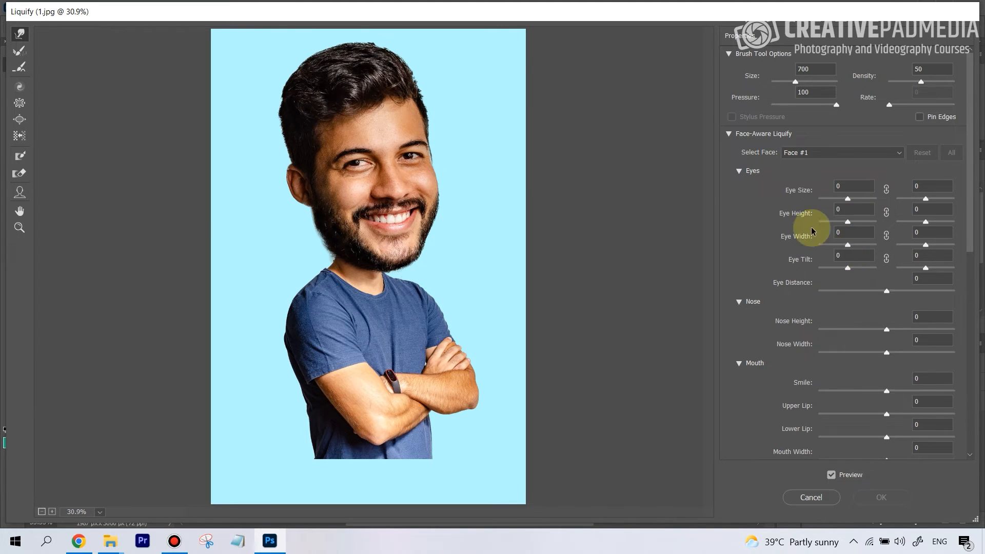
click(847, 199)
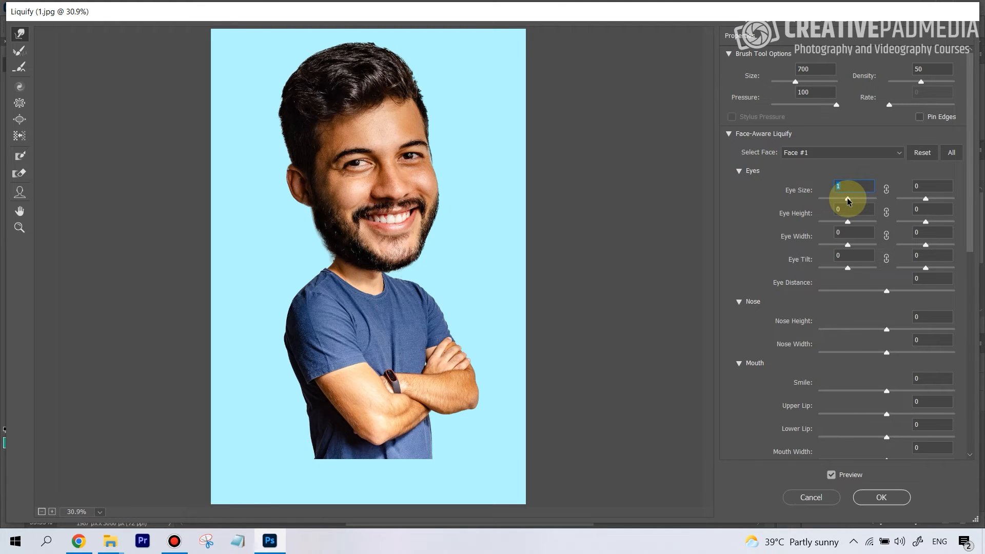
drag(847, 200, 884, 204)
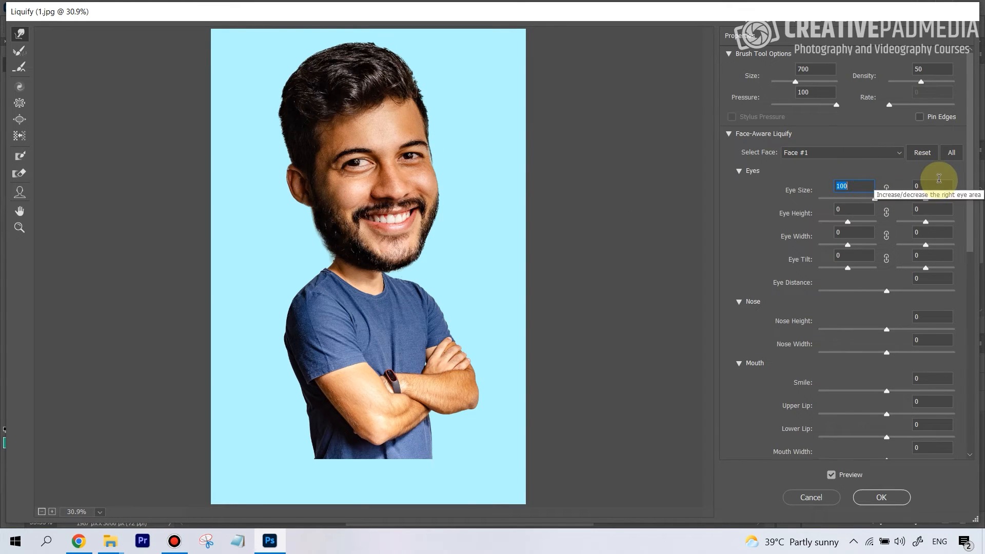
click(887, 189)
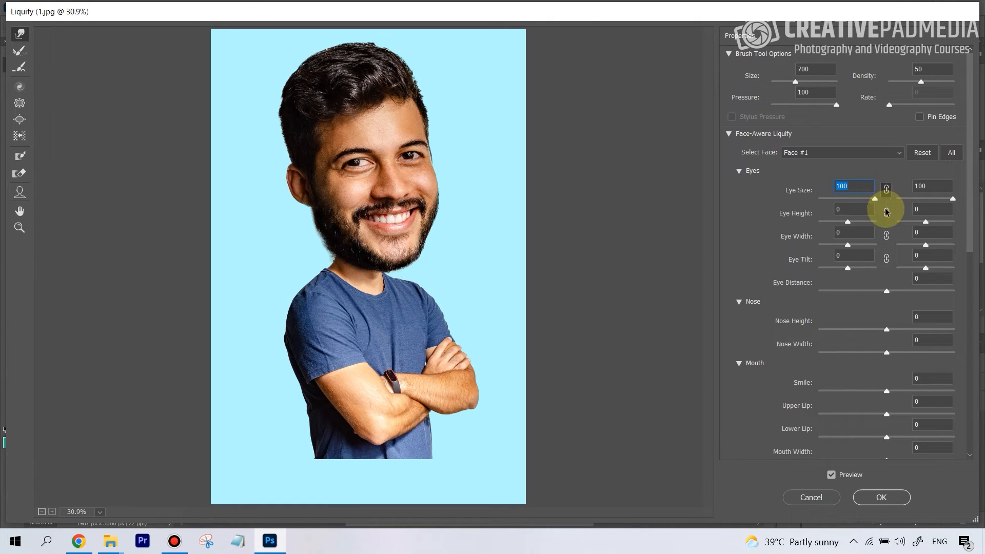
click(886, 212)
click(887, 236)
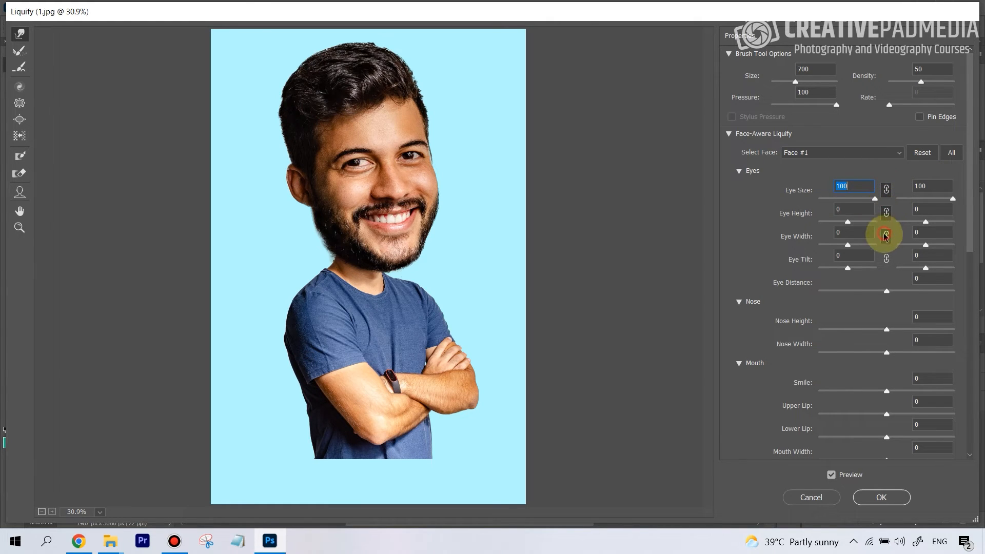
click(887, 260)
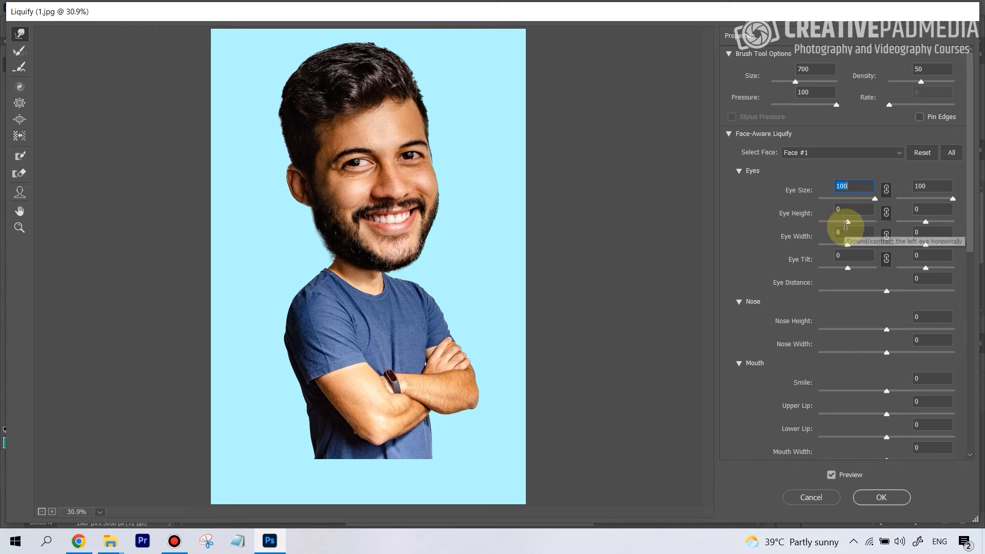
- Set Eye Height and Eye Width to 100, Eye Tilt to -100 and Eye Distance to 22, plus Nose Height and Nose Width to 100
drag(846, 222, 877, 221)
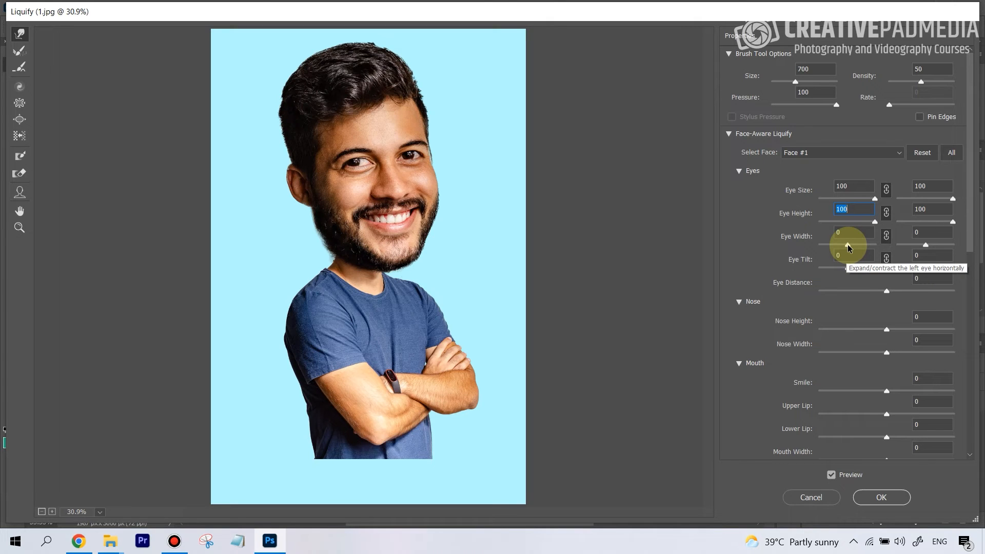
drag(847, 245, 877, 244)
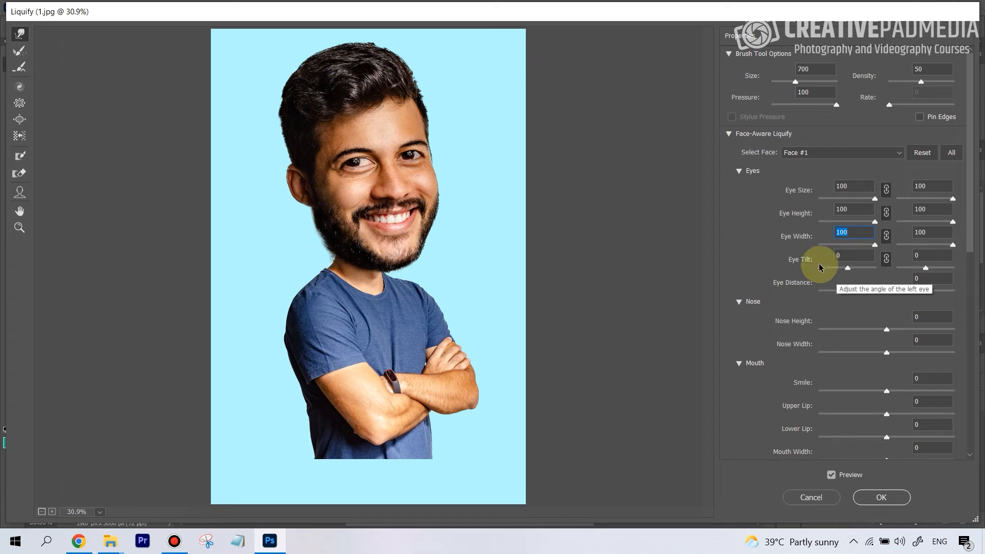
drag(848, 268, 789, 267)
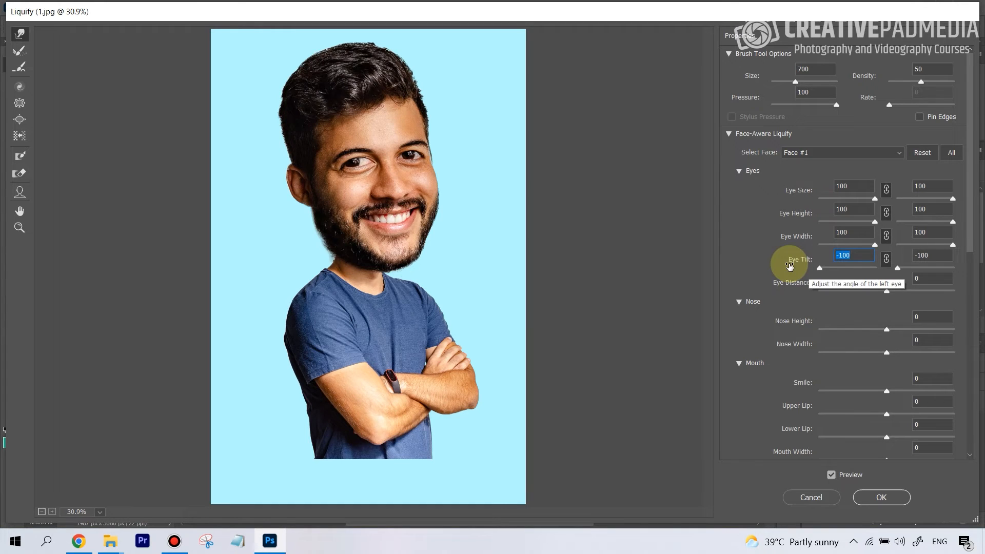
mouse_move(887, 291)
mouse_down()
mouse_move(826, 293)
mouse_move(978, 305)
mouse_move(901, 292)
mouse_up()
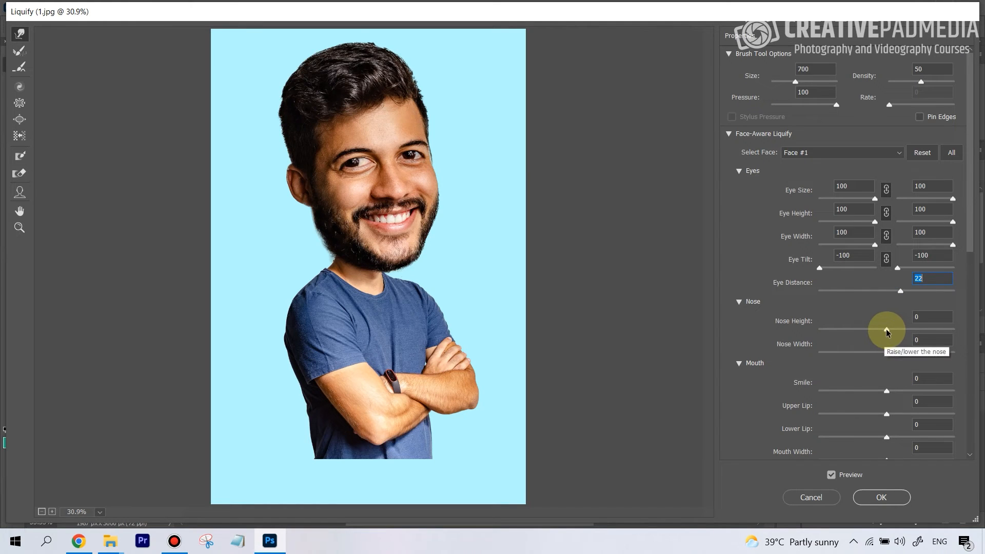
drag(887, 329, 960, 333)
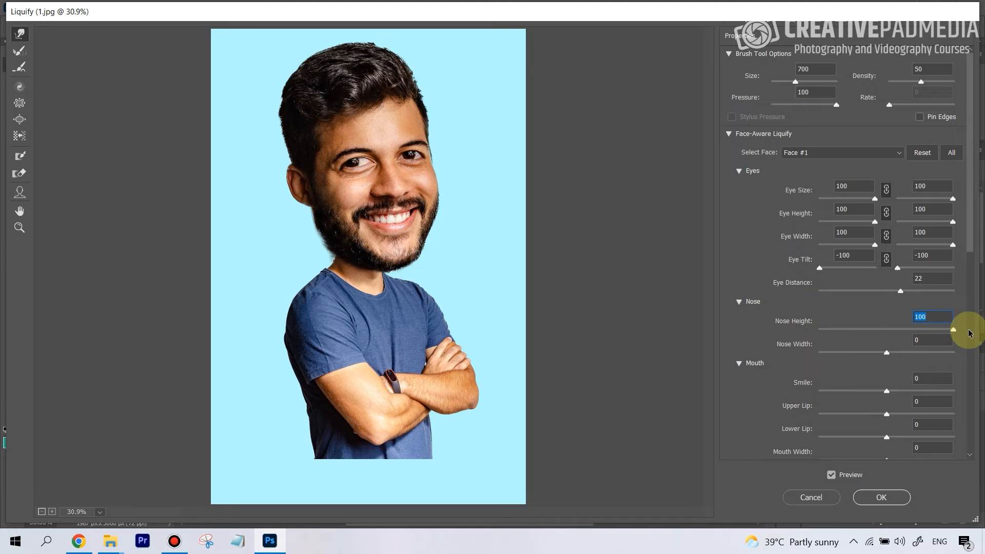
drag(887, 352, 967, 352)
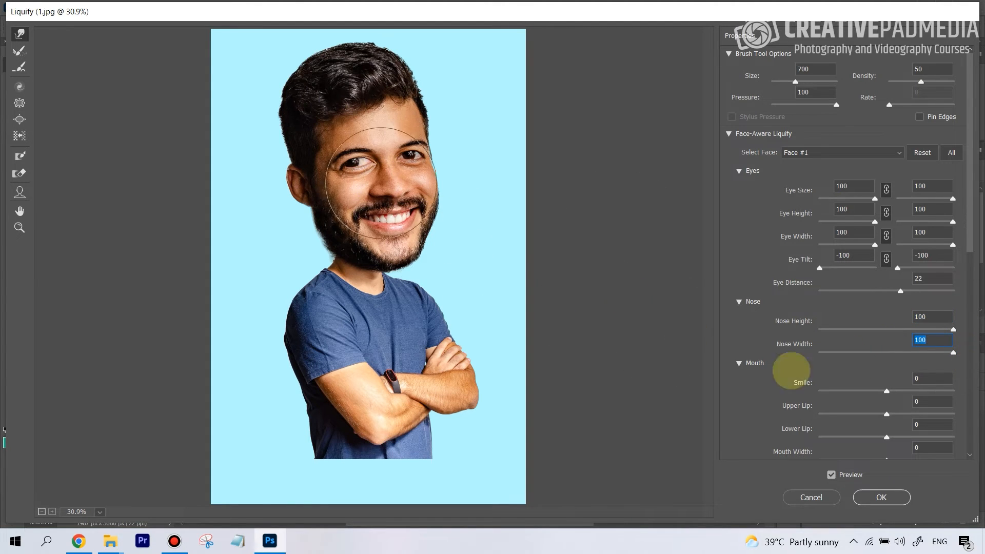
- Exaggerate the mouth with Smile 100, Upper Lip 42, Lower Lip -31, Mouth Width 100 and Mouth Height 100
drag(968, 253, 973, 301)
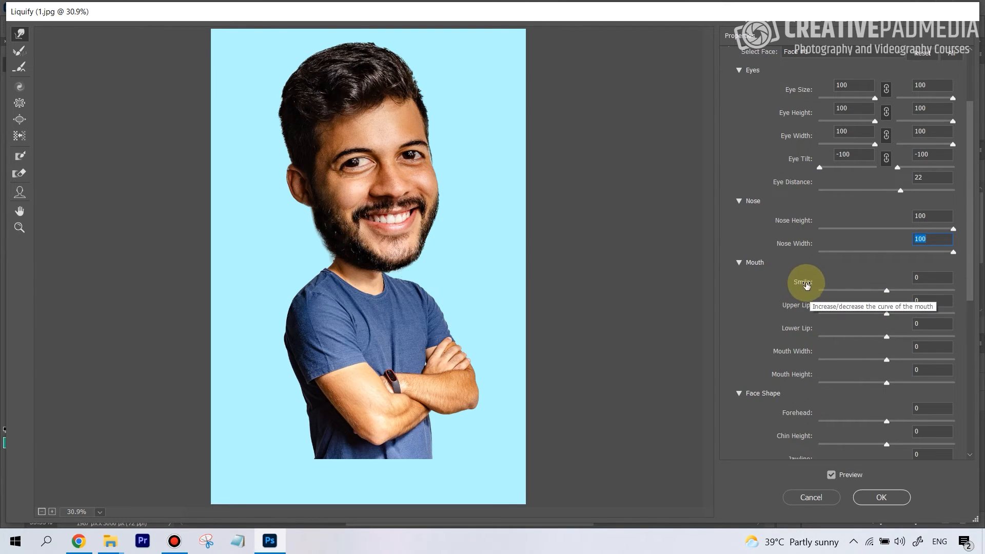
drag(886, 290, 964, 297)
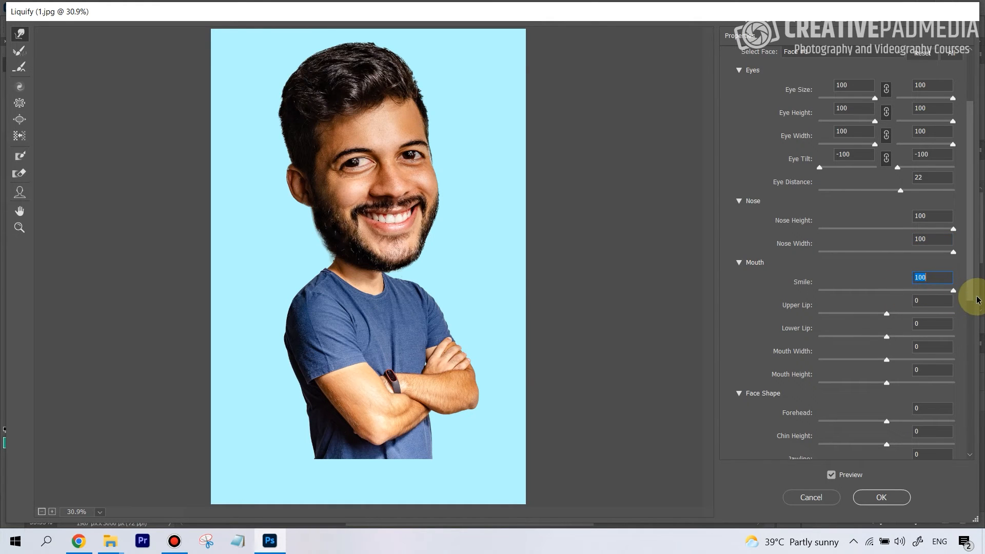
drag(887, 312, 967, 365)
click(887, 337)
drag(886, 382, 969, 384)
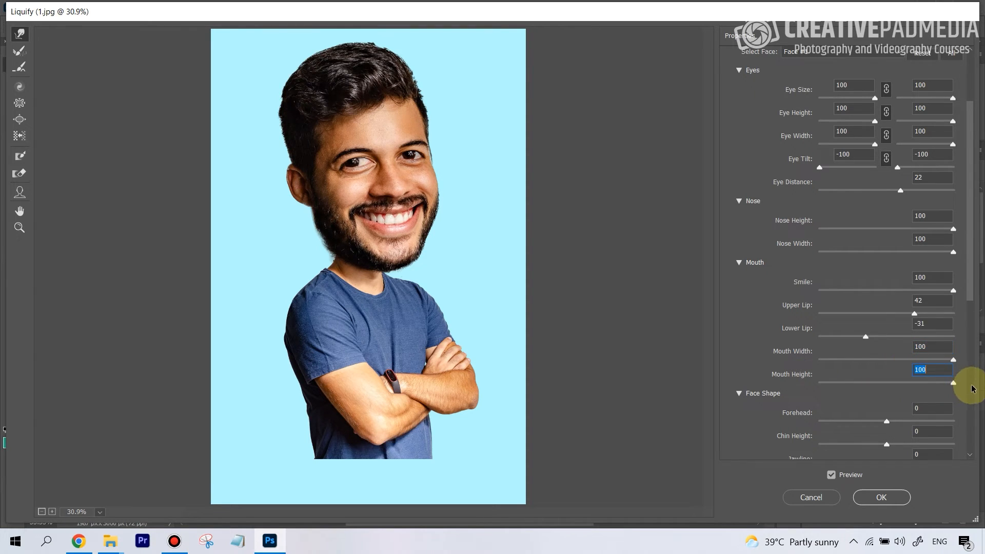
- Reshape the face with Forehead 100, Chin Height -100, Jawline 69 and Face Width 62, and apply the Liquify filter
drag(970, 288, 971, 347)
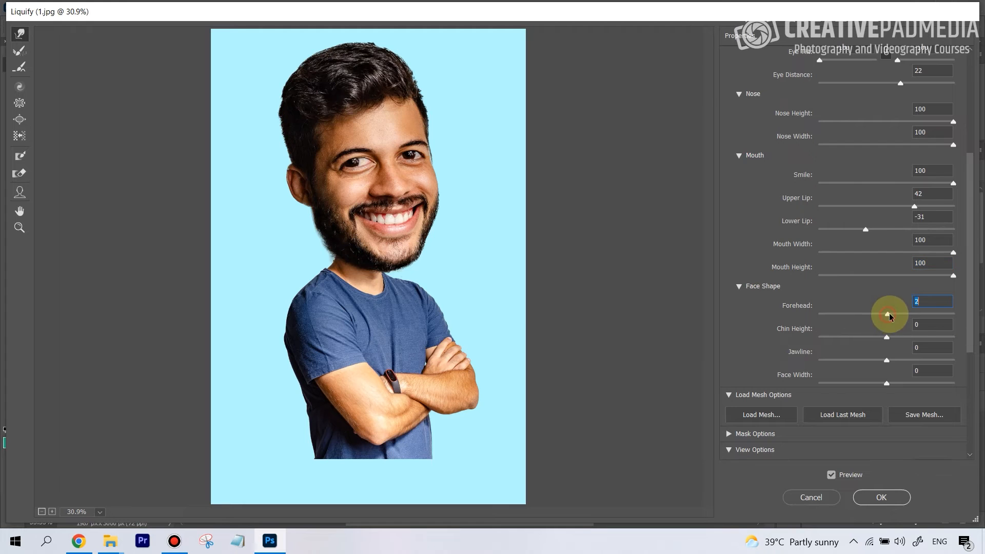
drag(887, 314, 969, 342)
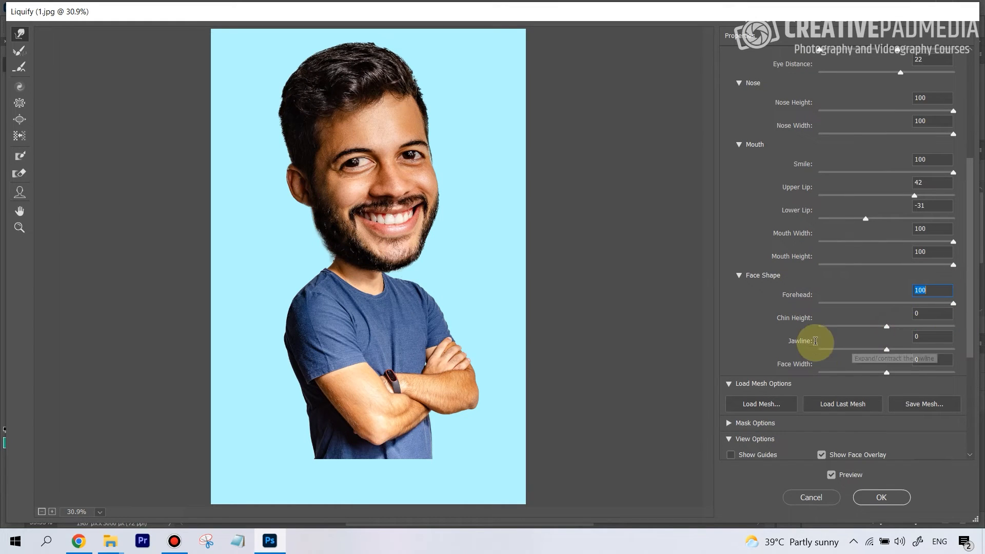
drag(884, 327, 769, 340)
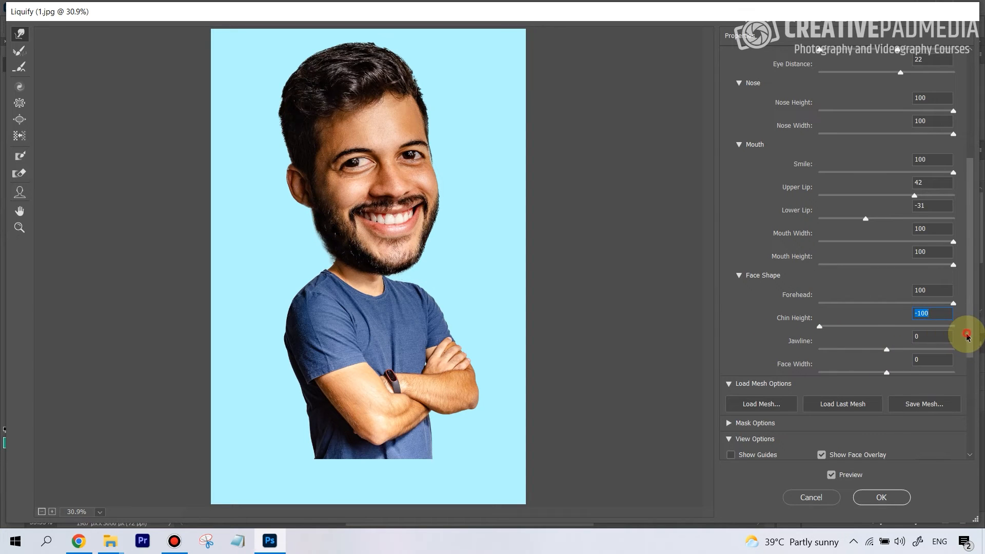
scroll(885, 321, down, 1)
drag(885, 338, 938, 341)
drag(859, 358, 961, 372)
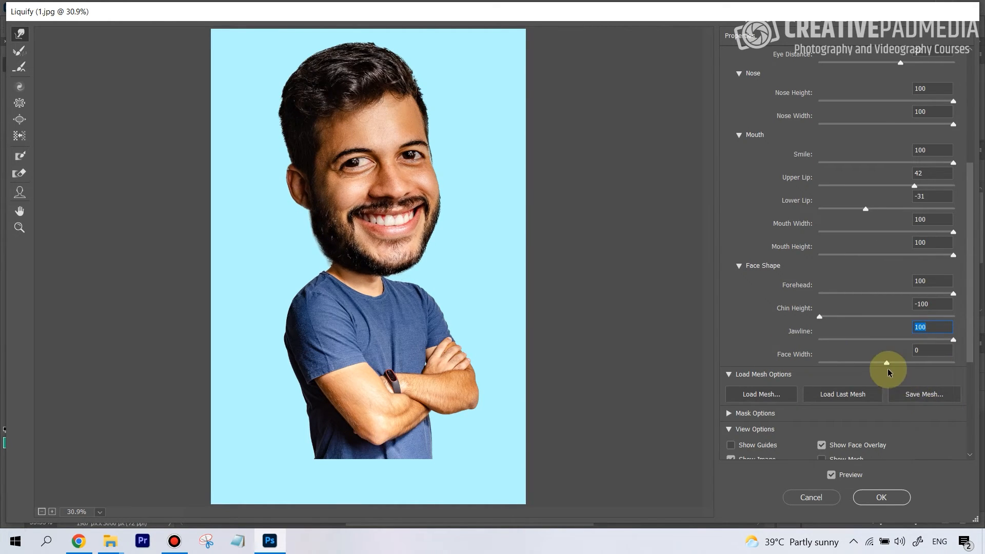
drag(886, 363, 931, 341)
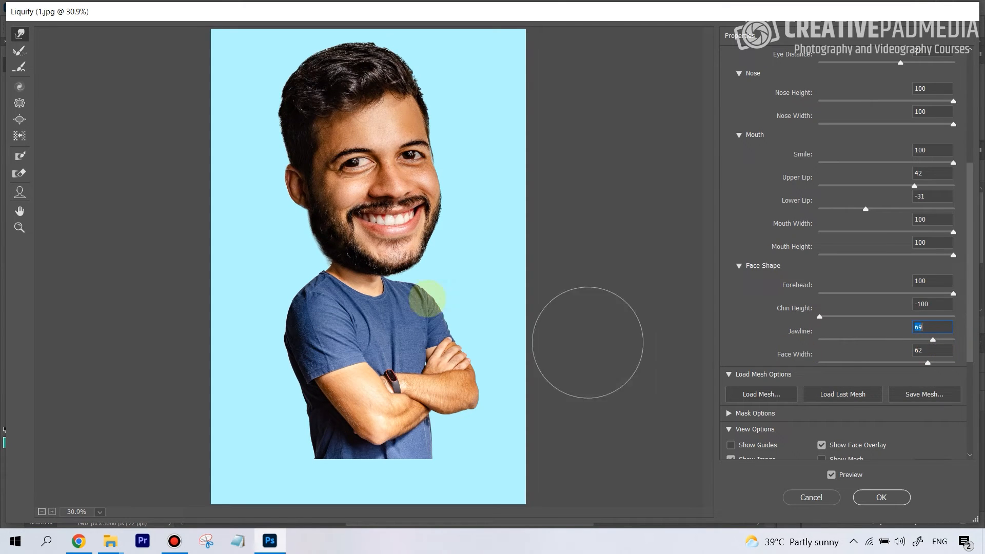
click(880, 497)
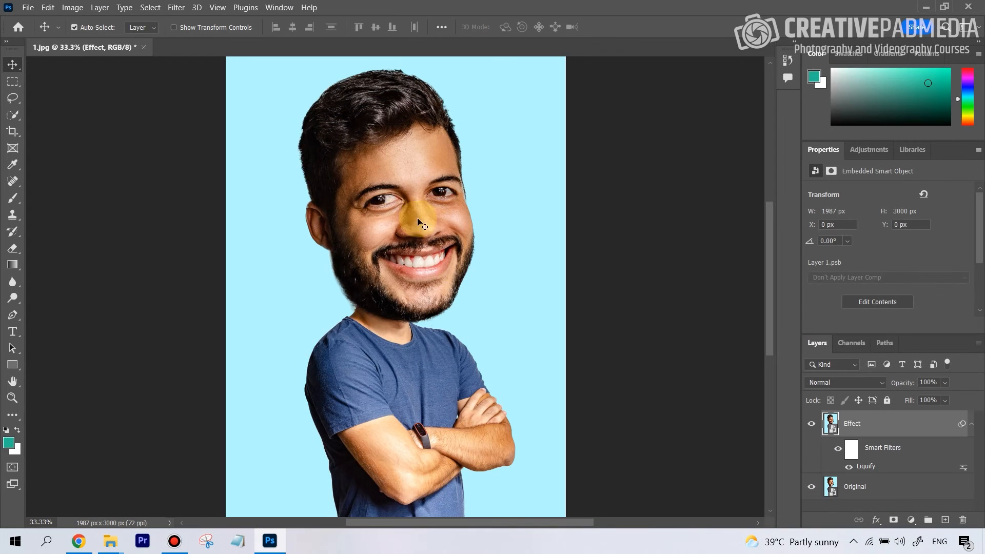
- Toggle the Effect layer's visibility several times to compare the liquified face with the original
click(811, 427)
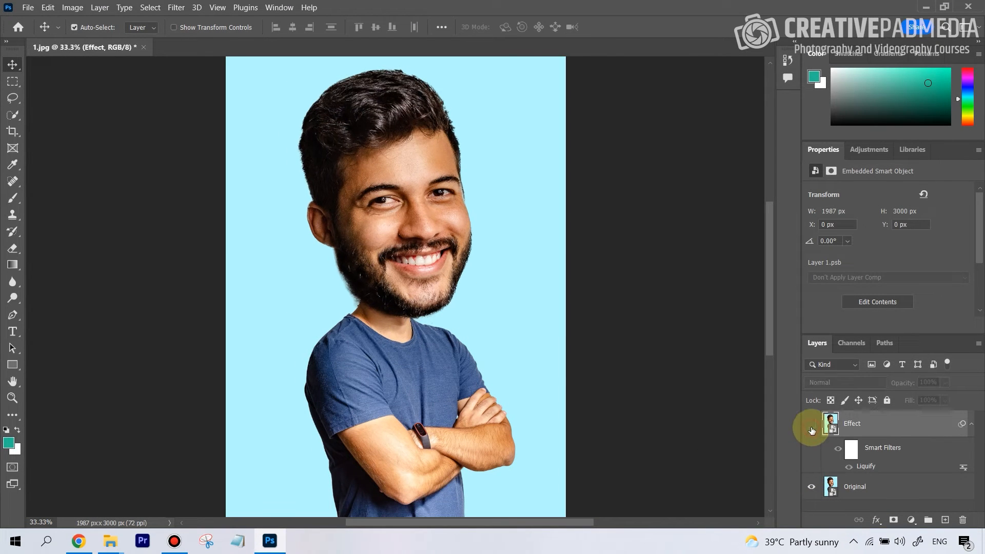
click(812, 425)
click(812, 426)
click(811, 426)
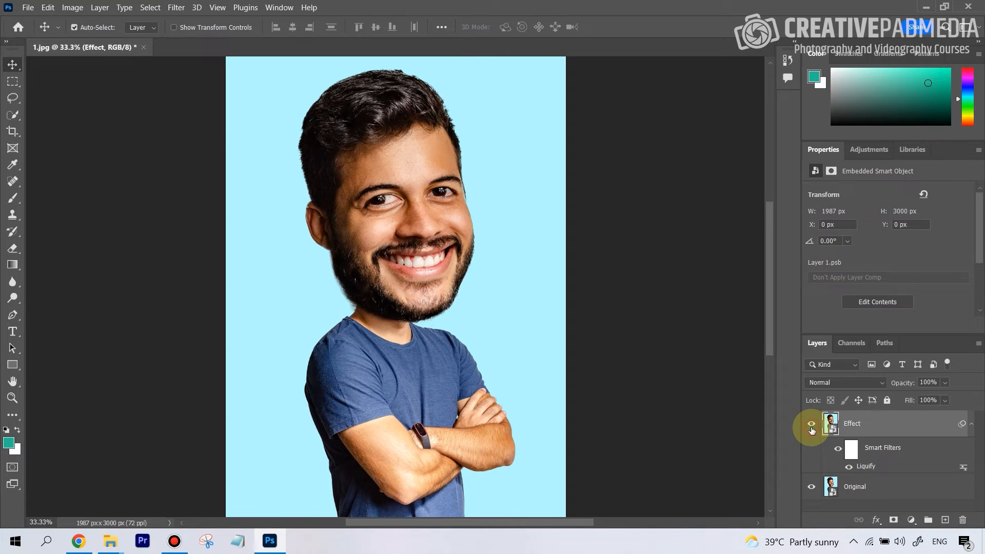
click(811, 426)
click(811, 426)
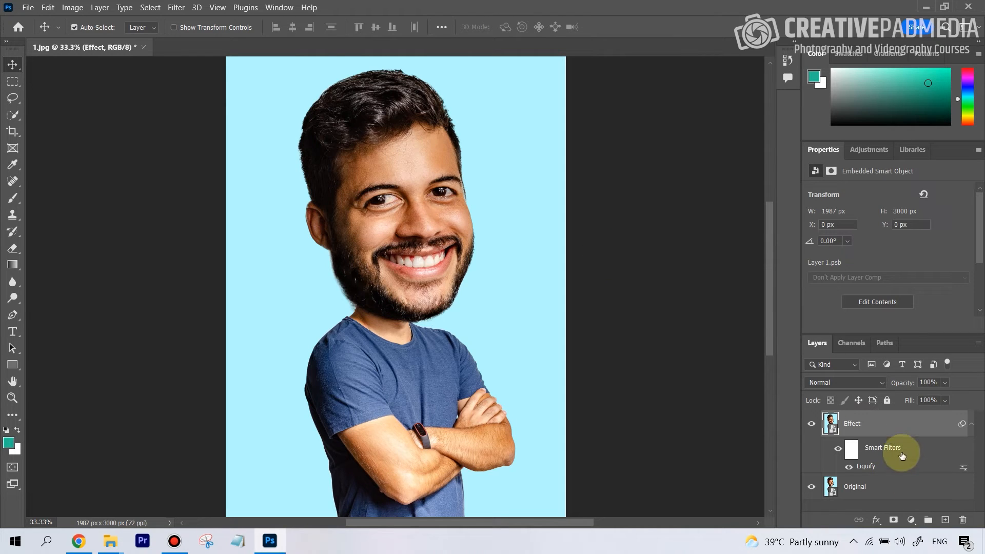
- Open the Filter Gallery for the Effect layer, select the Artistic Poster Edges effect, and preview the face at 66.7%
click(170, 9)
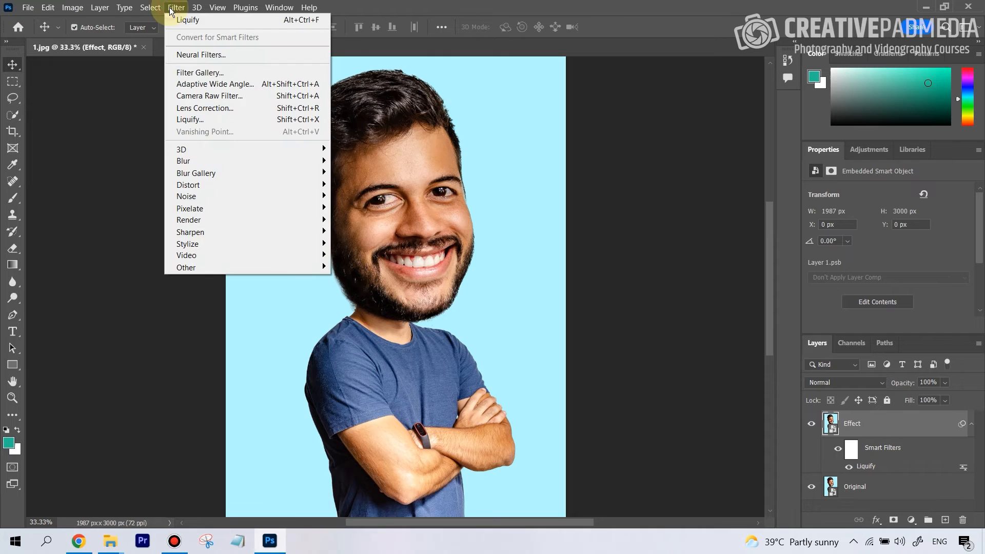
click(216, 76)
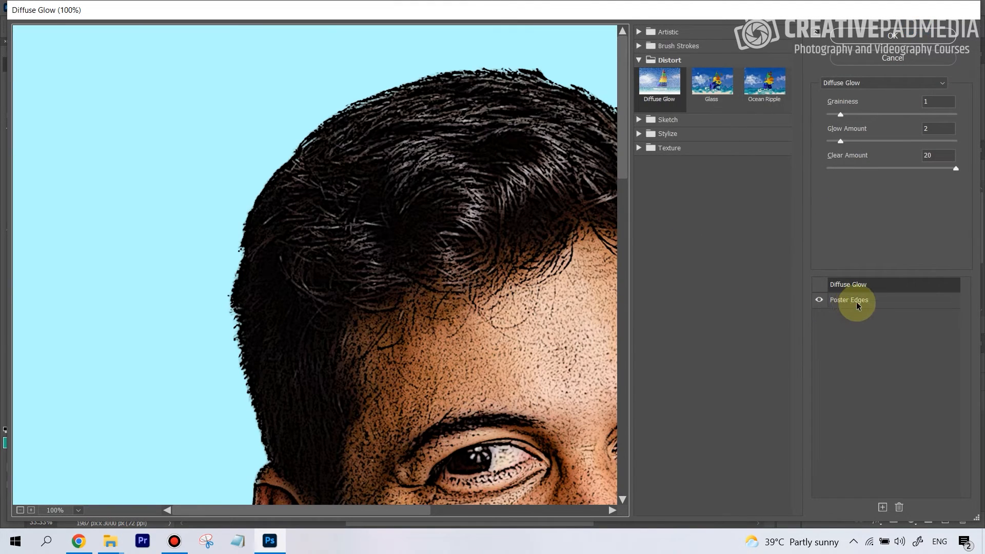
click(854, 301)
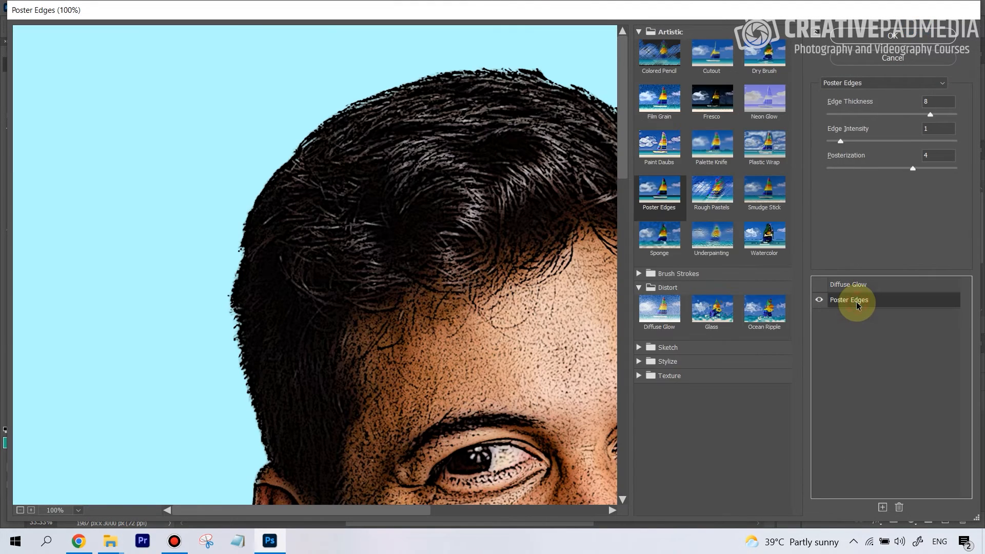
click(639, 32)
click(639, 60)
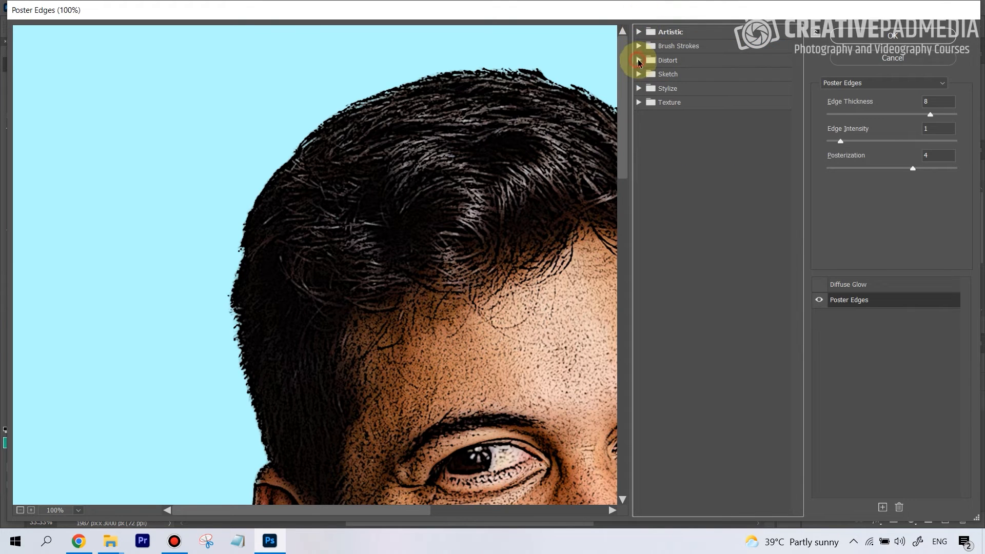
click(639, 32)
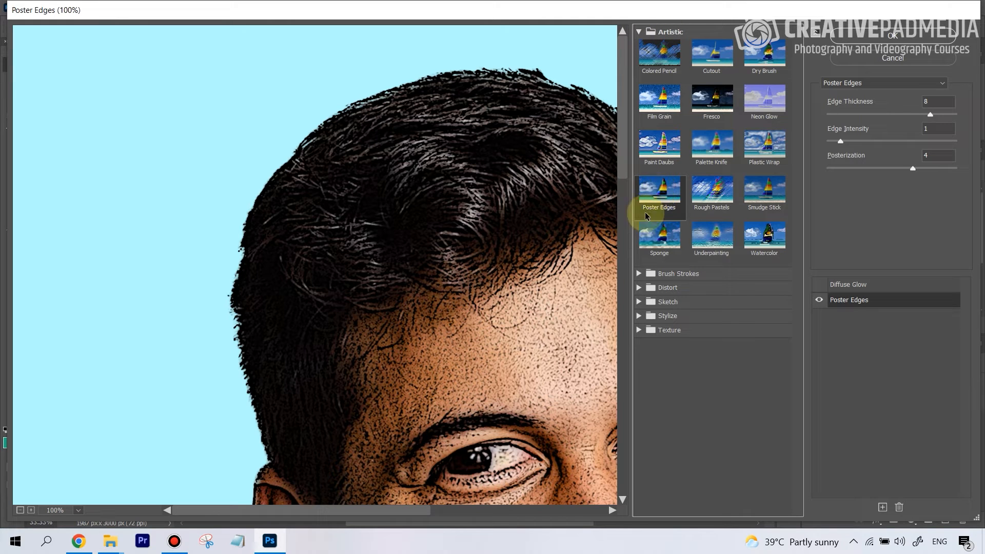
click(20, 510)
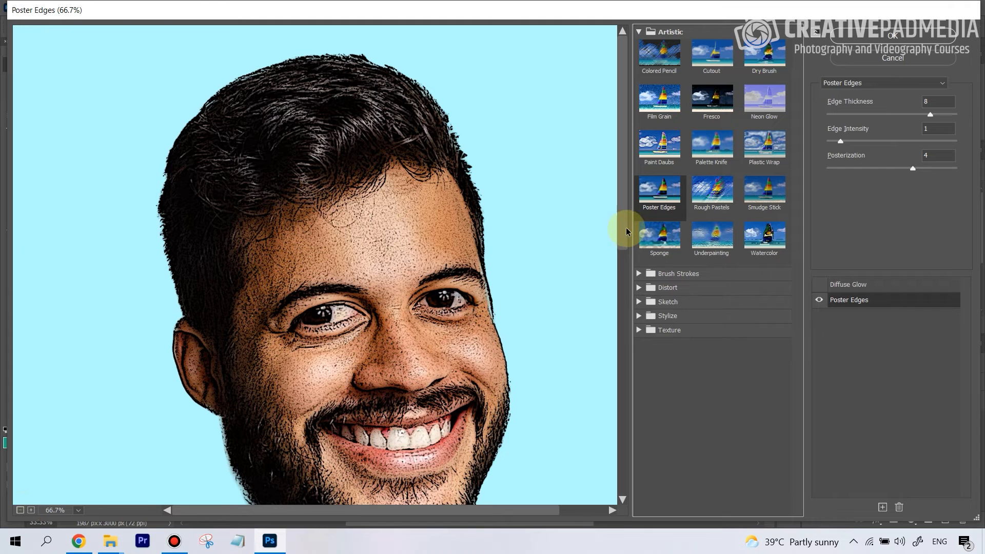
drag(627, 226, 623, 251)
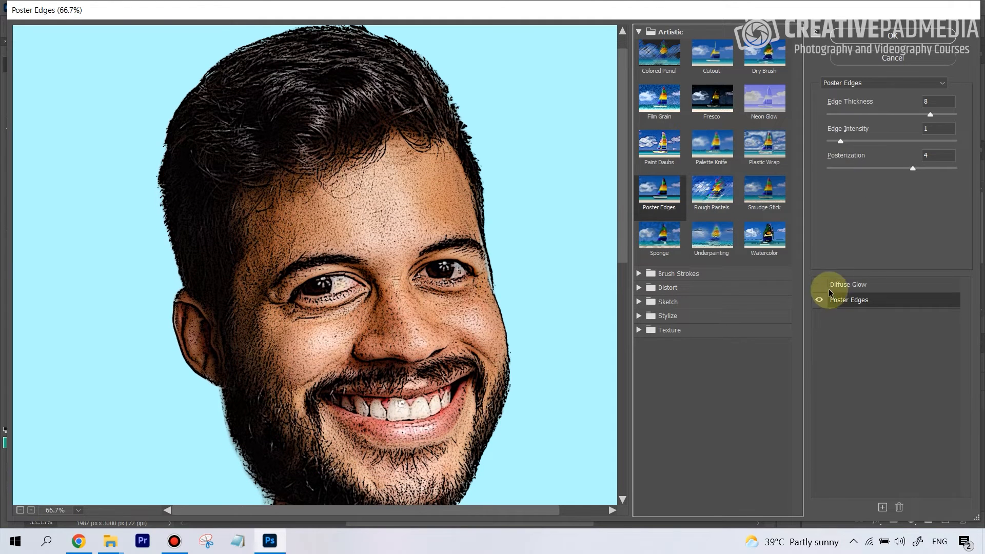
- Set Poster Edges' Edge Intensity, Edge Thickness and Posterization all to 0
click(827, 141)
click(827, 114)
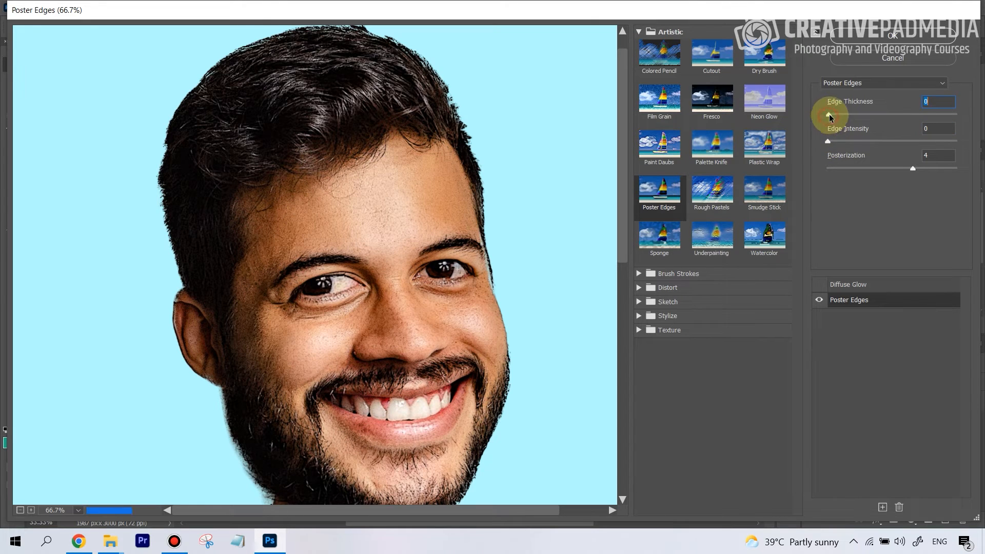
click(827, 168)
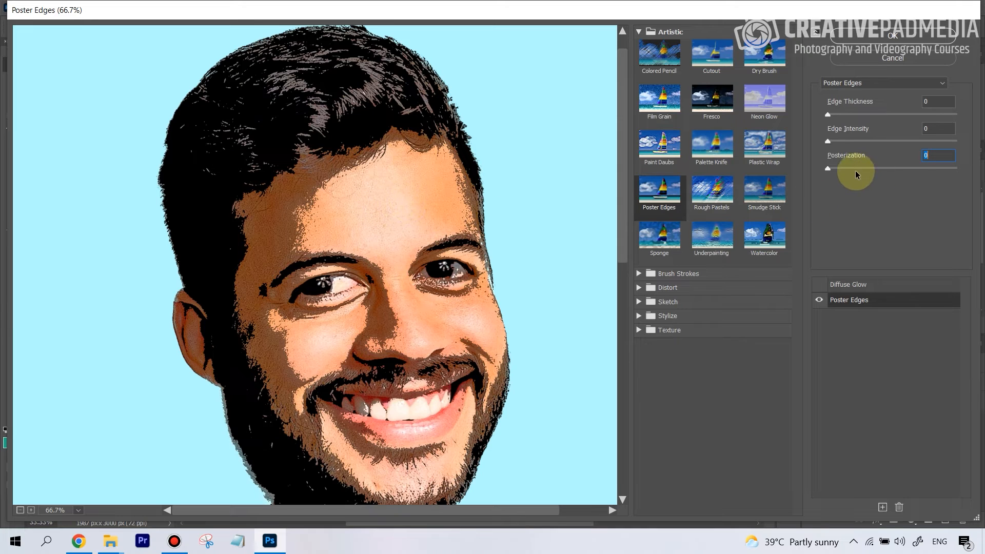
- Try Posterization 1 in Poster Edges, and discard the Filter Gallery effect
click(851, 169)
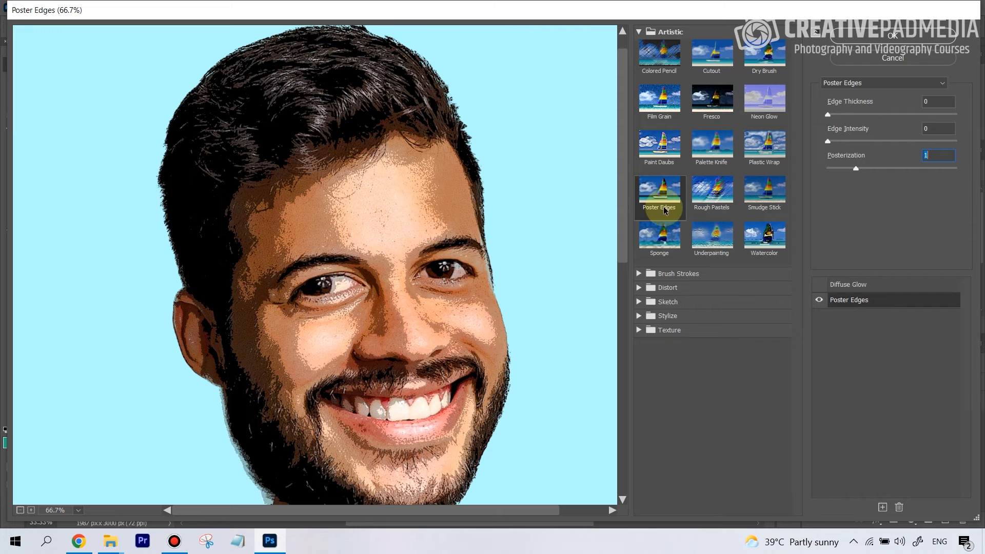
click(891, 66)
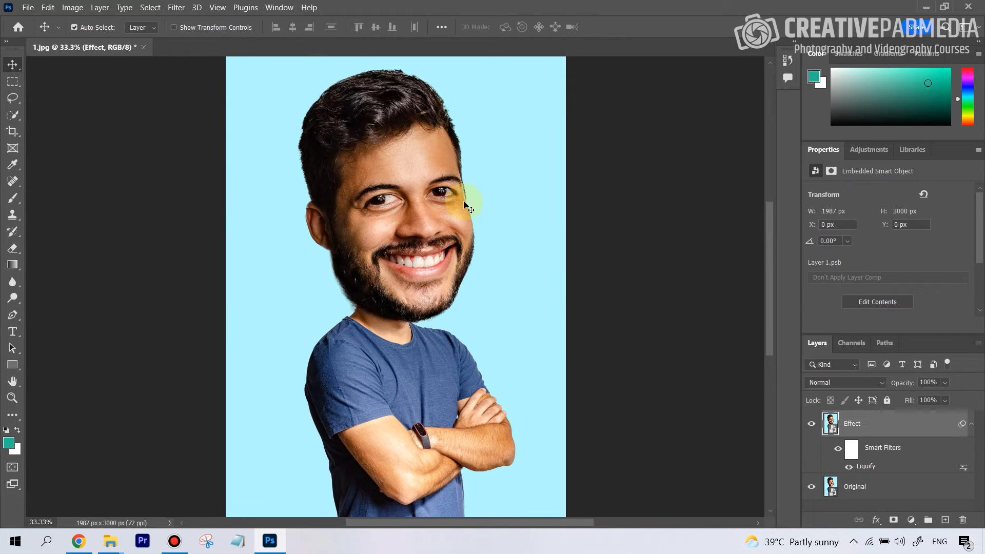
- Reopen the Effect layer's Liquify smart filter to review its face settings, and close it without changes
key(ctrl+plus)
key(ctrl+plus)
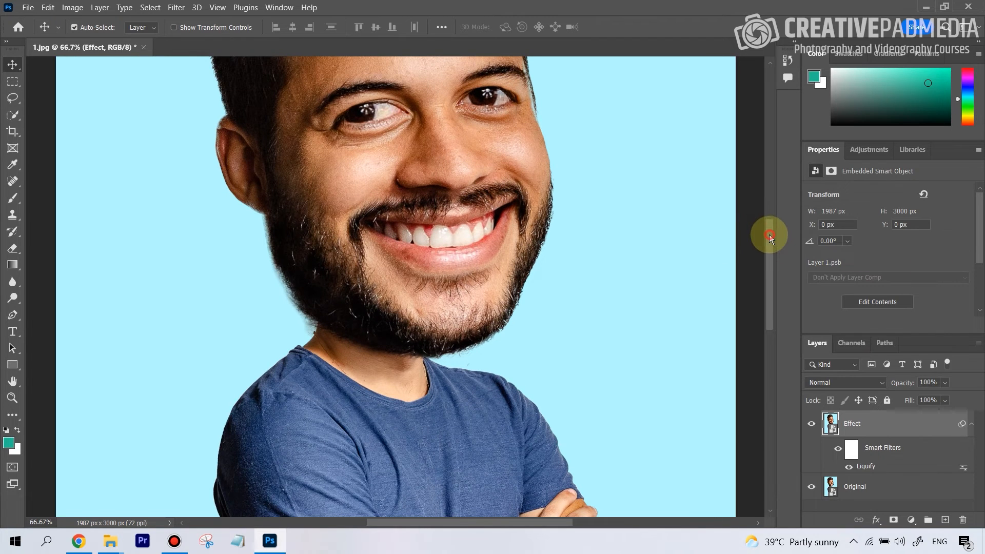
drag(765, 231, 778, 198)
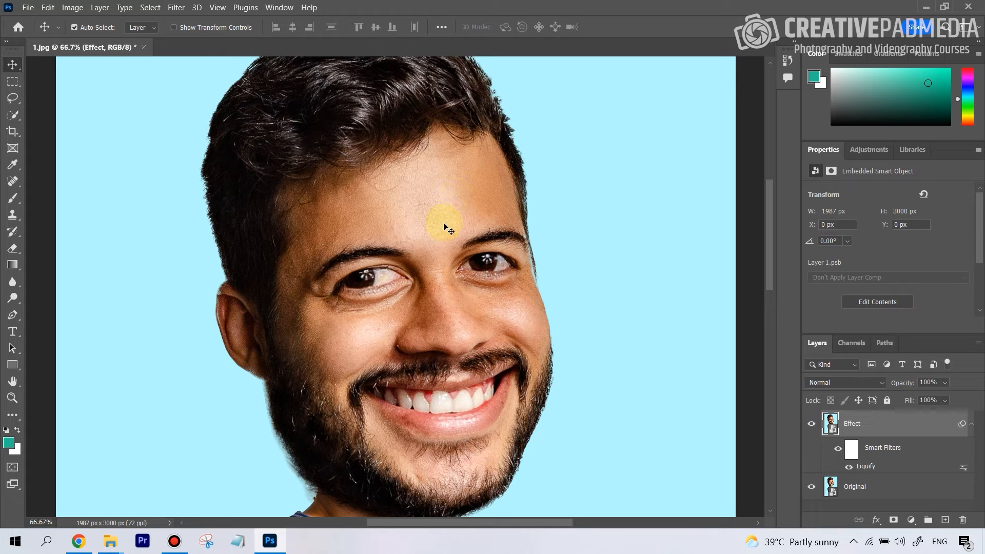
double_click(868, 467)
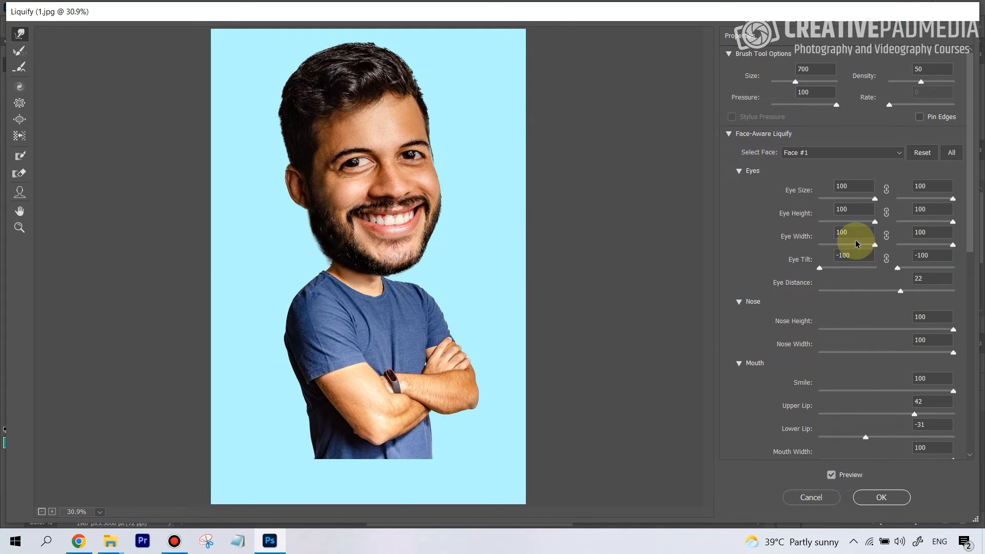
click(827, 495)
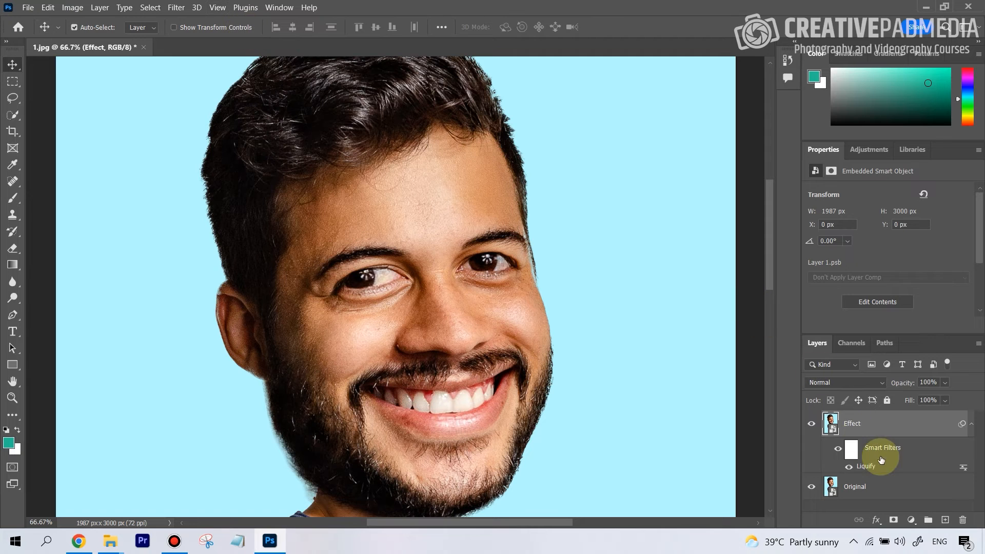
- Open the Stylize Oil Paint filter for the Effect layer and compare the face with its preview off and on
click(181, 11)
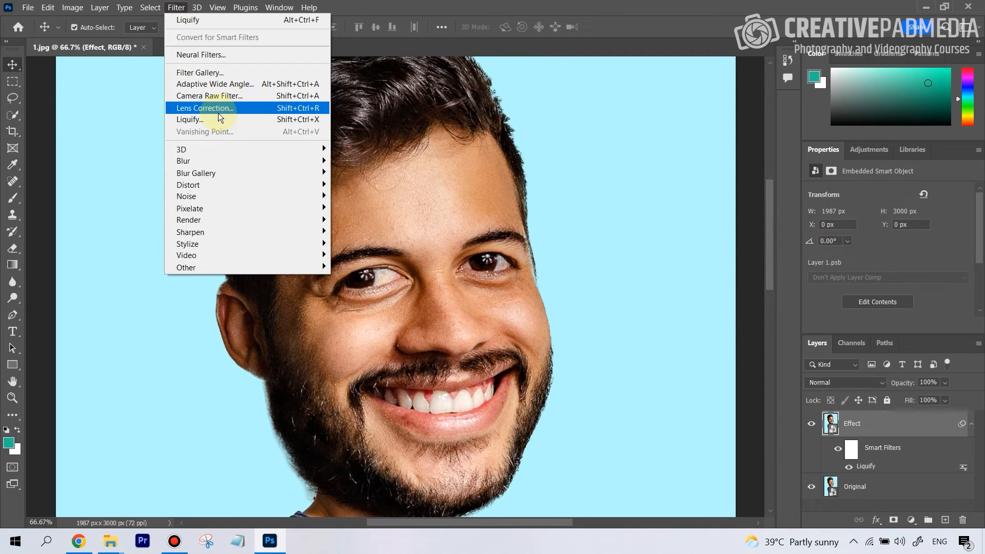
mouse_move(267, 183)
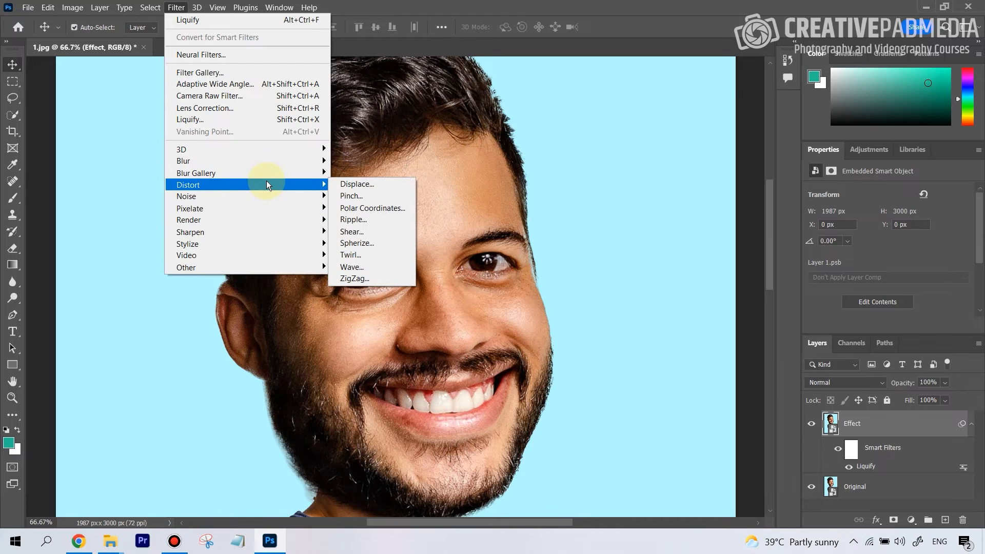
mouse_move(197, 245)
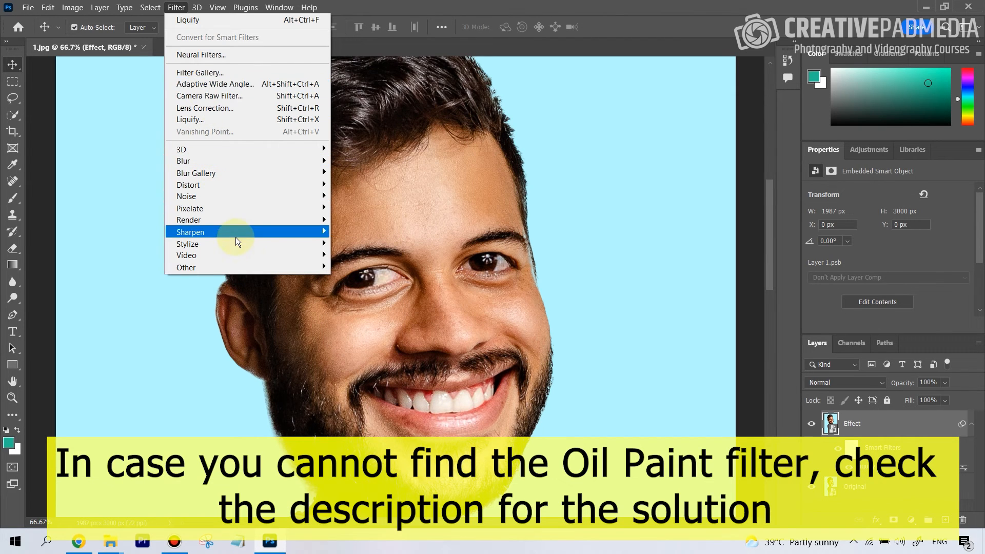
mouse_move(258, 244)
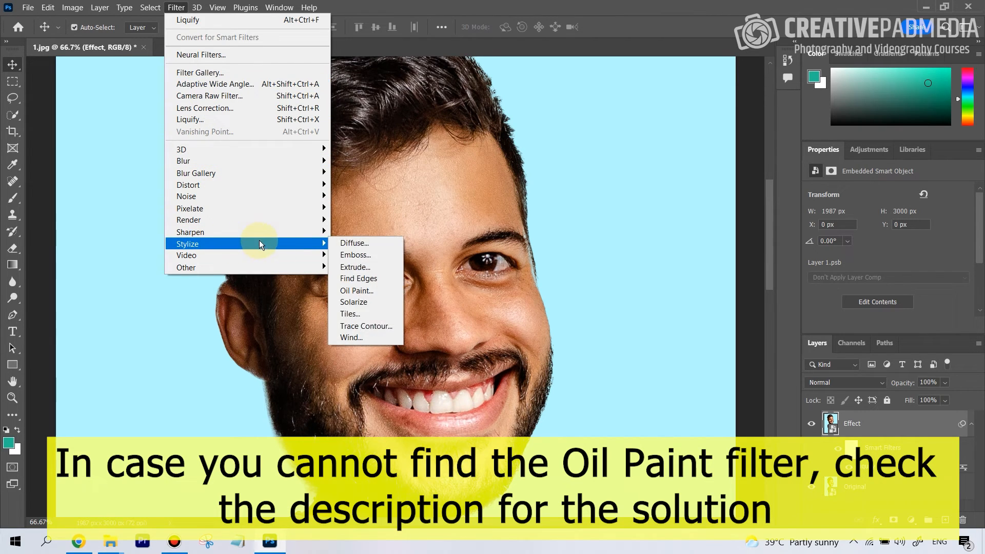
click(359, 292)
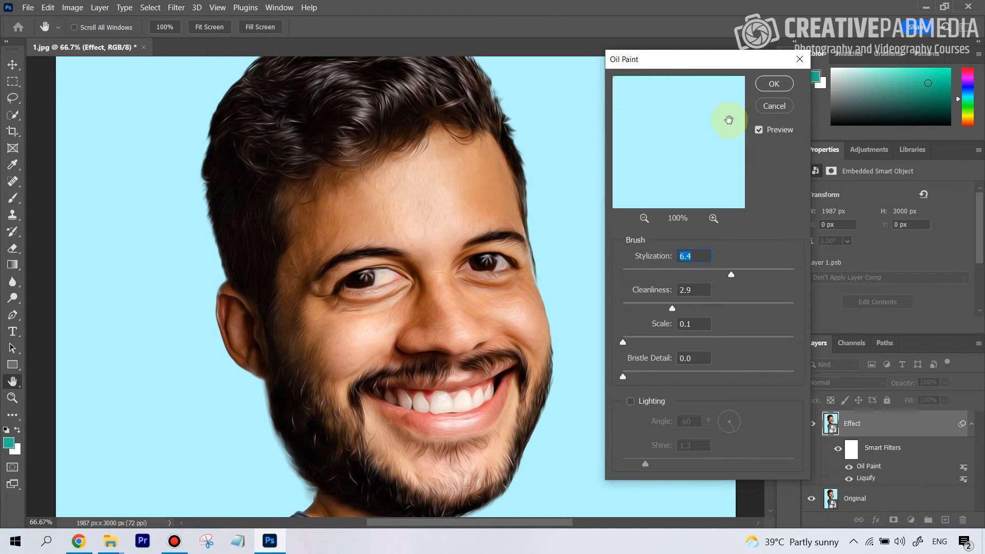
click(759, 131)
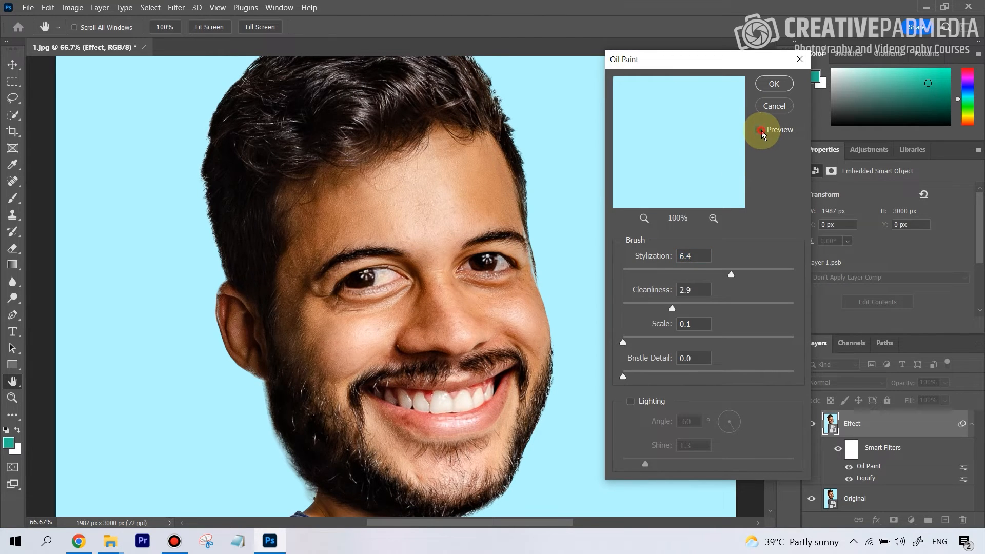
click(760, 130)
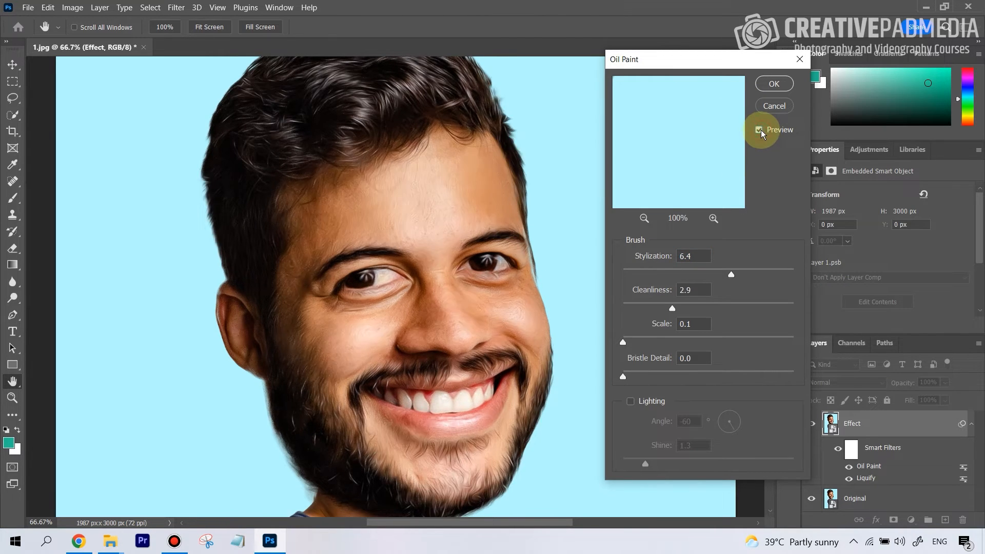
- Set Oil Paint's Stylization to 6.8 while checking the brush texture on the cheek at 100%
click(457, 194)
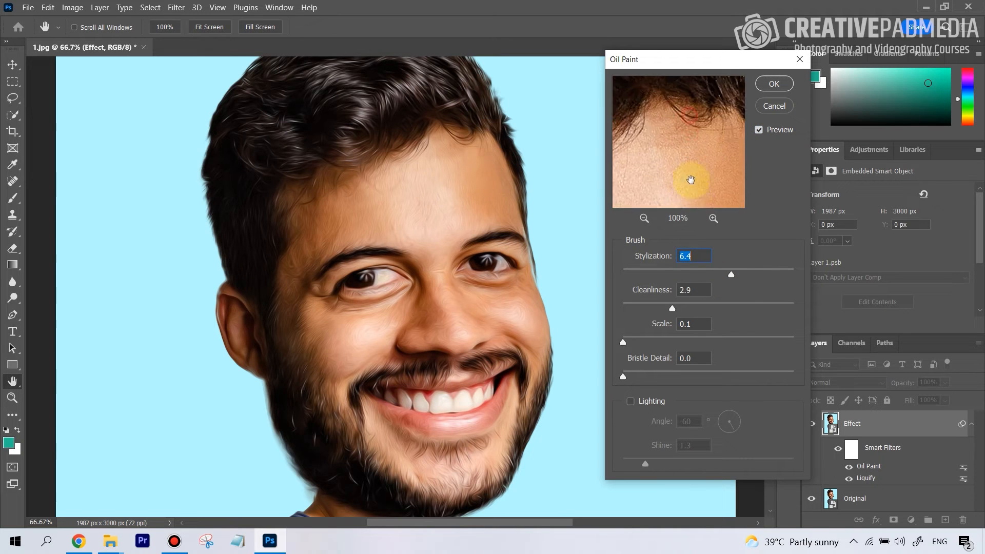
click(643, 219)
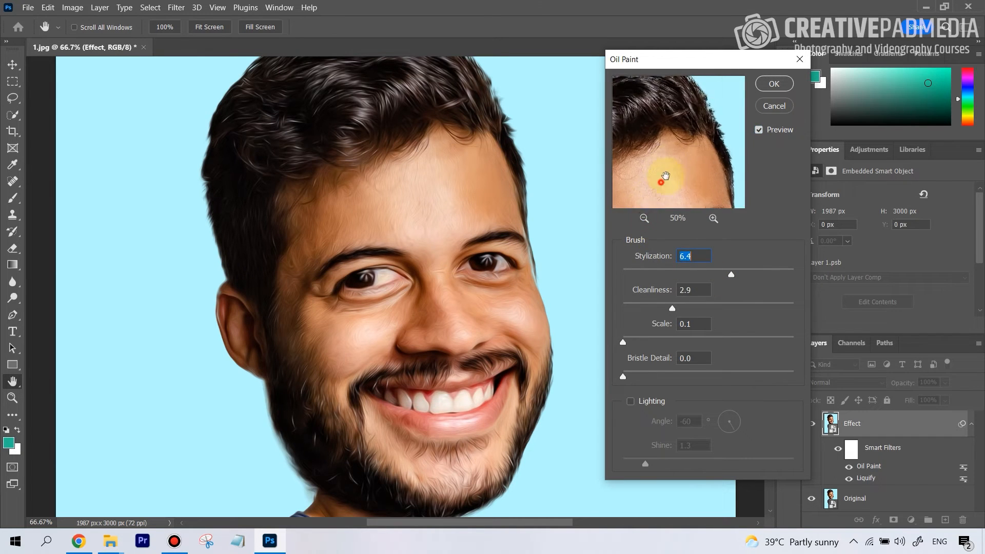
mouse_move(661, 177)
mouse_down()
mouse_move(706, 164)
mouse_move(670, 131)
mouse_move(699, 146)
mouse_up()
click(713, 218)
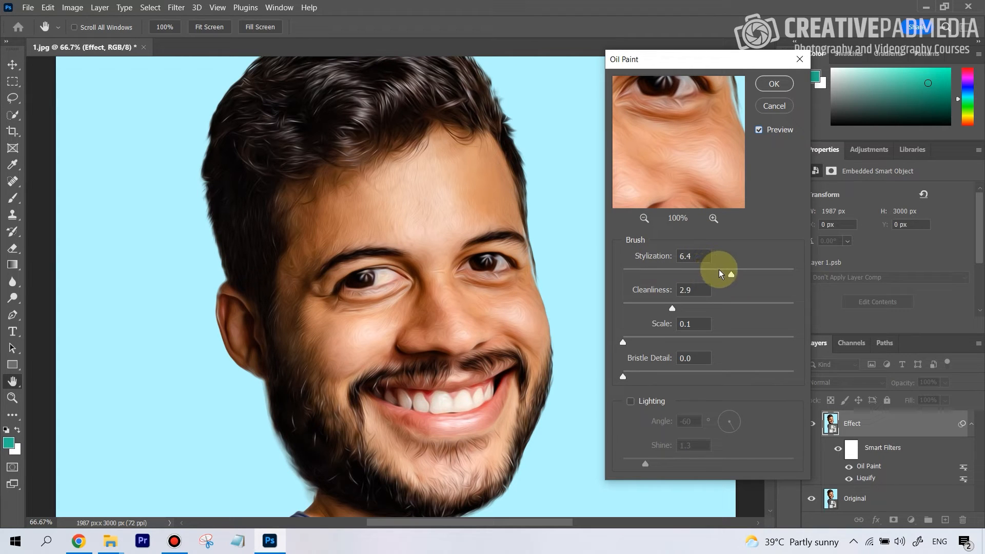
drag(721, 274, 736, 273)
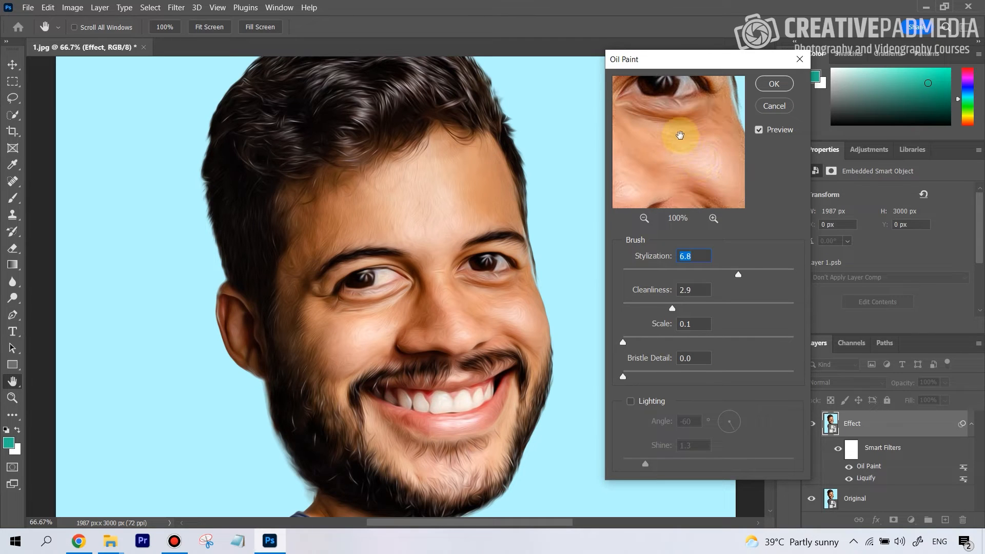
mouse_move(686, 145)
mouse_down()
mouse_move(726, 220)
mouse_move(687, 205)
mouse_move(686, 164)
mouse_move(655, 132)
mouse_move(686, 163)
mouse_move(684, 139)
mouse_move(697, 179)
mouse_move(725, 202)
mouse_move(699, 164)
mouse_move(684, 169)
mouse_move(705, 151)
mouse_move(671, 149)
mouse_move(695, 145)
mouse_up()
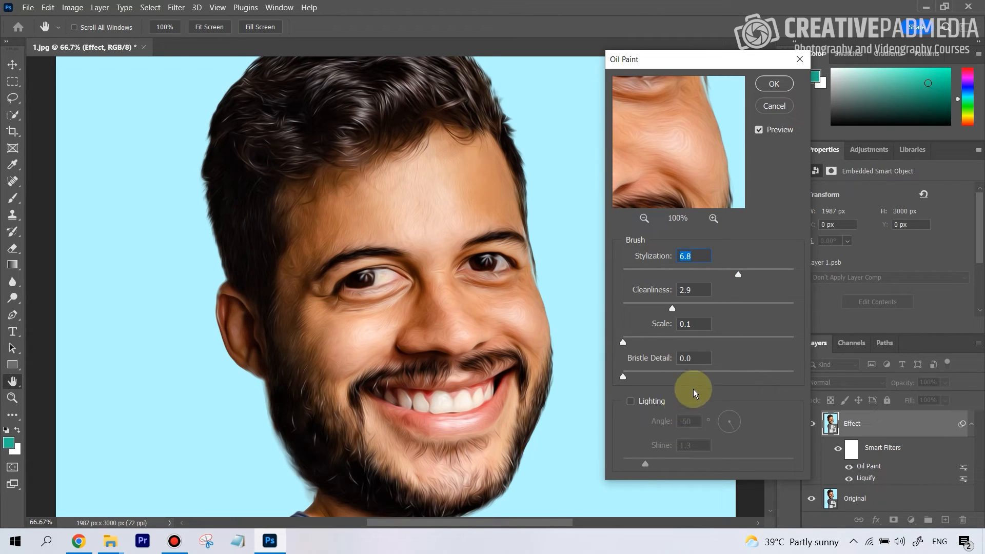
- Test Oil Paint's Lighting option, switch it back off, and apply the filter to the Effect layer
click(631, 404)
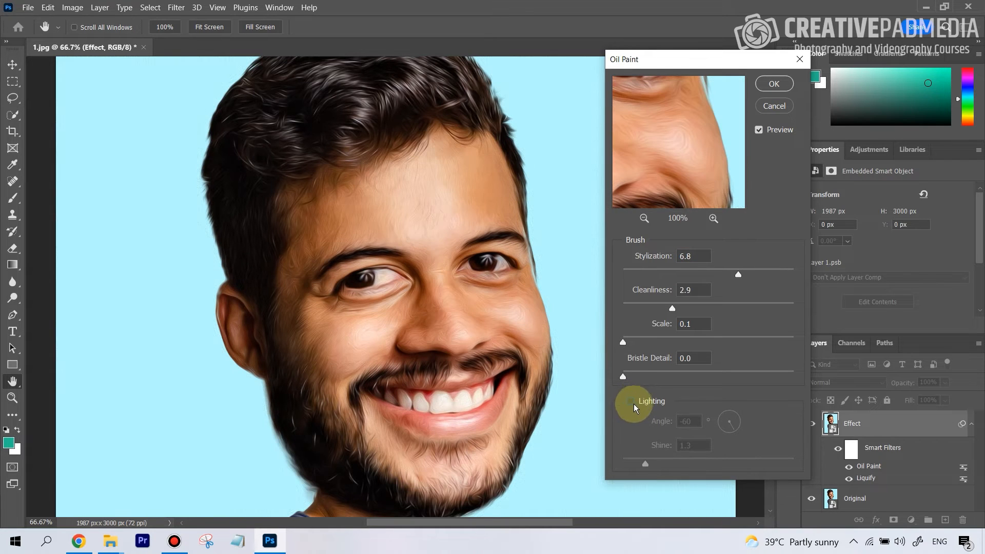
click(631, 403)
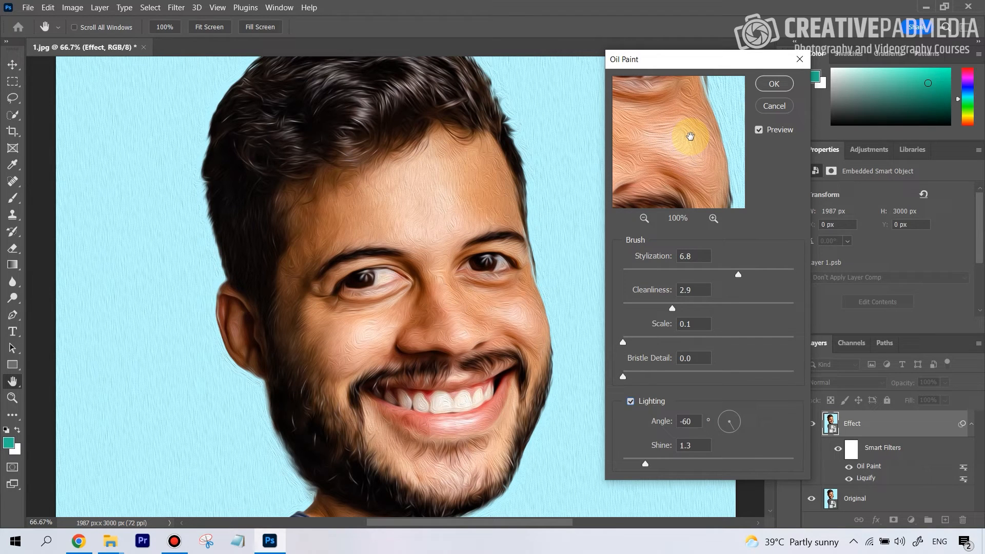
click(632, 404)
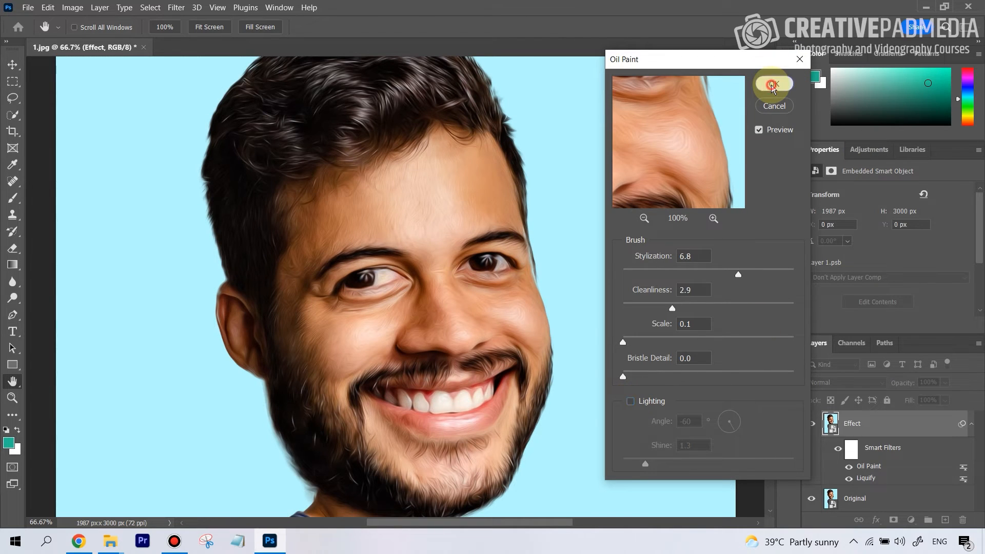
click(773, 85)
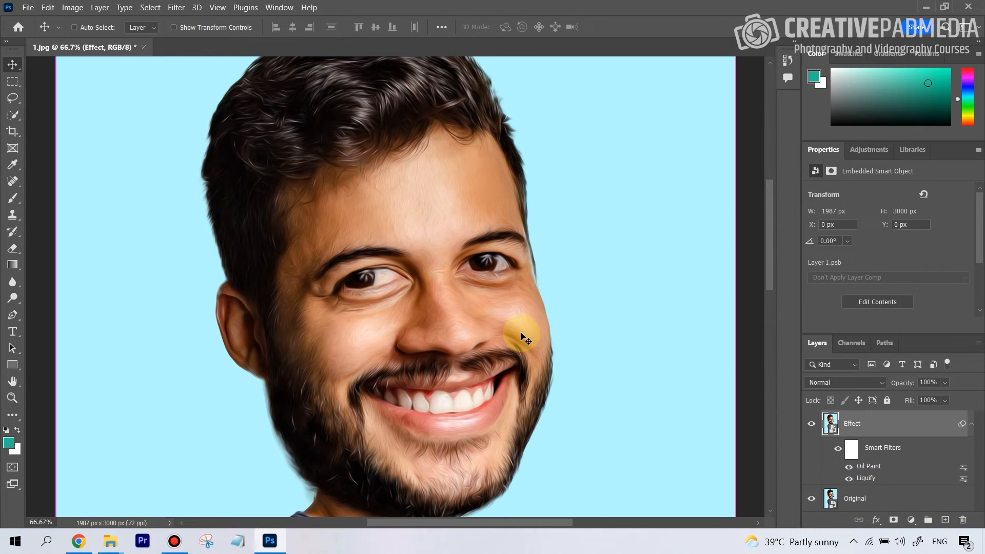
- Open the Surface Blur filter for the Effect layer and preview it on the cheek, keeping the whole face uncovered
key(ctrl+plus)
key(ctrl+plus)
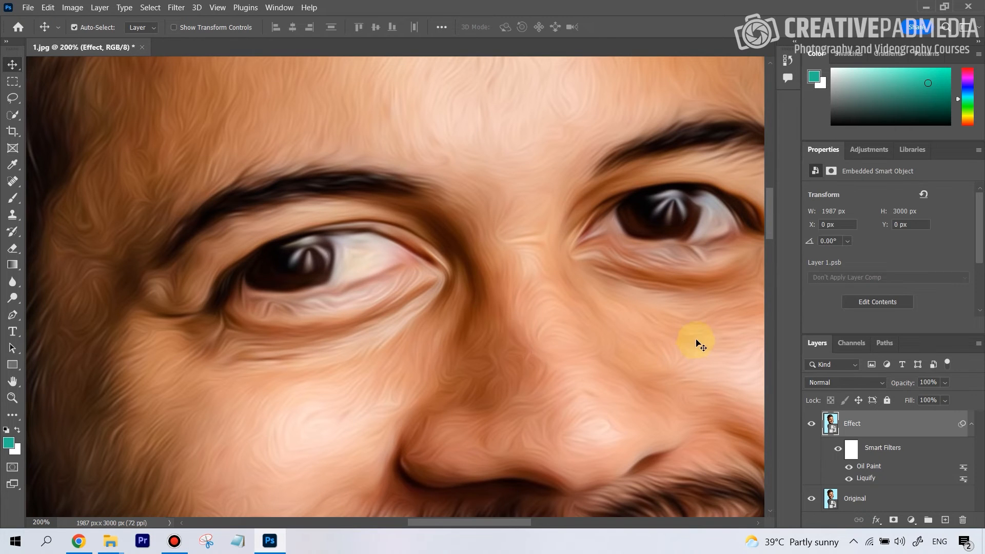
key(ctrl+minus)
key(ctrl+minus)
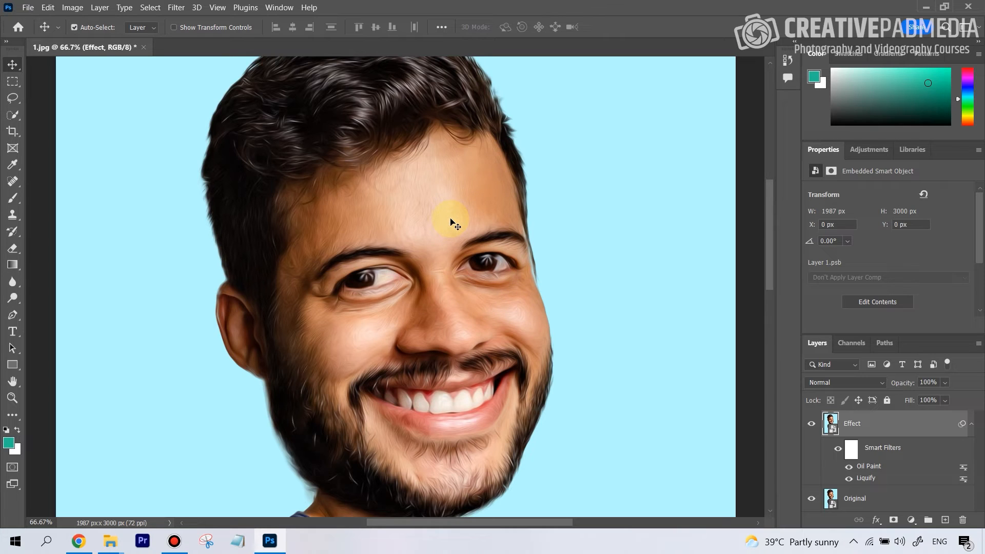
click(176, 8)
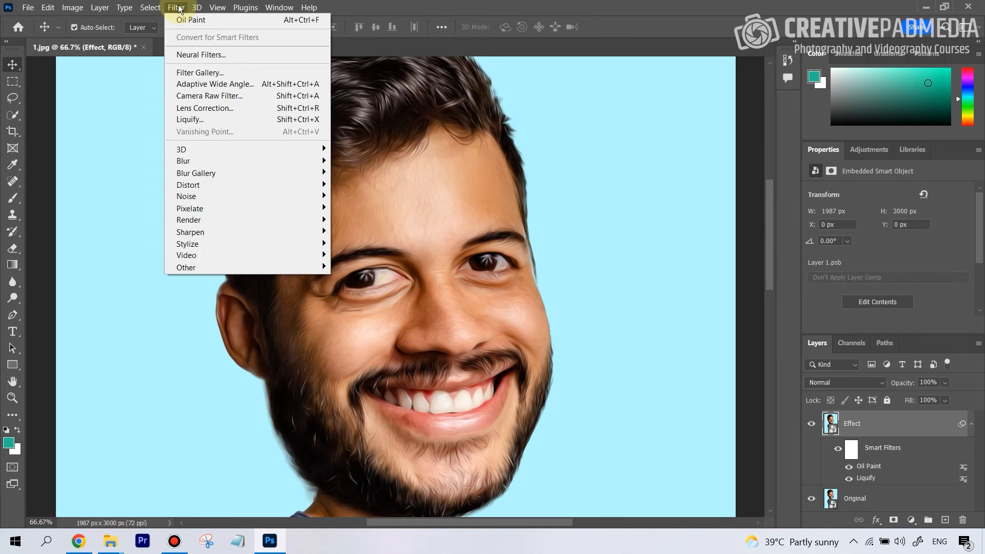
mouse_move(225, 159)
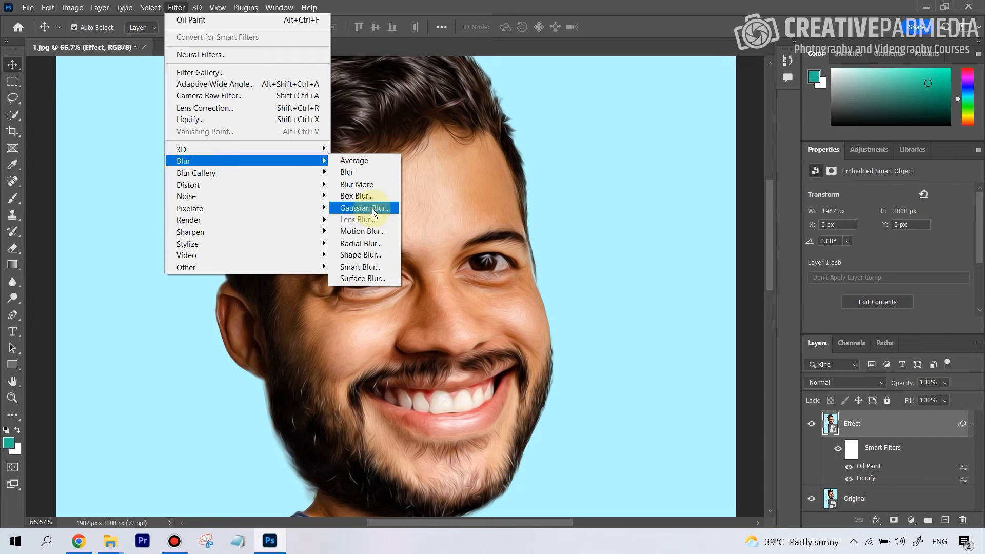
click(362, 278)
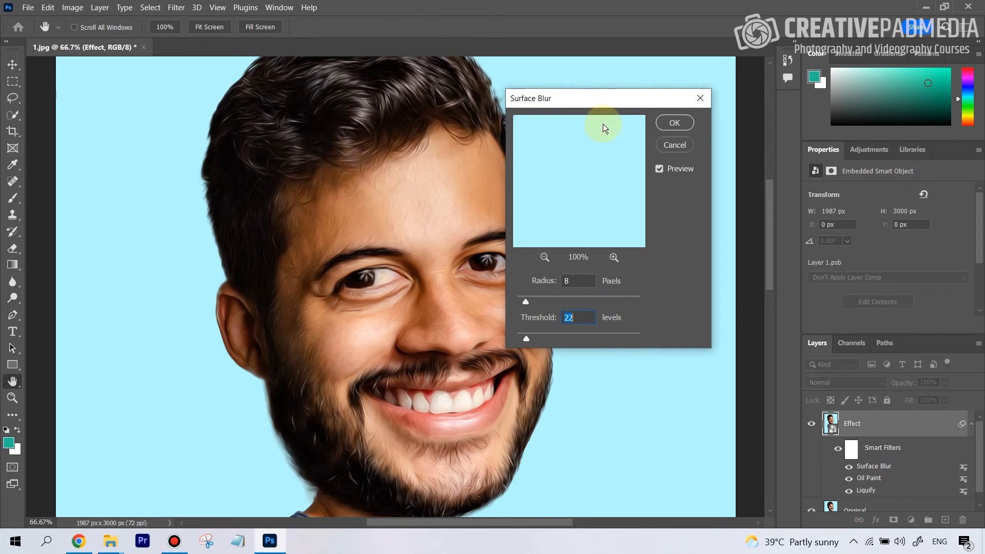
drag(596, 99, 677, 134)
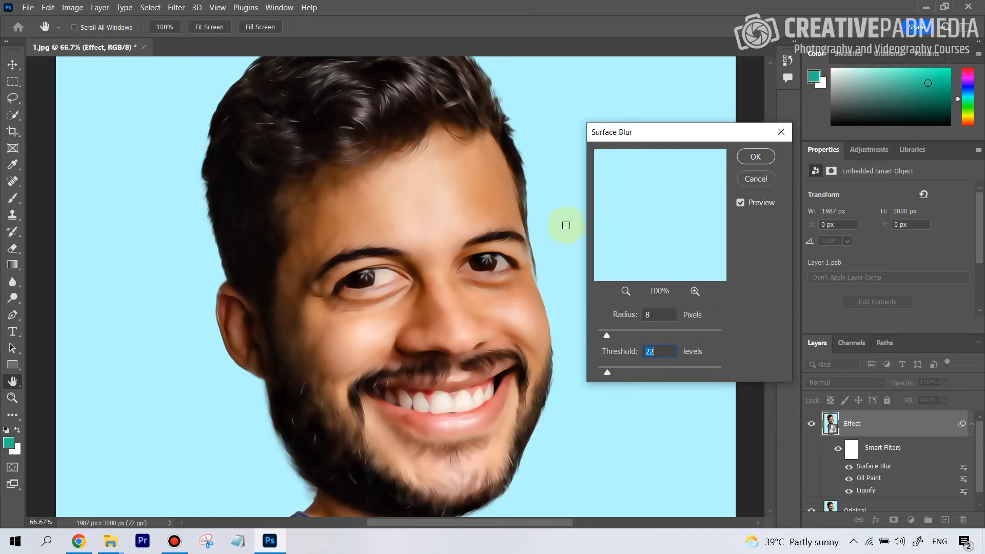
click(515, 314)
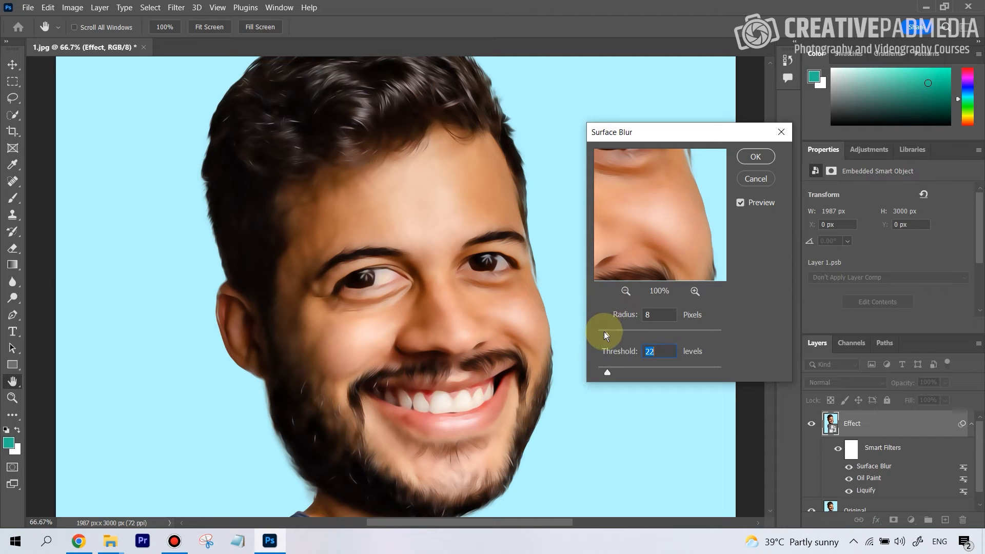
- Set Surface Blur's Radius to 5 pixels and apply the filter
drag(605, 333, 596, 334)
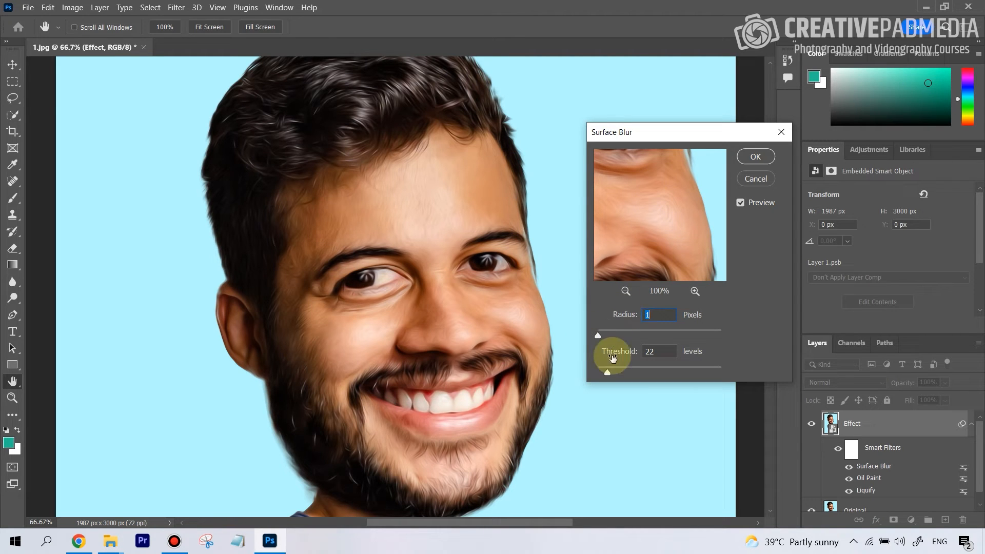
drag(604, 336, 603, 335)
click(660, 192)
drag(655, 223, 700, 232)
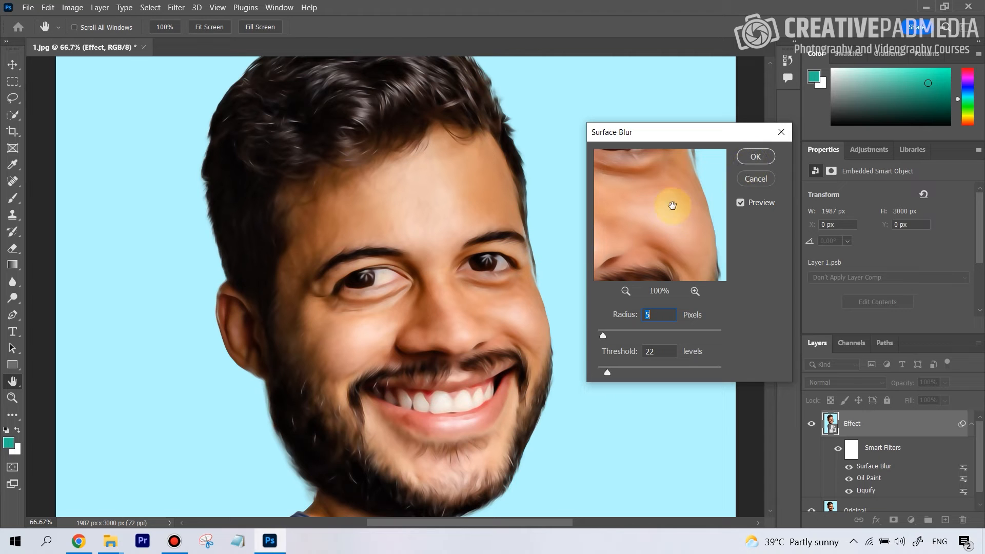
click(762, 161)
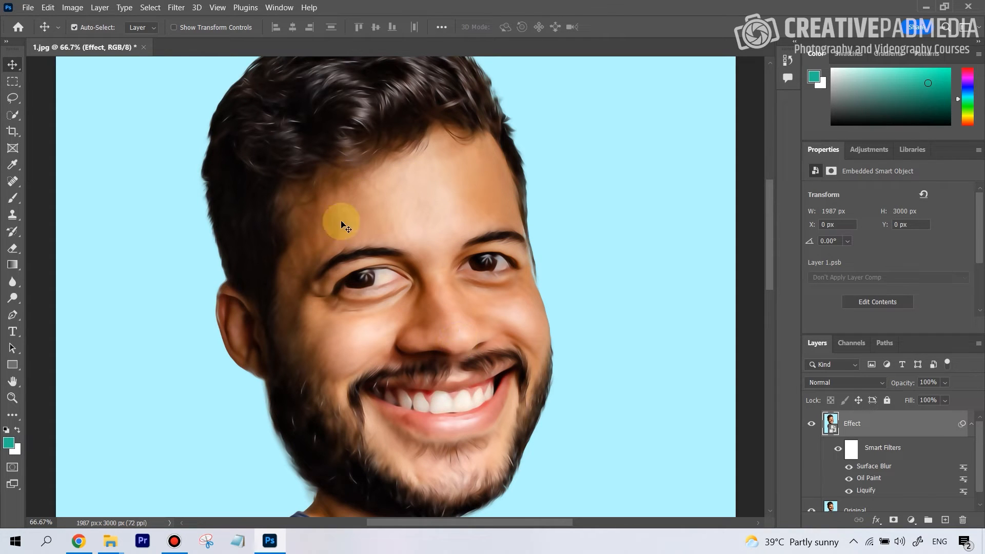
- Toggle the Effect layer's visibility to compare the painted, blurred face with the original
click(811, 425)
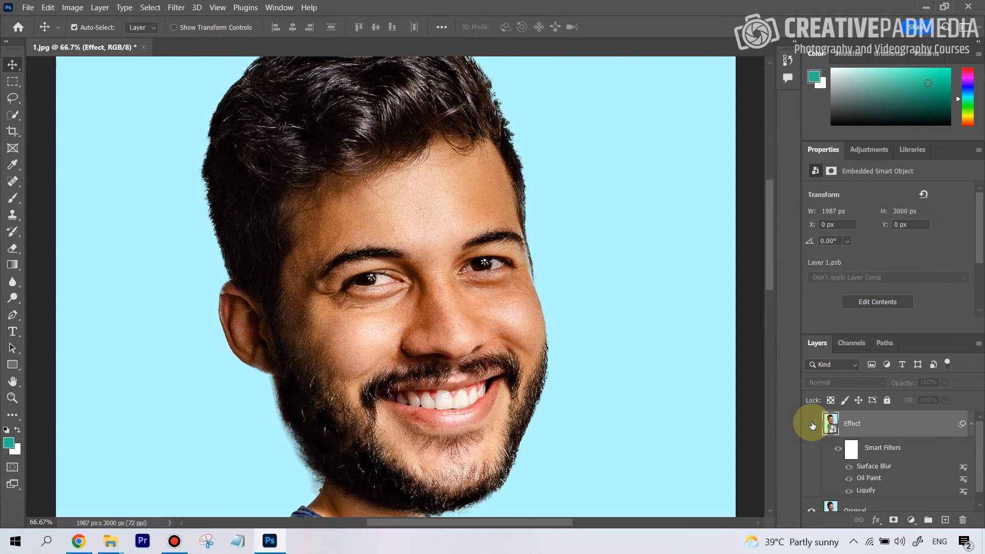
click(811, 425)
click(812, 425)
click(811, 425)
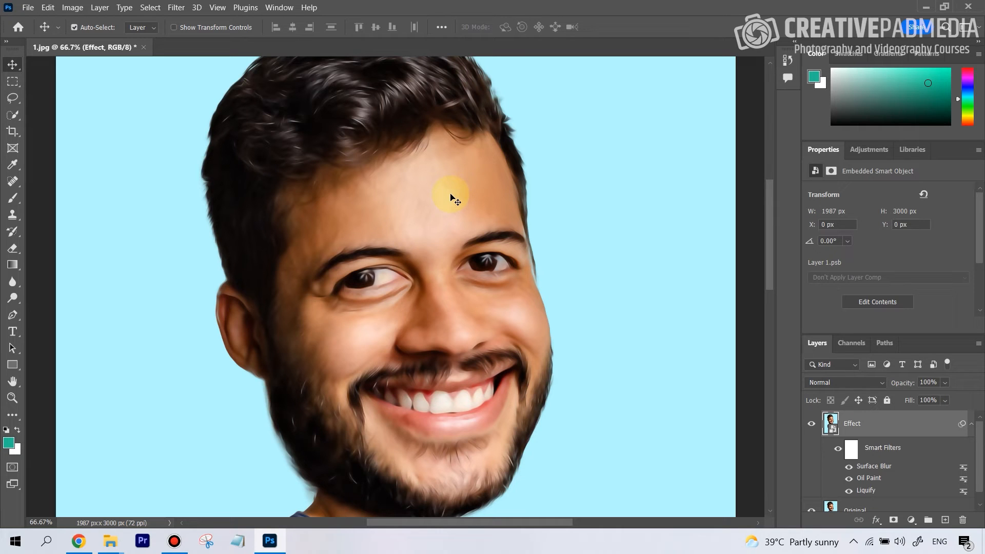
- Reopen the Surface Blur settings and cancel them, then try lower opacities in its blending options before restoring 100%
double_click(874, 466)
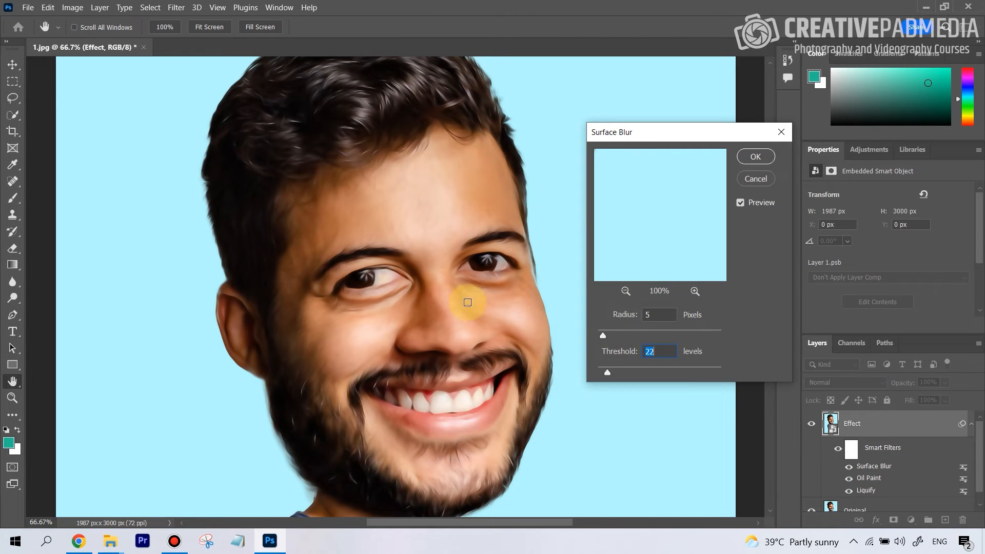
click(752, 179)
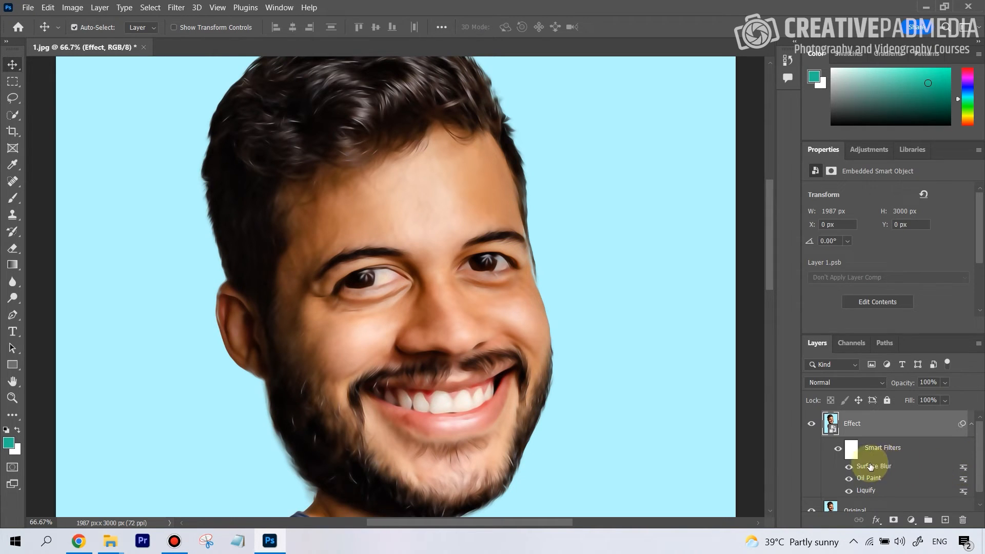
double_click(963, 469)
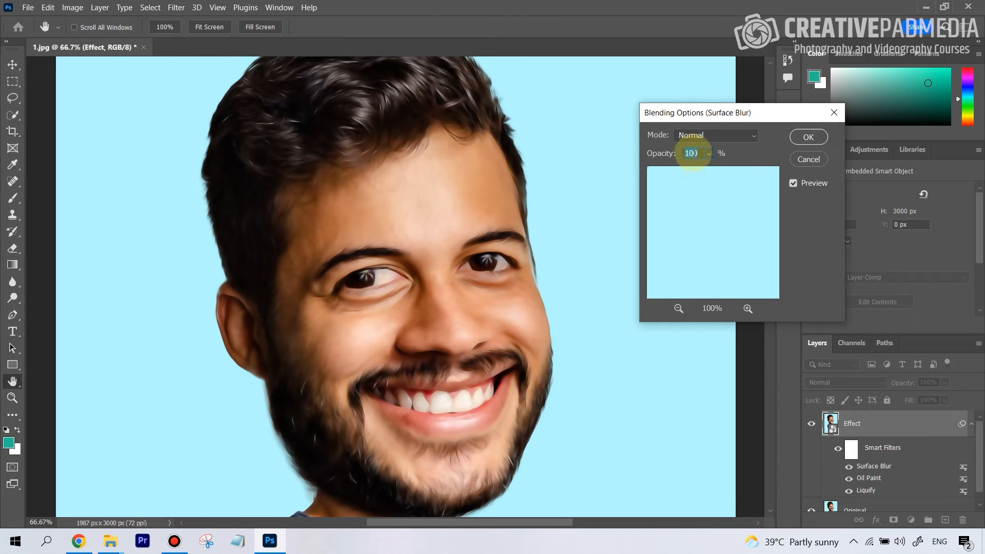
click(708, 154)
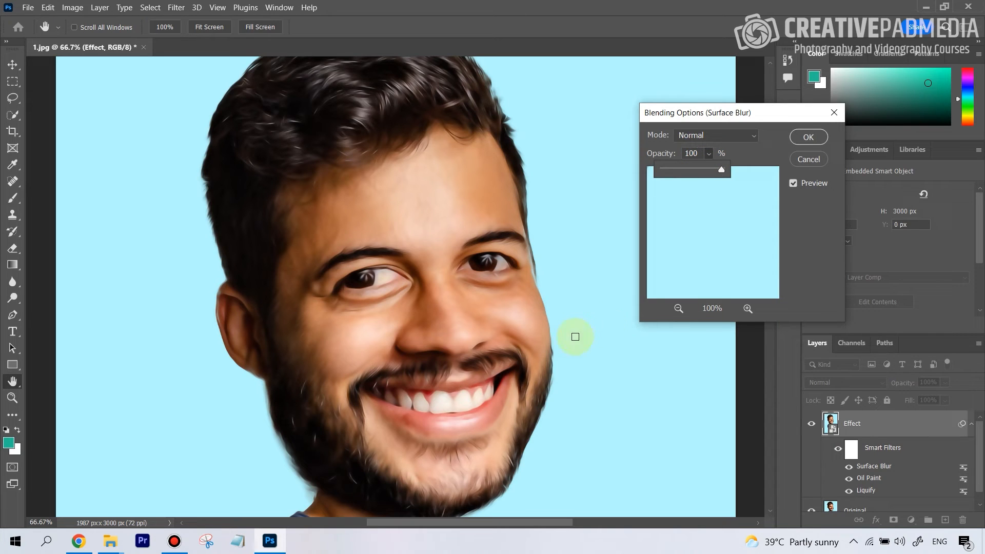
drag(721, 169, 703, 169)
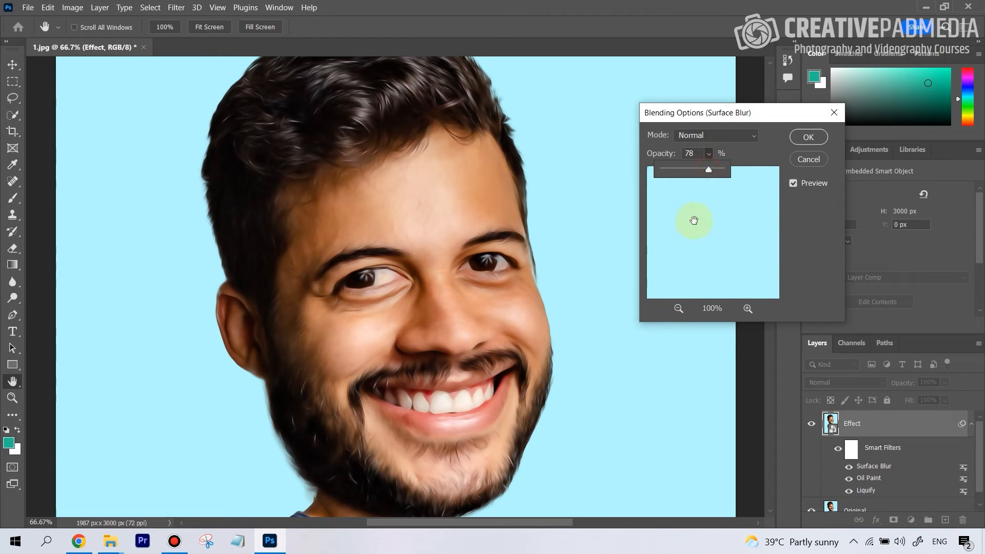
click(694, 170)
drag(703, 170, 663, 170)
drag(723, 168, 743, 165)
click(813, 141)
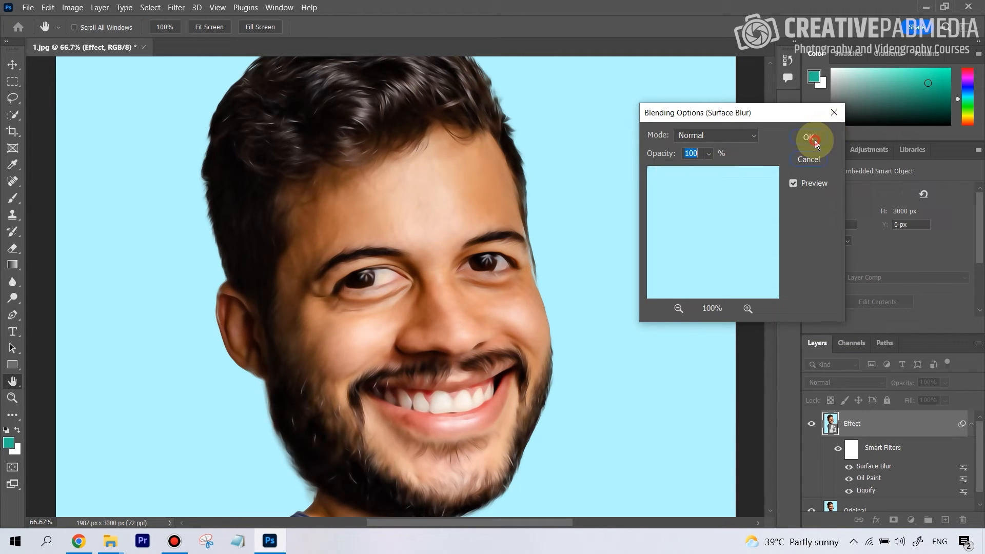
click(813, 141)
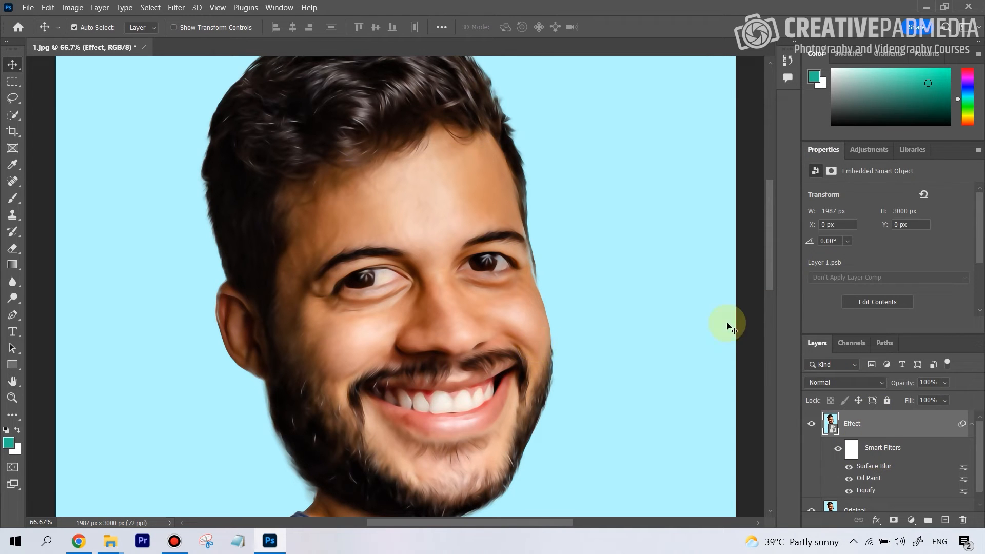
- Open the Filter Gallery for the Effect layer and select its Poster Edges effect, previewing the whole face at 66.7%
click(168, 11)
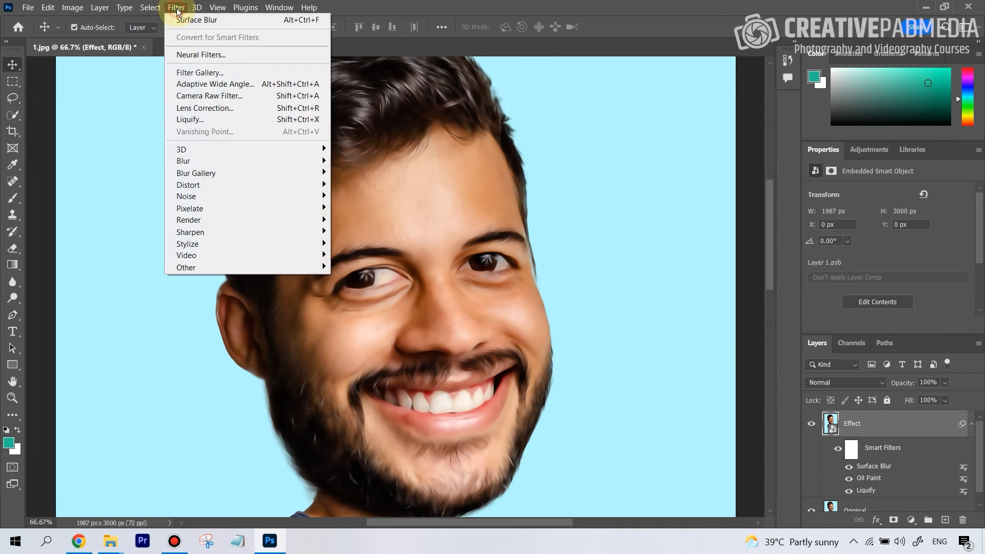
click(227, 75)
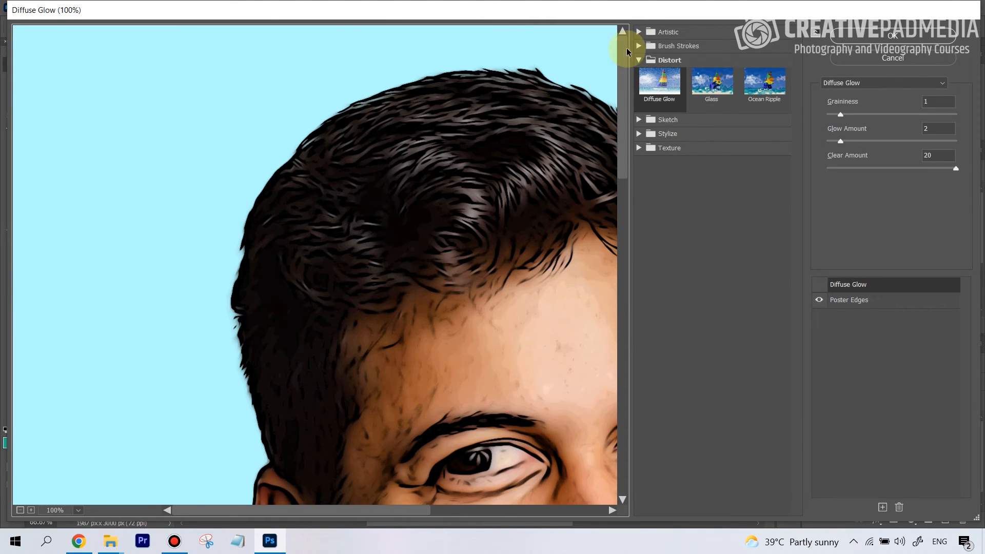
click(638, 34)
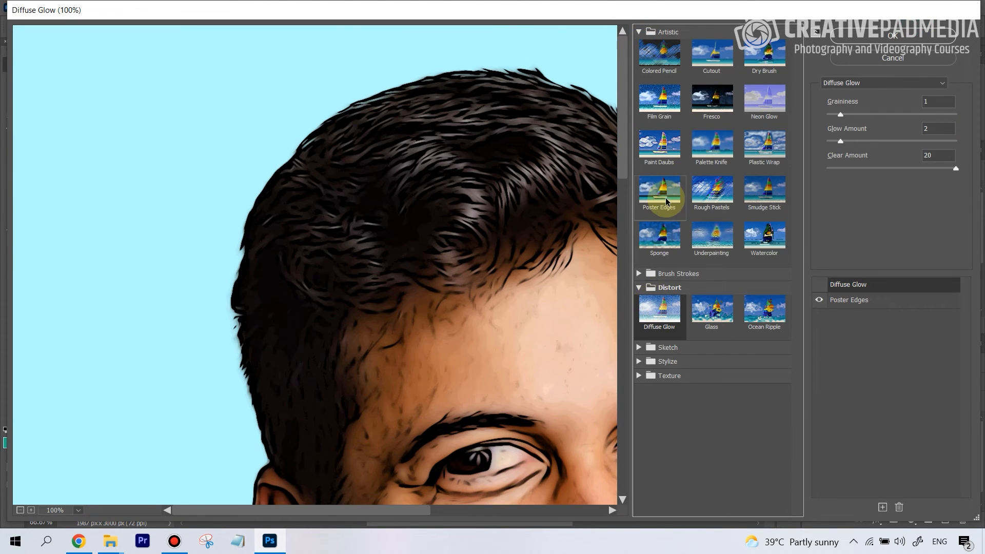
click(856, 306)
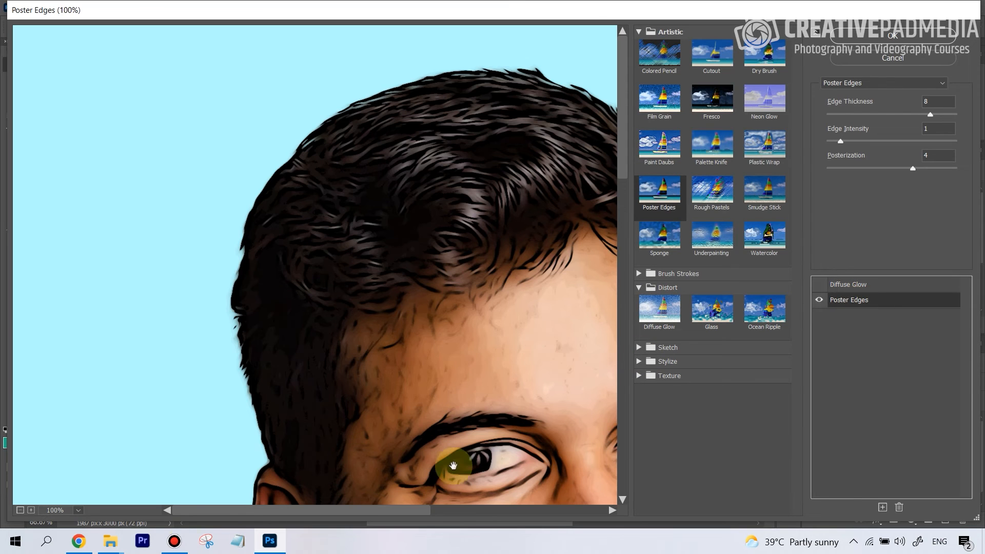
click(20, 510)
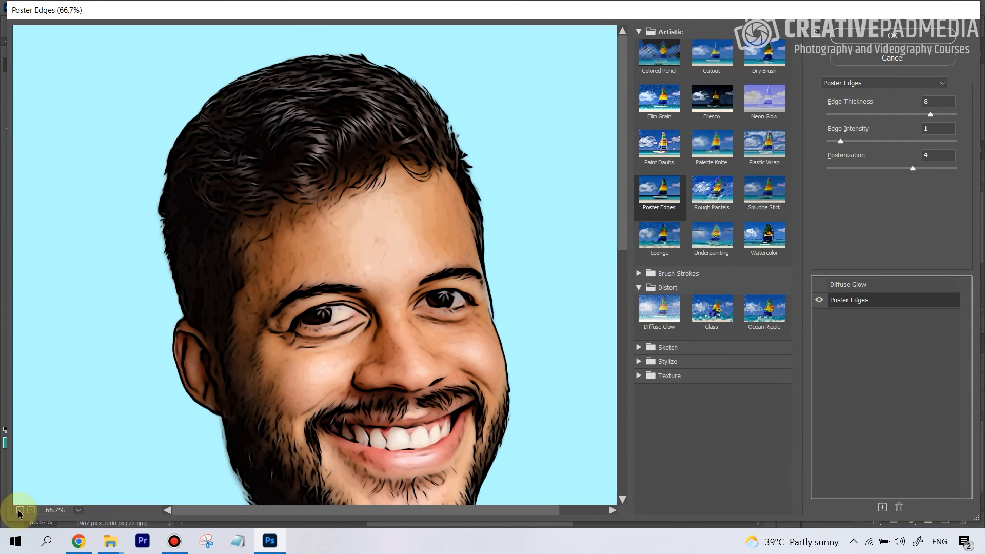
drag(623, 215, 620, 244)
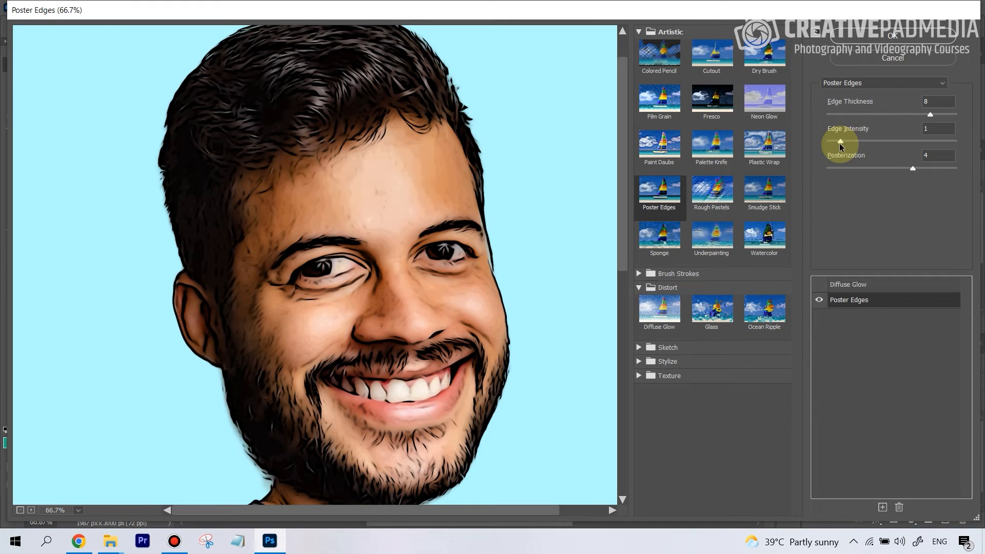
- Test the Poster Edges settings from zero up, settling on Edge Thickness 6, Edge Intensity 1 and Posterization 4
drag(841, 141, 826, 113)
click(819, 167)
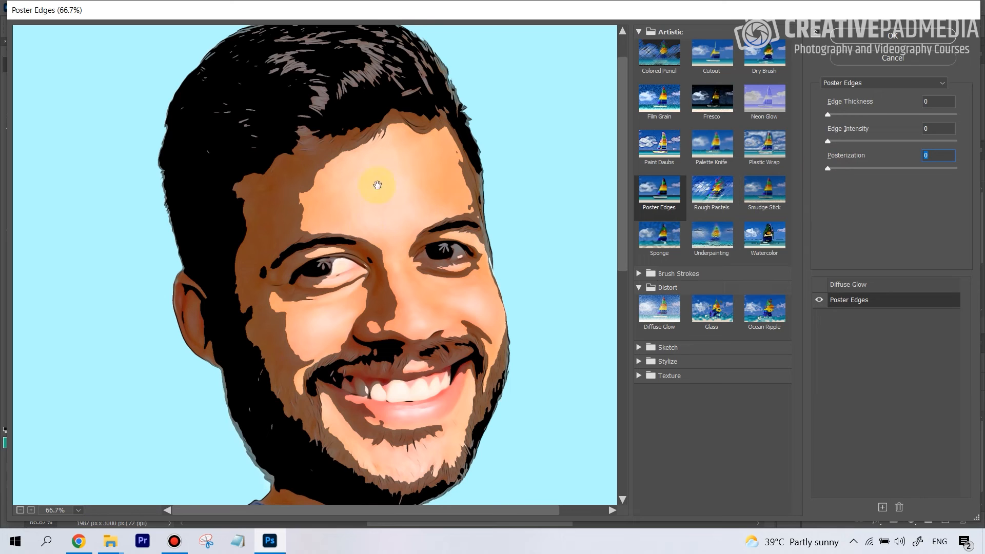
drag(865, 168, 883, 167)
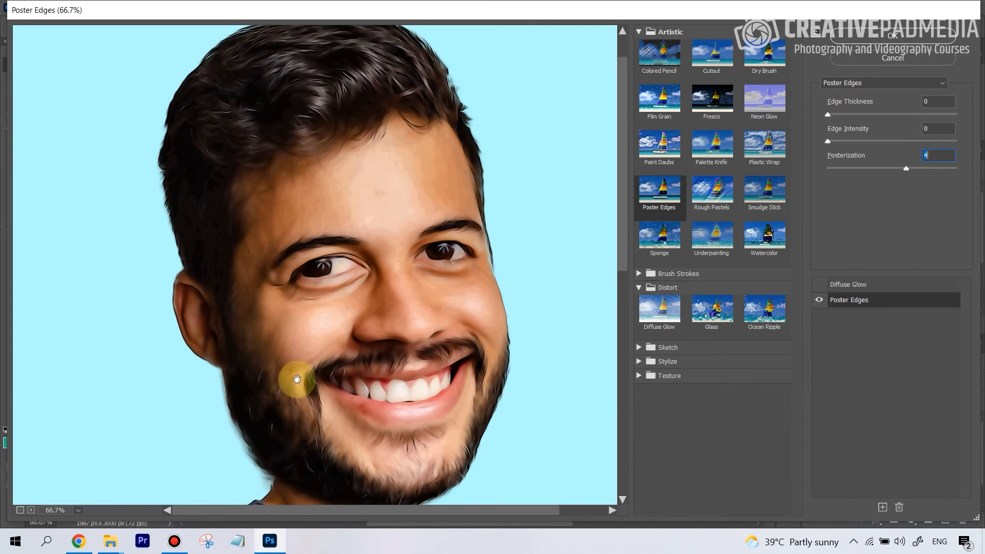
mouse_move(847, 141)
mouse_down()
mouse_move(878, 141)
mouse_move(835, 140)
mouse_up()
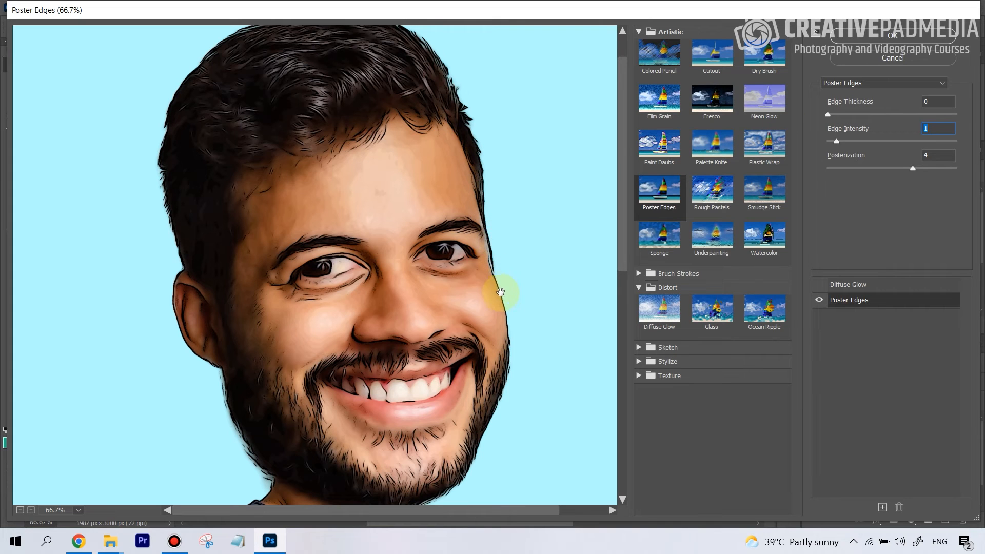
click(956, 115)
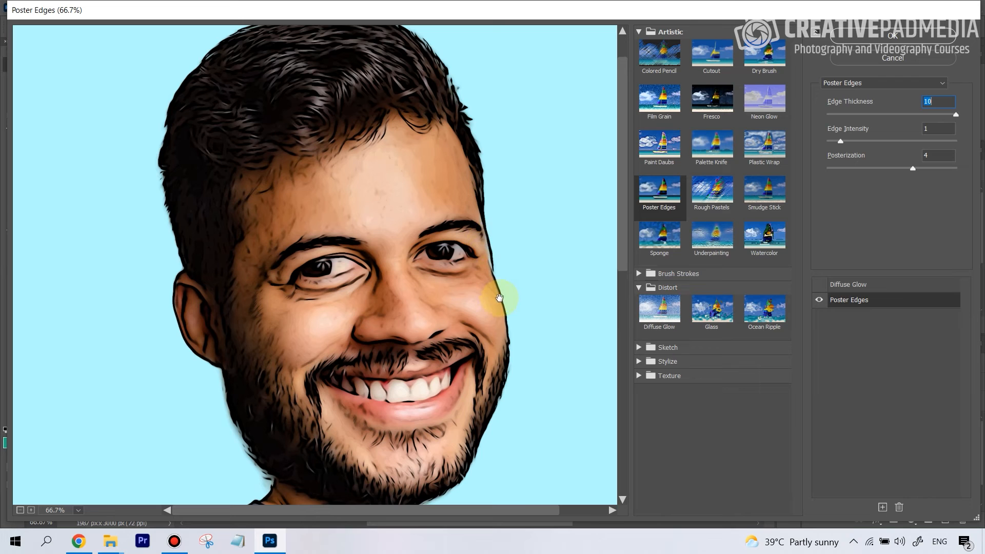
click(917, 114)
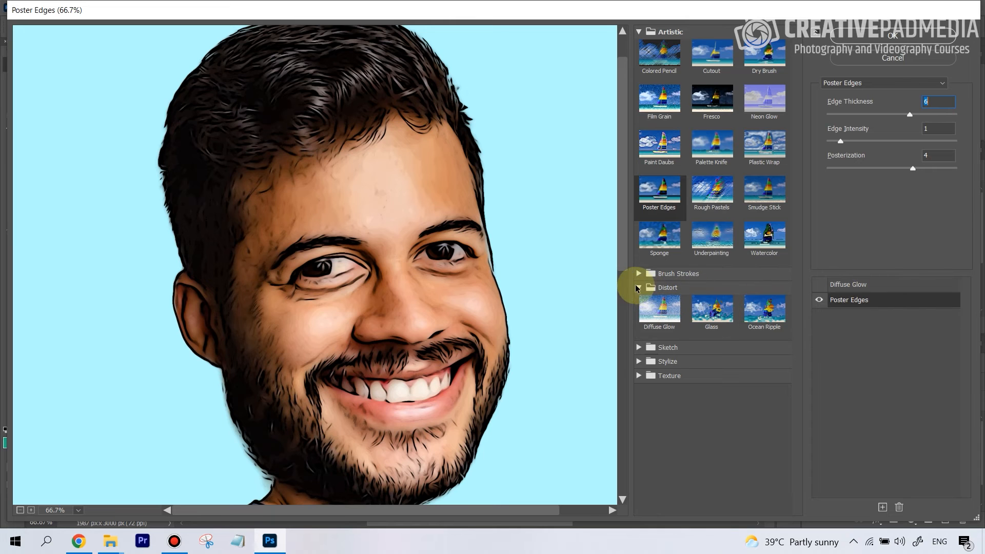
- Select the Diffuse Glow effect stacked above Poster Edges and switch it on in the preview
click(659, 287)
click(645, 288)
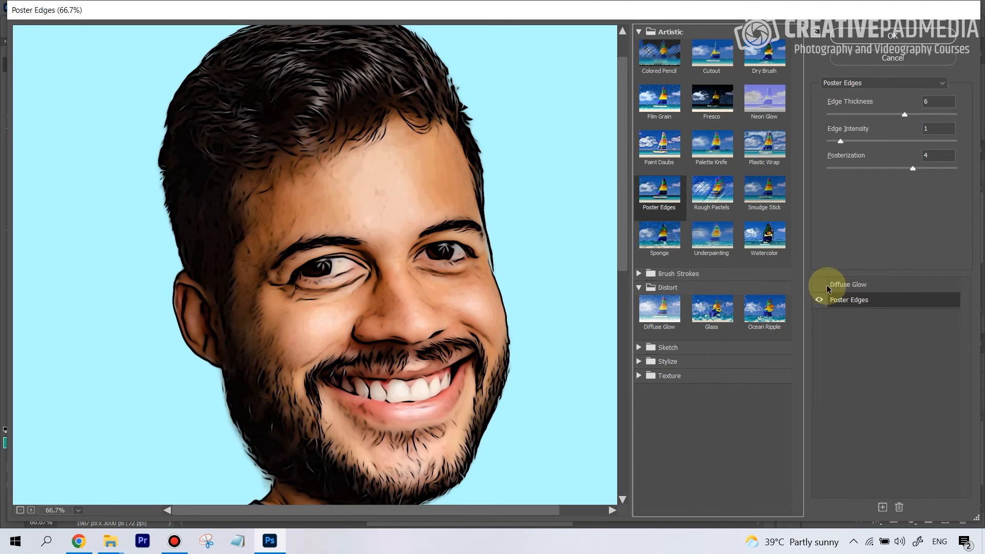
click(848, 285)
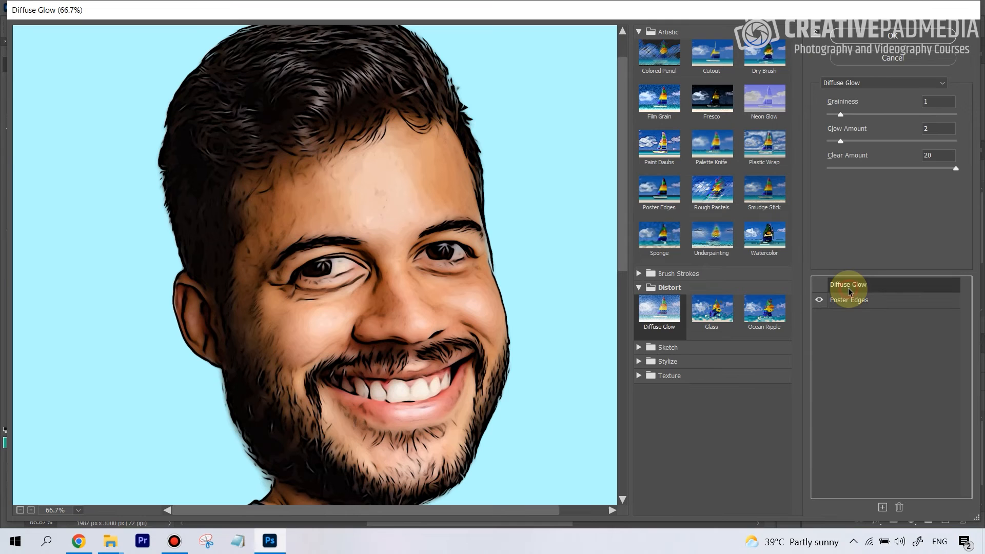
click(821, 287)
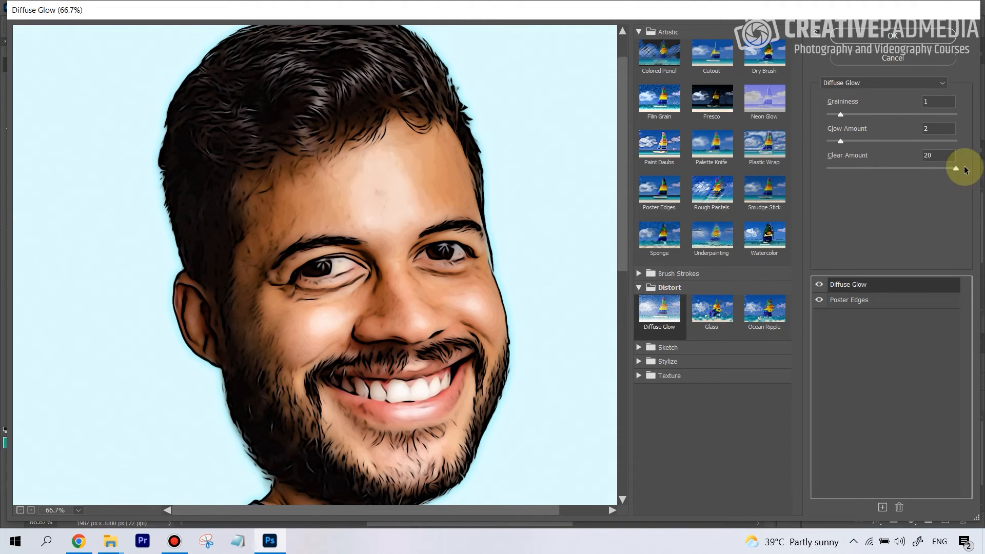
- Try Diffuse Glow with Clear Amount 4 and back at 20, then with Glow Amount 7 and 3
click(852, 168)
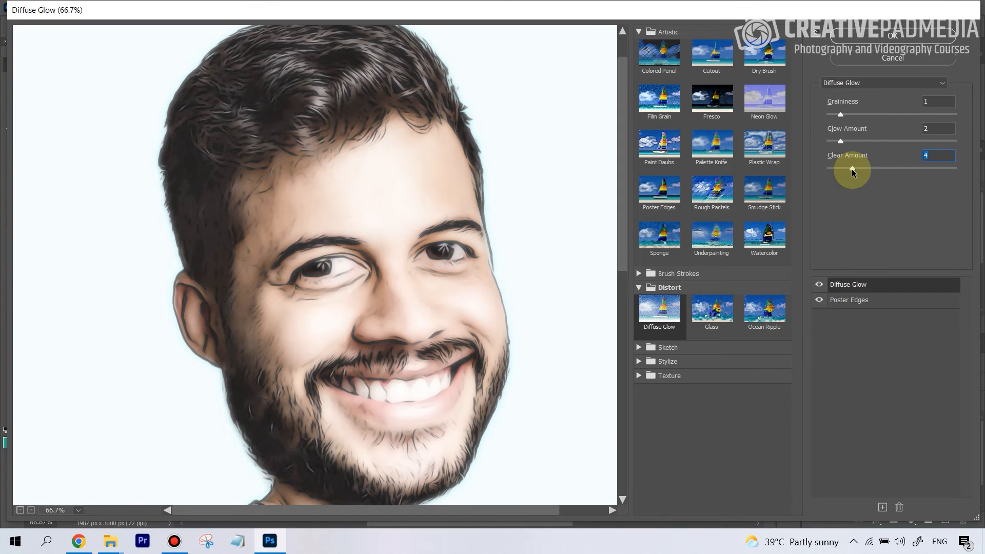
click(957, 170)
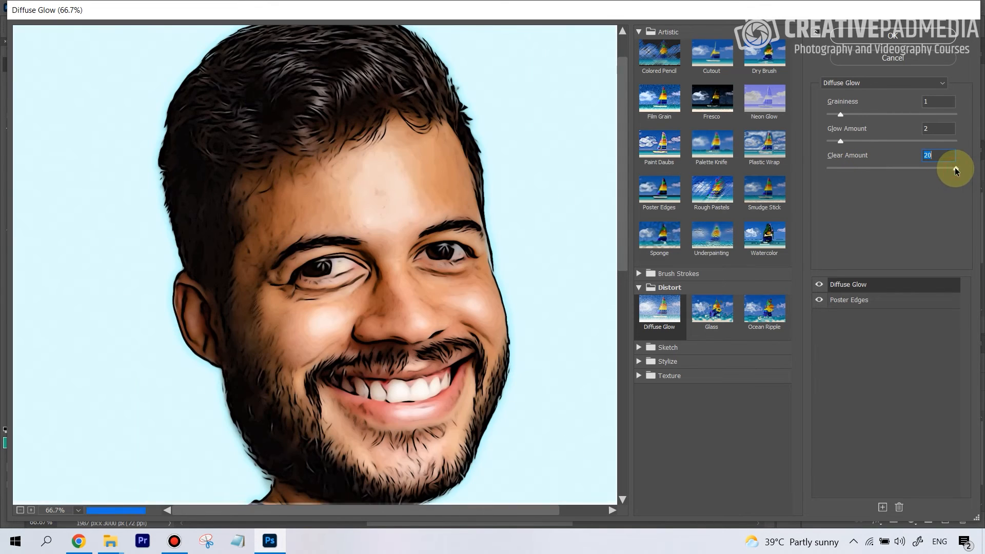
click(870, 142)
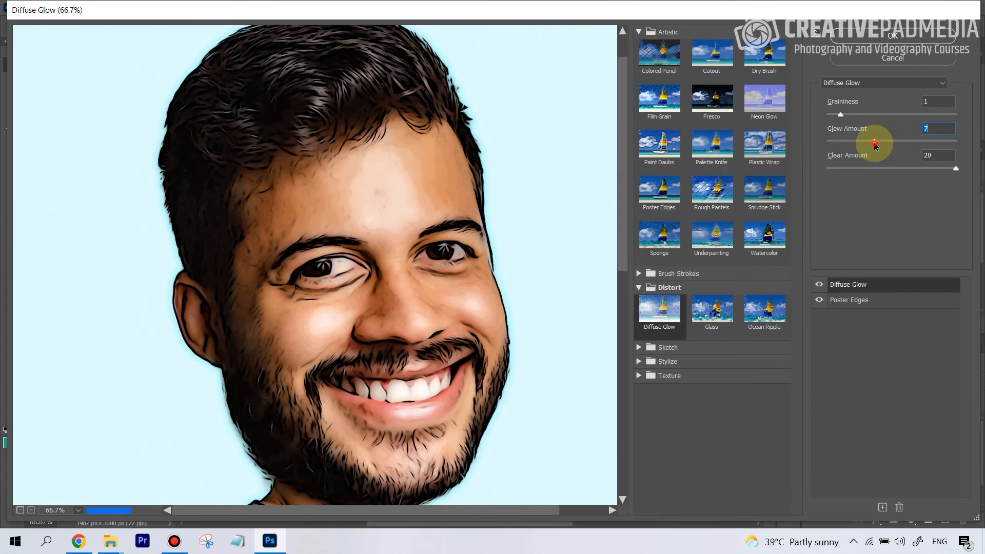
click(843, 141)
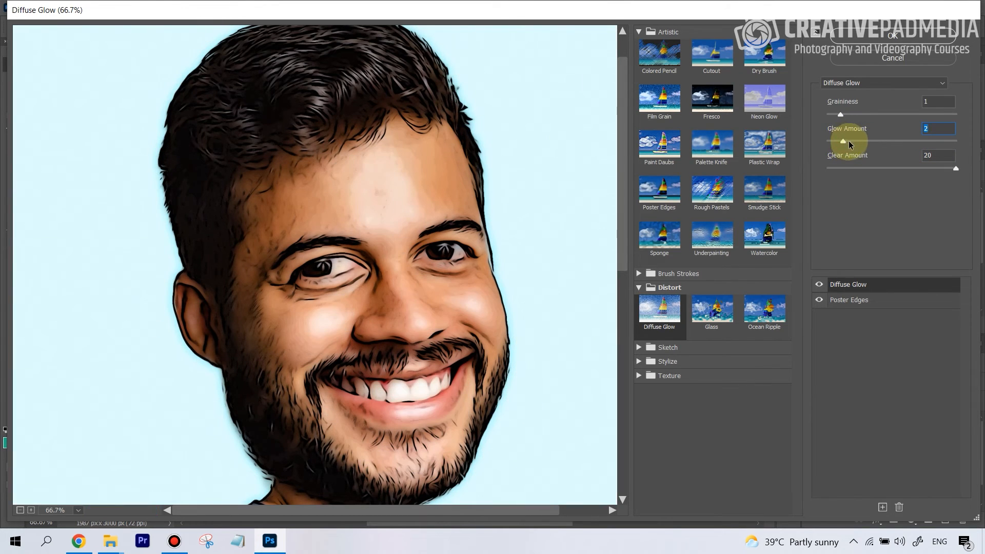
mouse_move(844, 144)
mouse_down()
mouse_move(819, 146)
mouse_move(845, 141)
mouse_up()
click(844, 141)
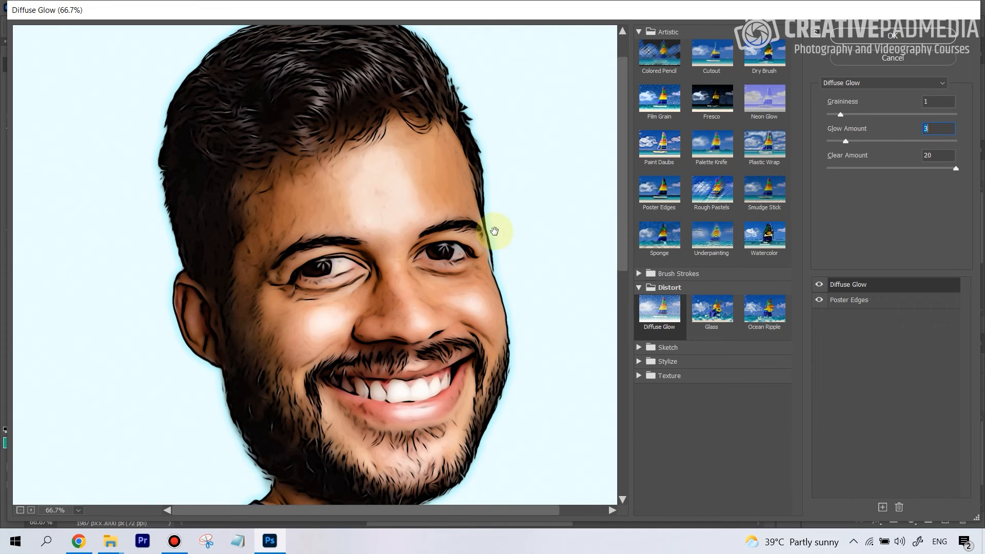
- Compare the preview with and without Diffuse Glow, leave it off, and apply the Filter Gallery with only Poster Edges
click(819, 286)
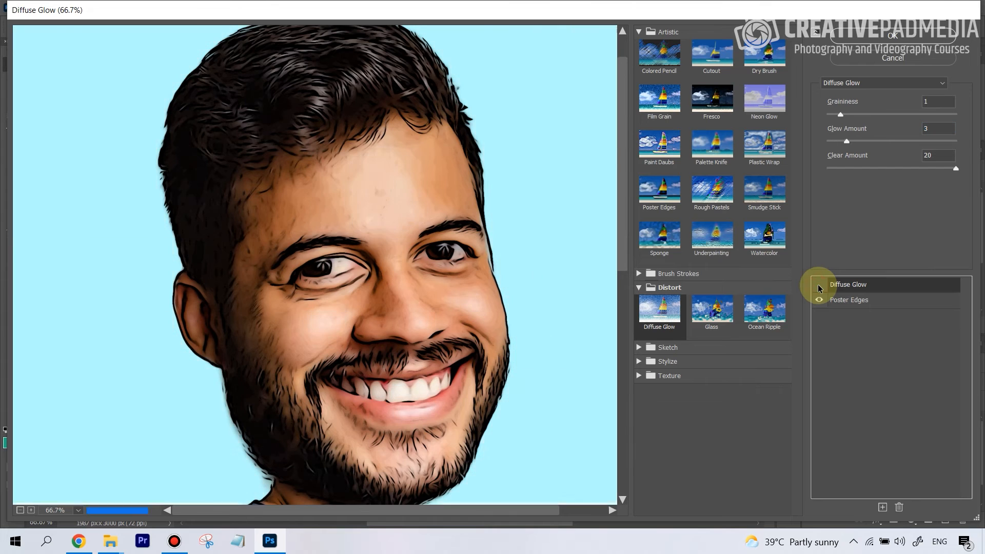
click(819, 286)
click(819, 286)
click(819, 286)
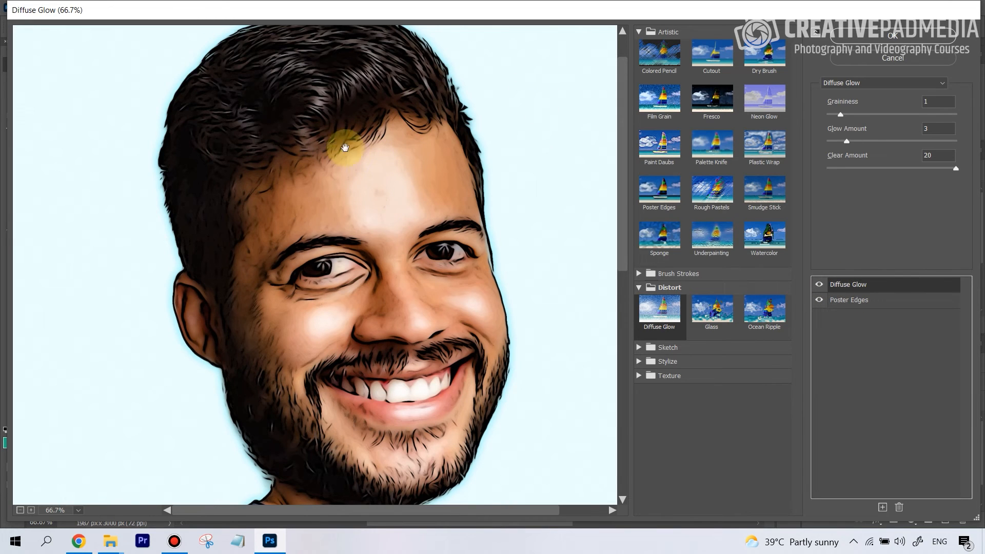
click(819, 285)
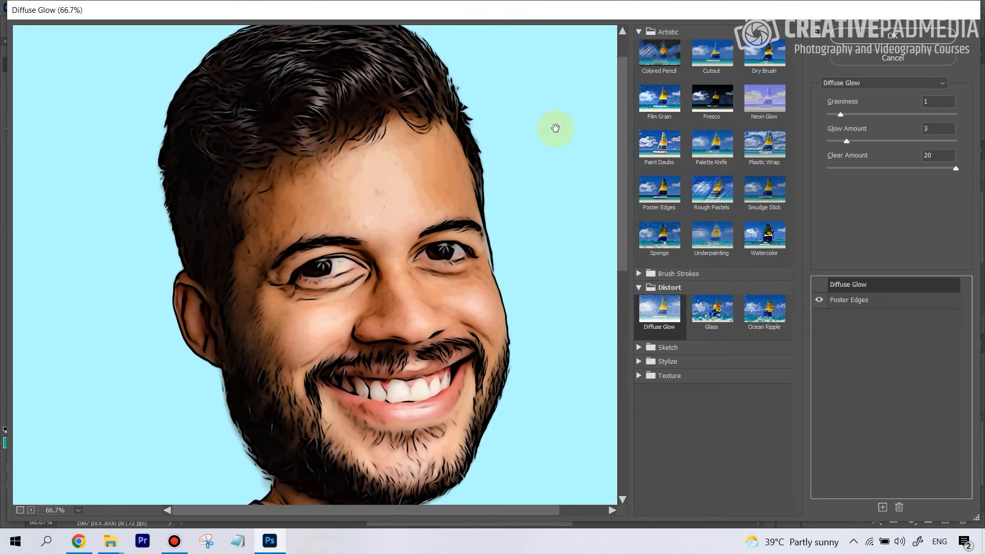
click(871, 43)
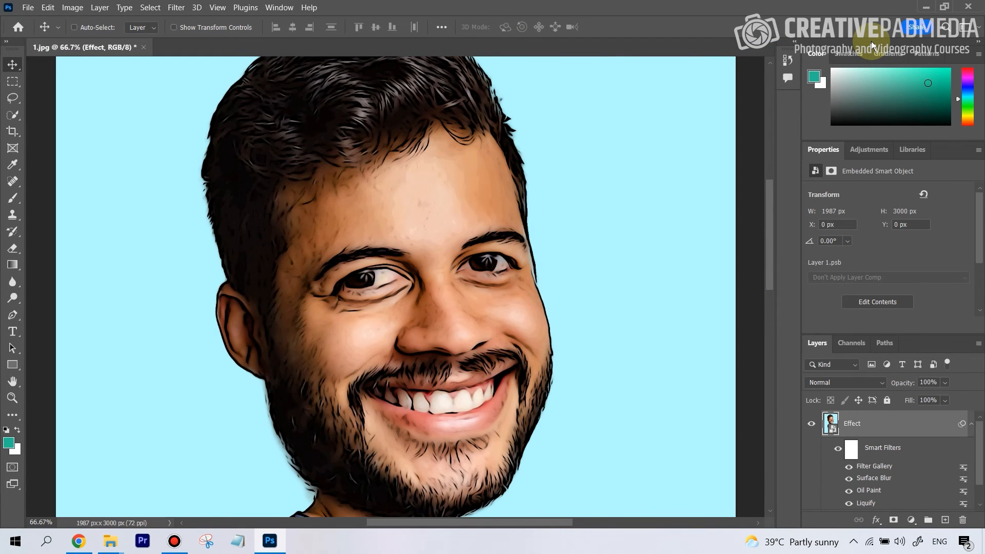
- Examine the whole caricature and its head at 50% zoom, and look through the Effect layer's list of smart filters
key(ctrl+0)
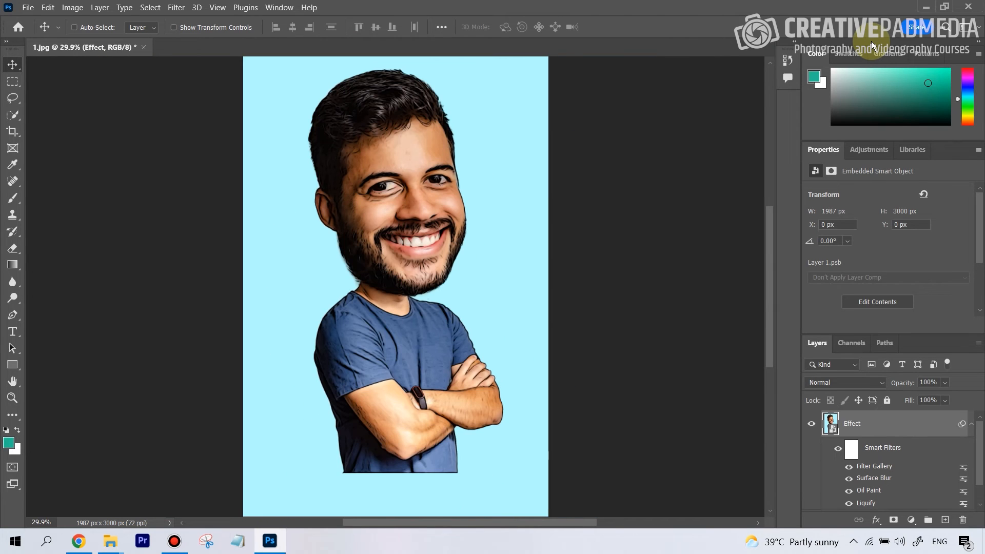
key(ctrl+plus)
key(ctrl+plus)
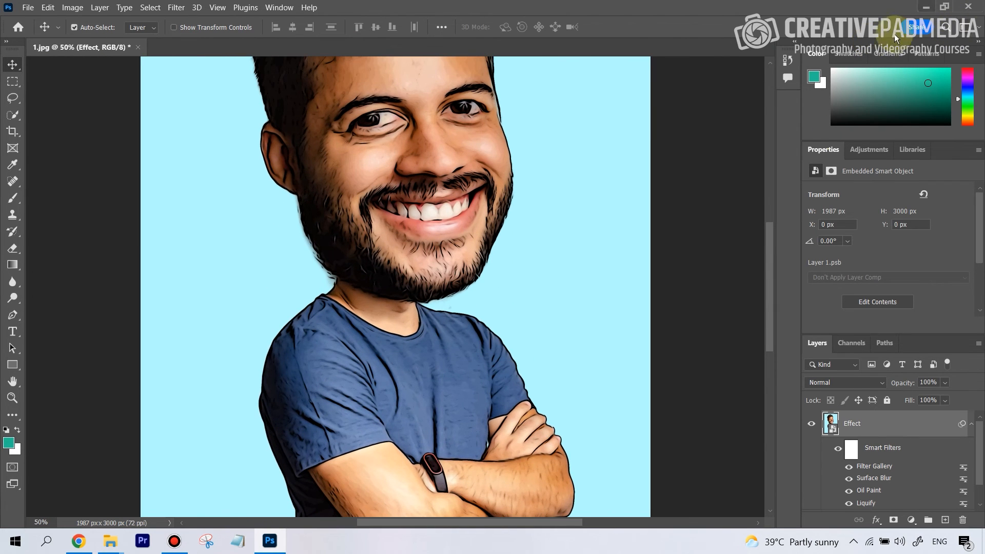
drag(770, 232, 770, 196)
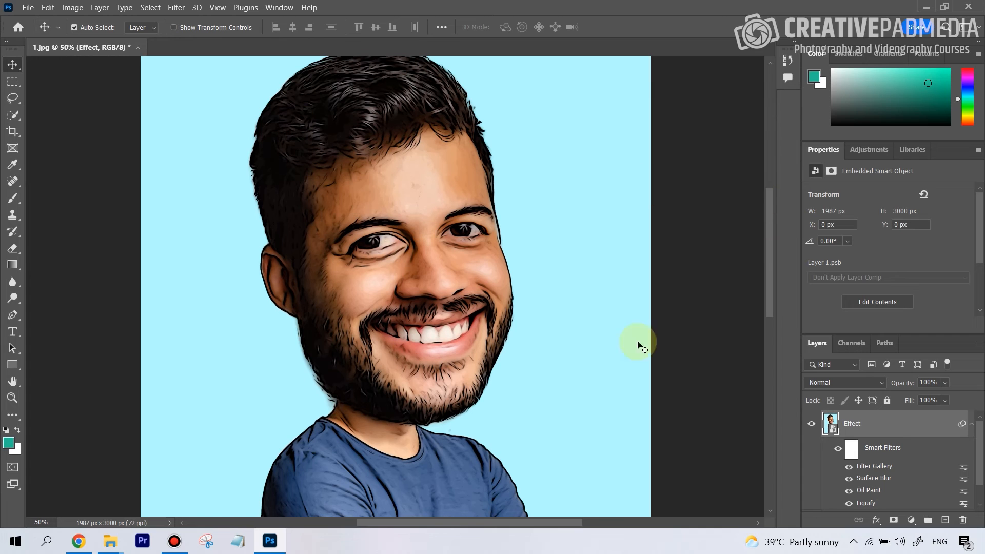
scroll(969, 451, down, 1)
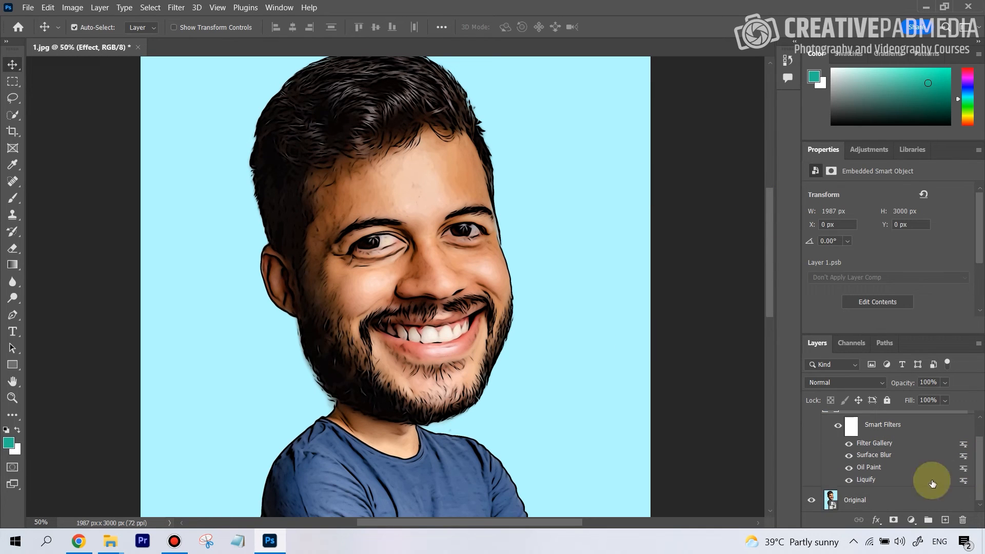
scroll(974, 465, up, 1)
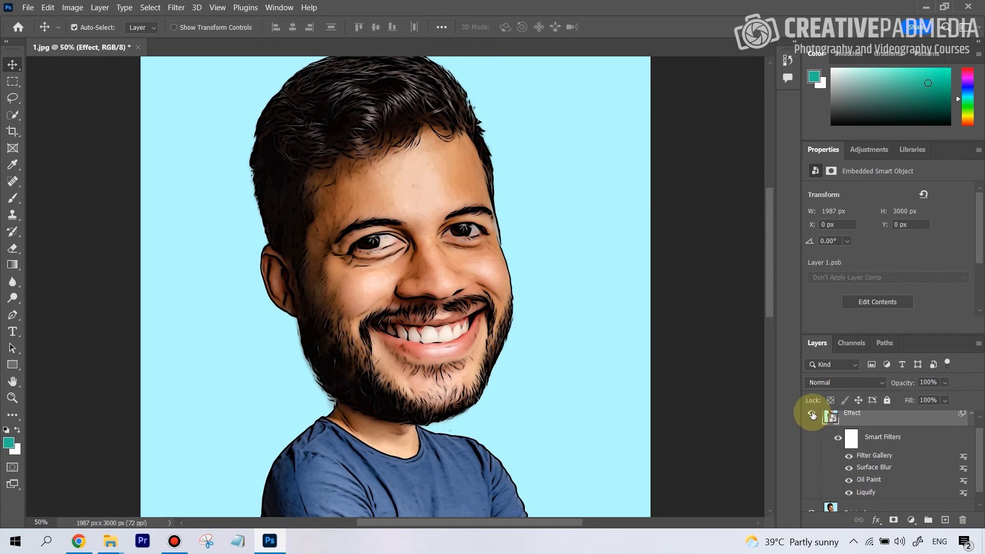
- Compare the caricature with and without the Effect layer
click(812, 415)
click(812, 416)
click(811, 415)
click(812, 415)
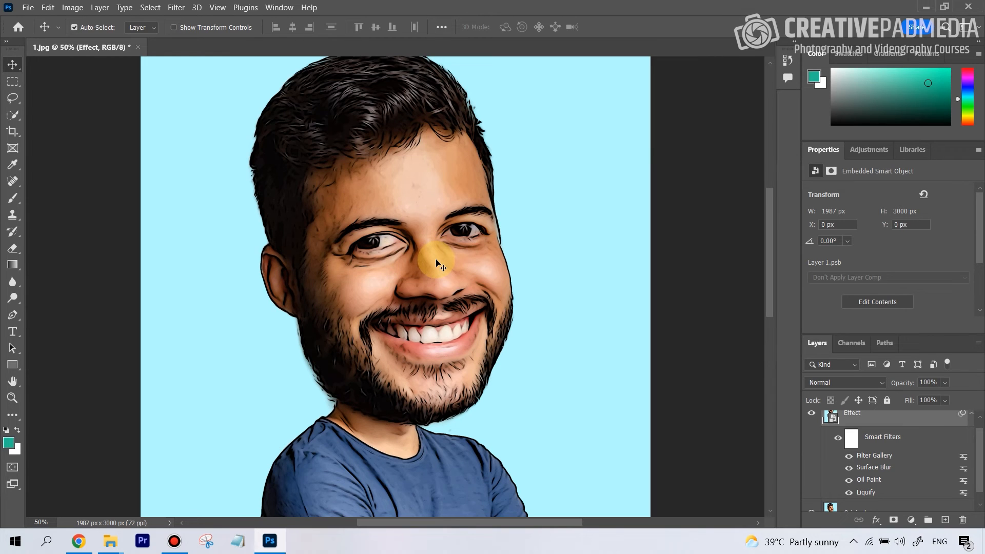
click(176, 9)
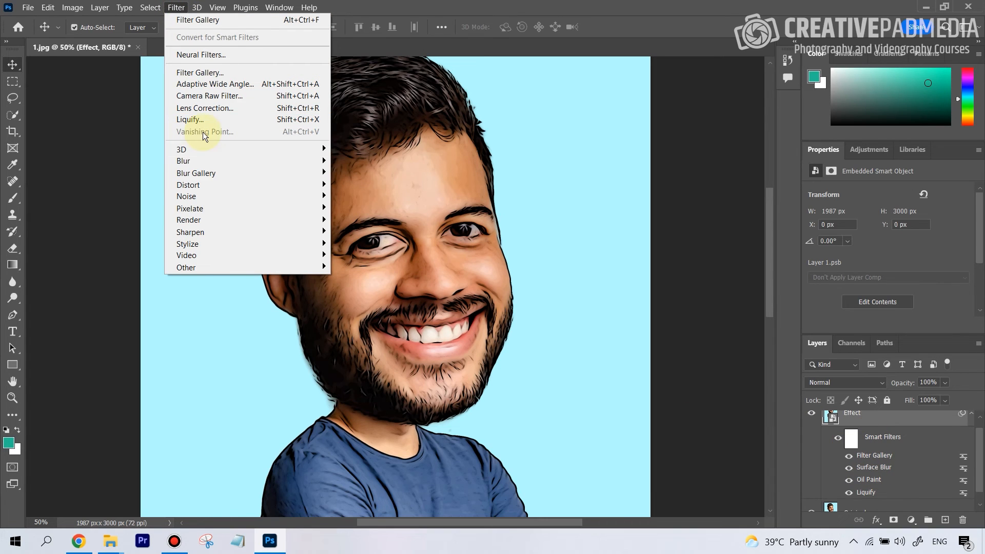
mouse_move(228, 233)
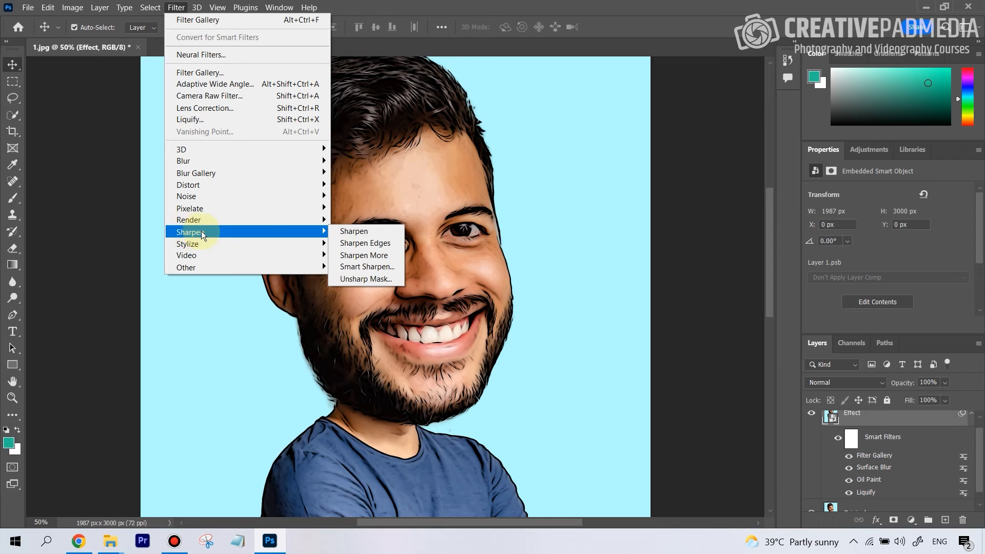
click(371, 280)
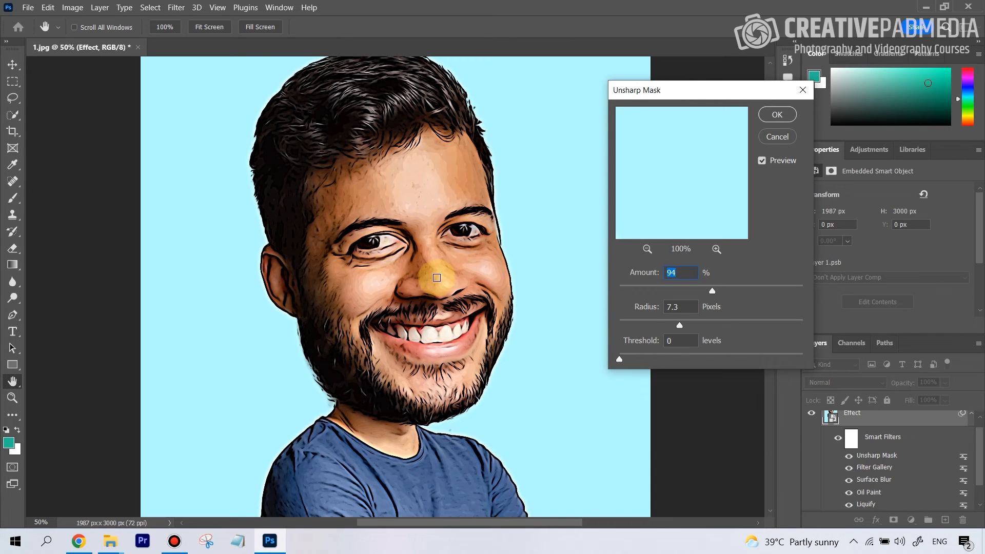
click(776, 138)
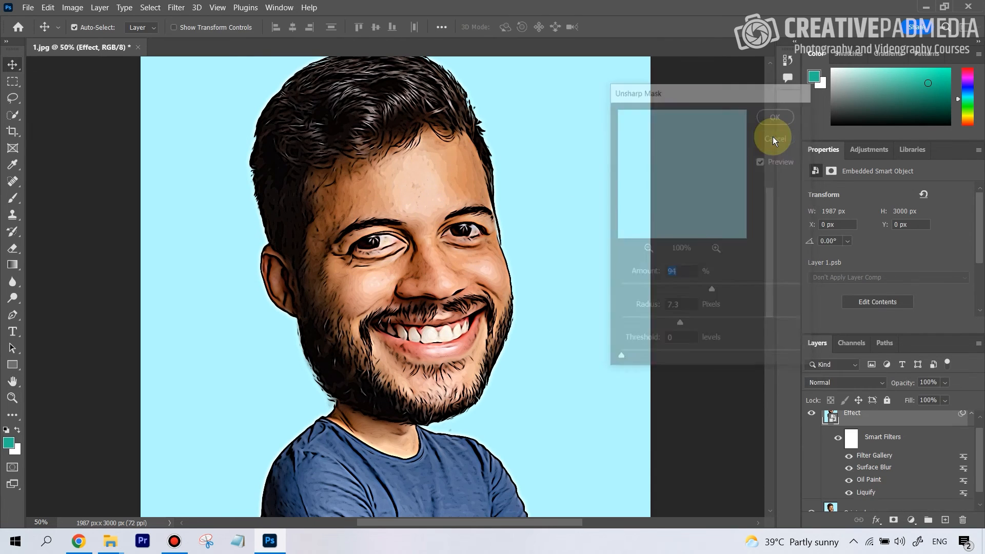
- Apply a High Pass smart filter with a radius of 3.0 pixels to the Effect layer
click(176, 9)
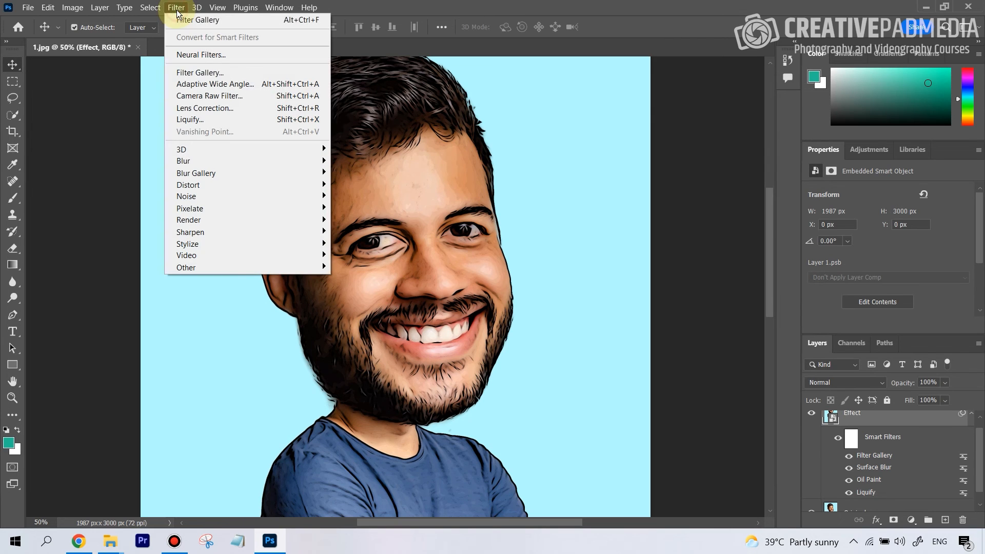
mouse_move(225, 267)
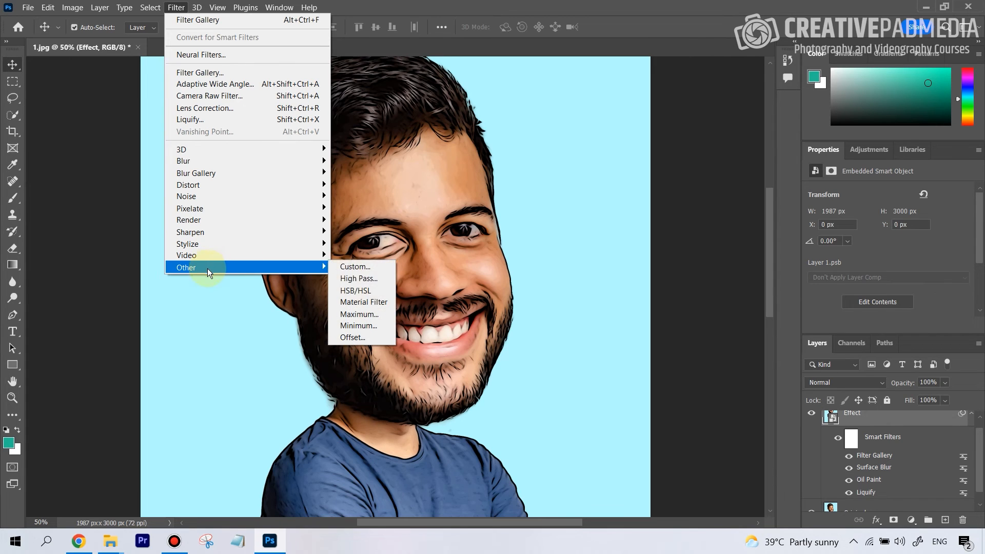
click(364, 278)
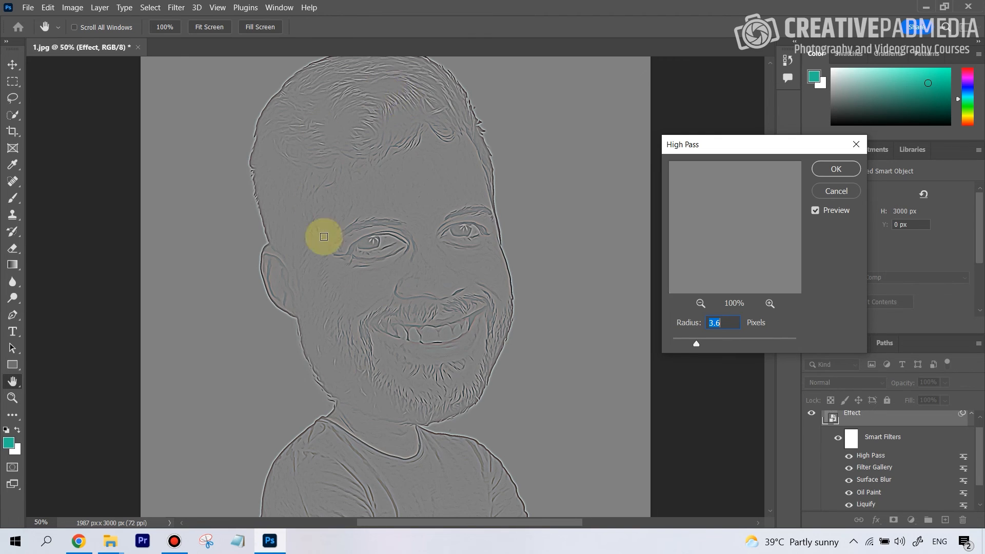
click(723, 339)
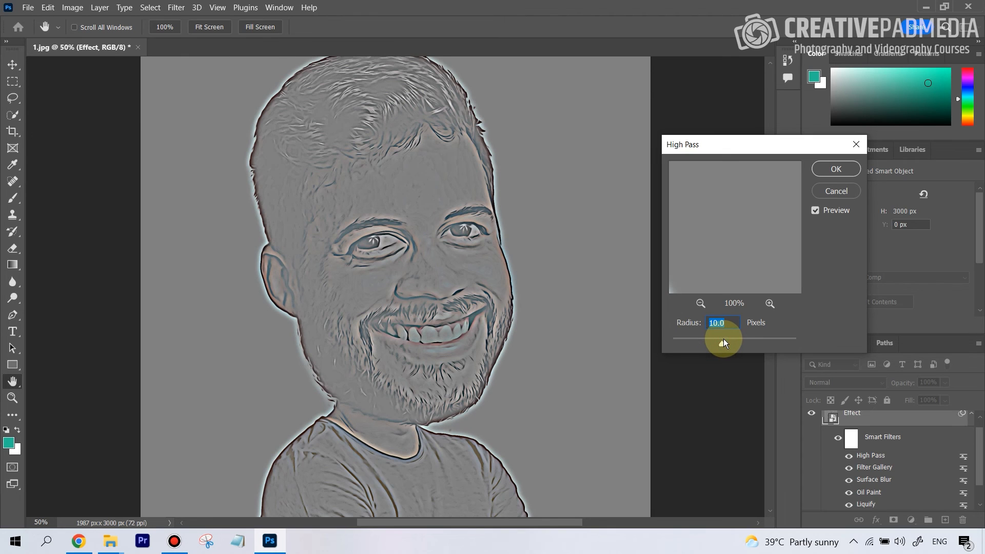
drag(724, 340, 691, 339)
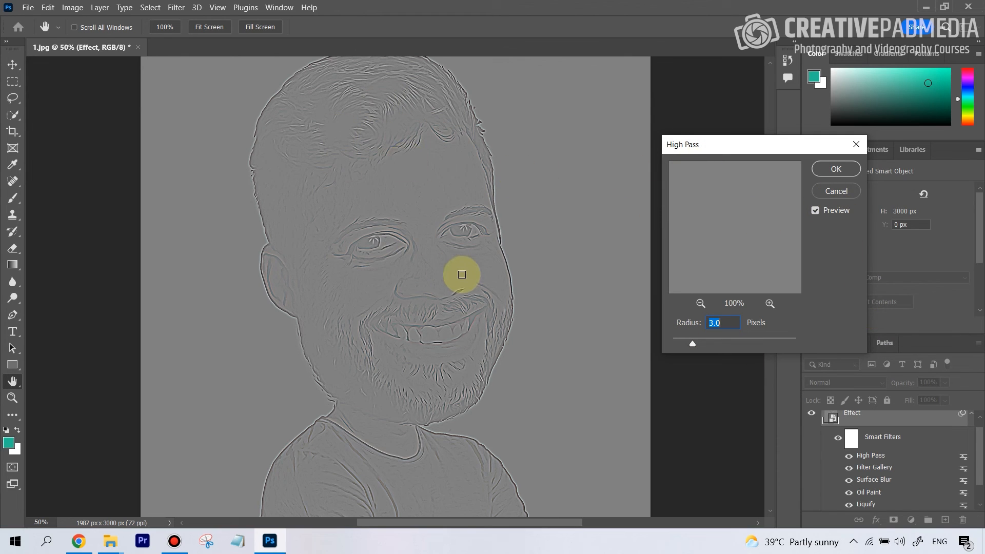
click(836, 170)
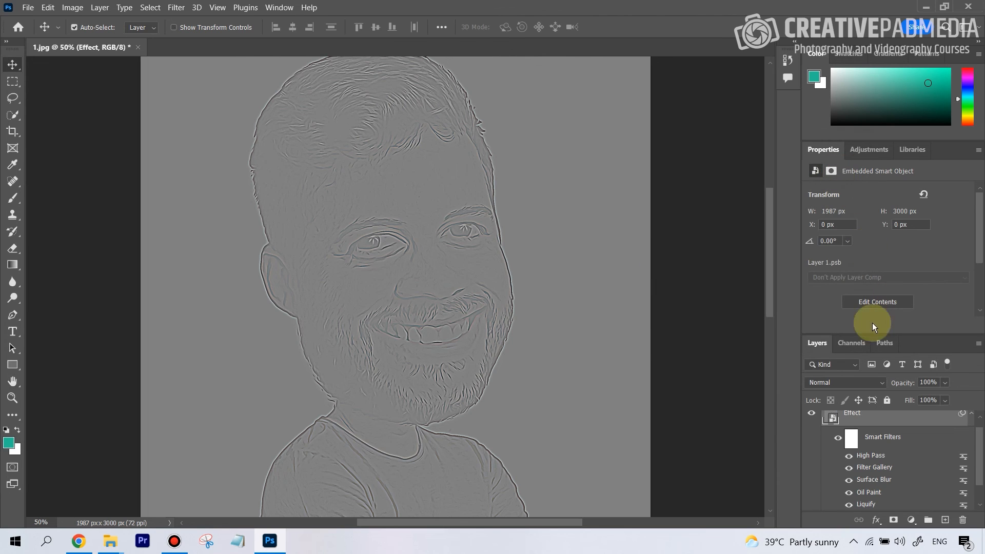
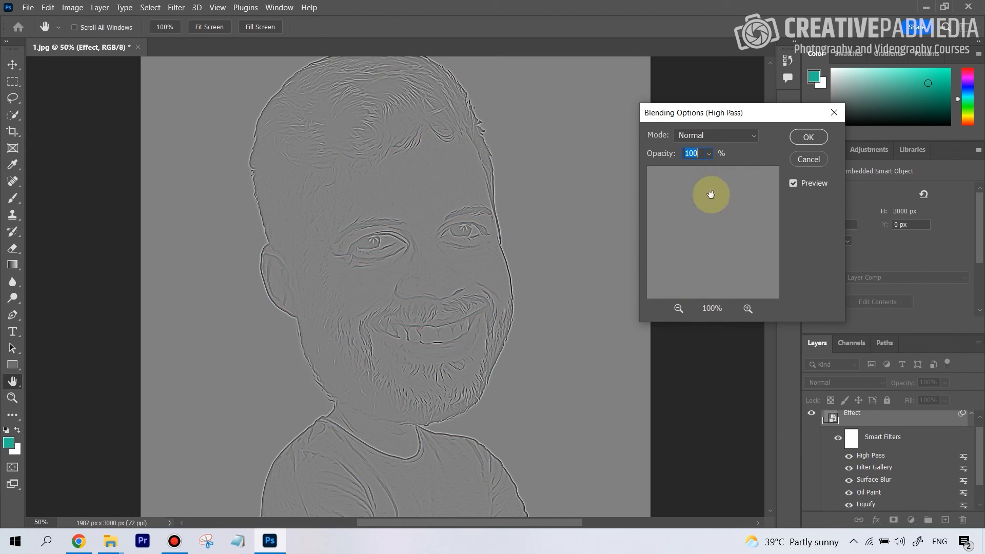
- Set the High Pass smart filter's blending mode to Overlay at 100% opacity
click(700, 136)
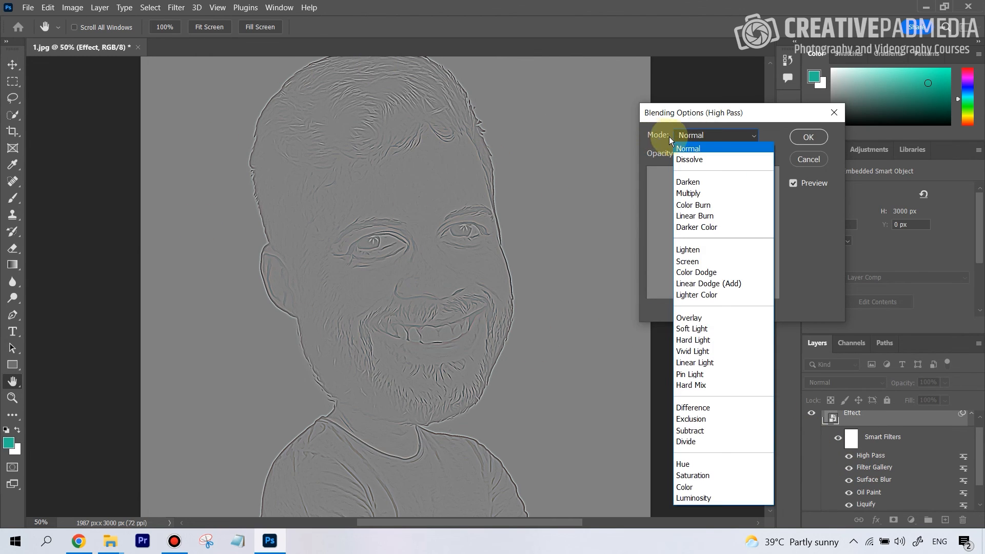
click(687, 319)
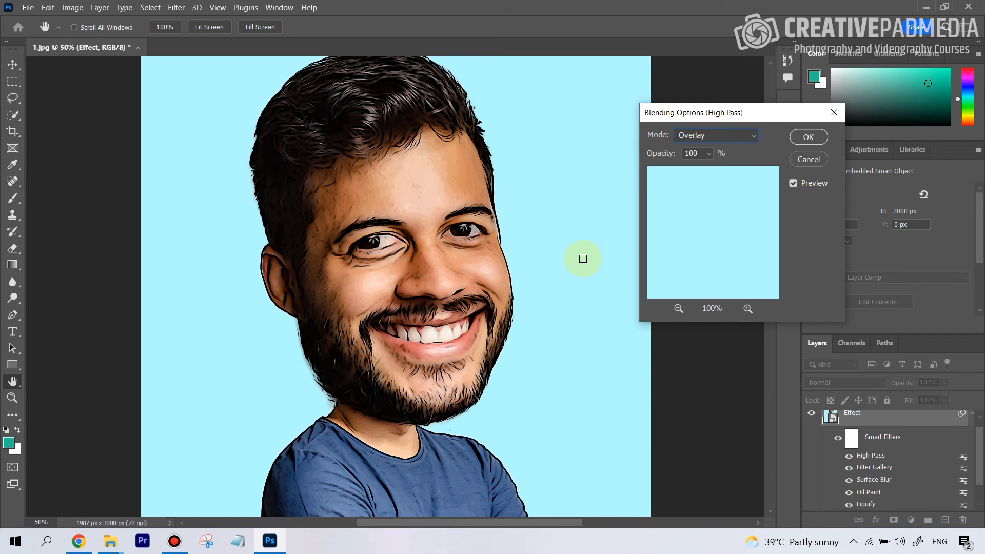
click(809, 136)
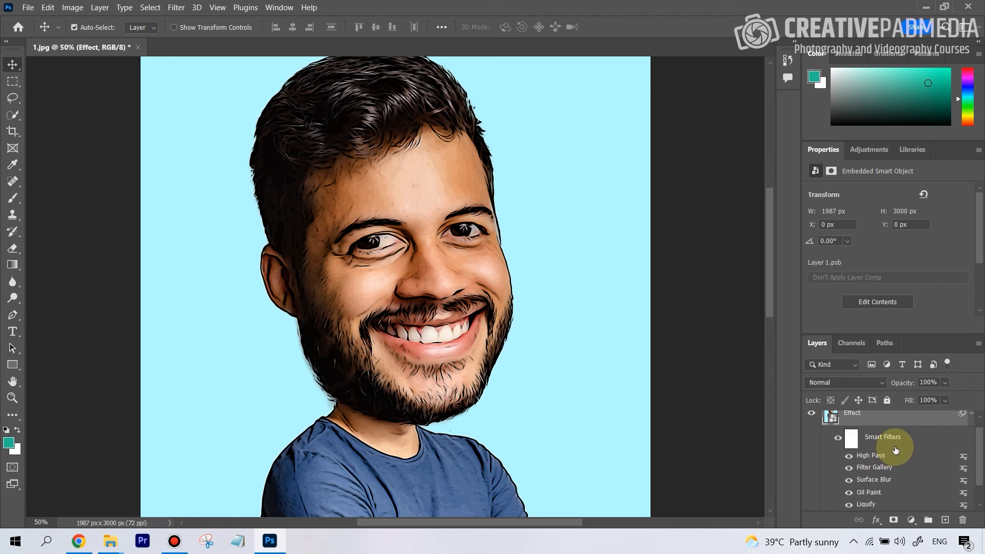
- Compare the face at 66.7% zoom with High Pass off and on, and examine the whole caricature with it on
click(849, 457)
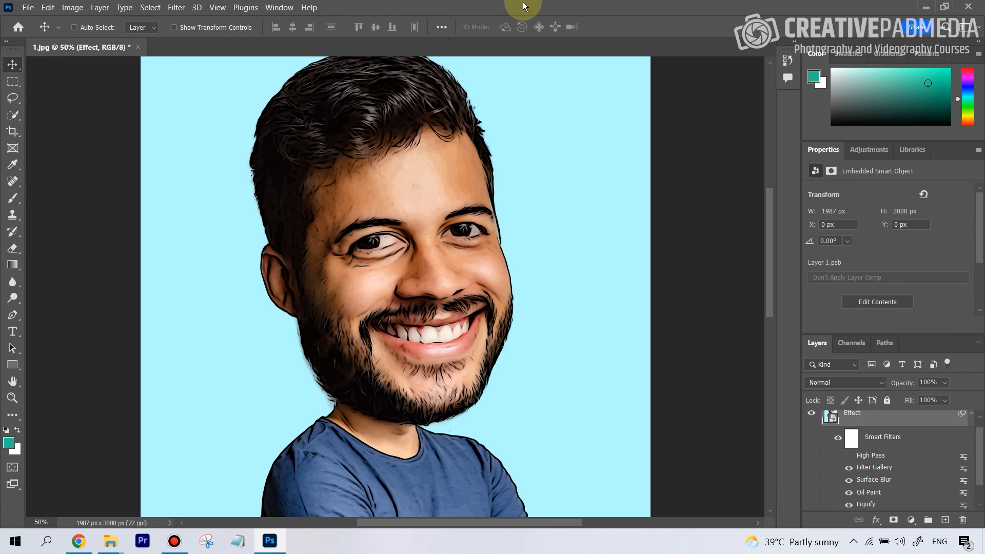
key(ctrl+plus)
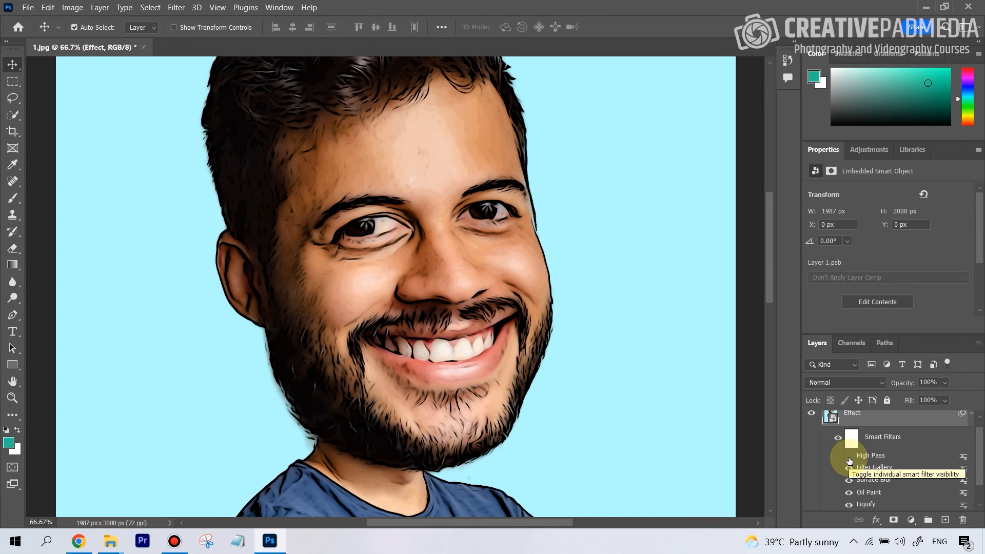
click(849, 457)
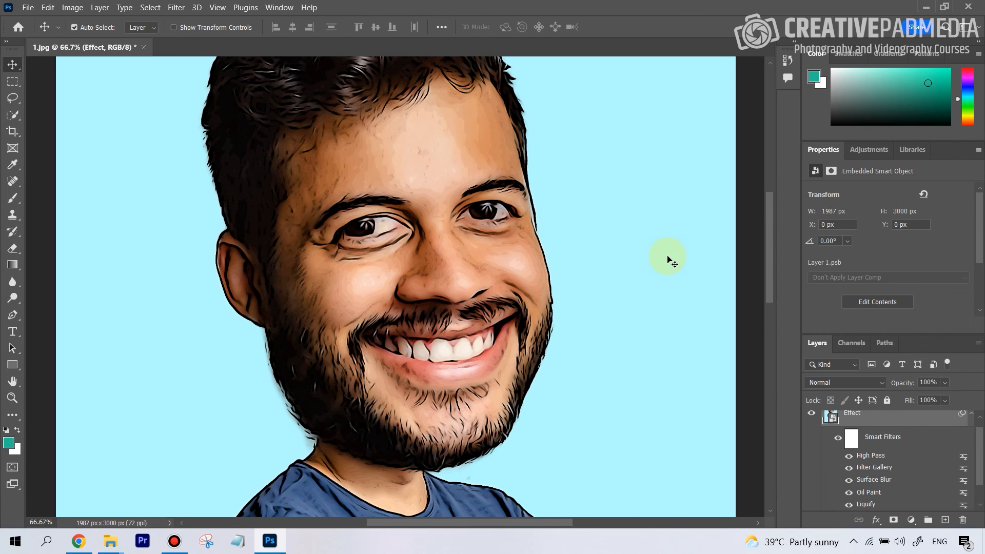
key(ctrl+minus)
key(ctrl+minus)
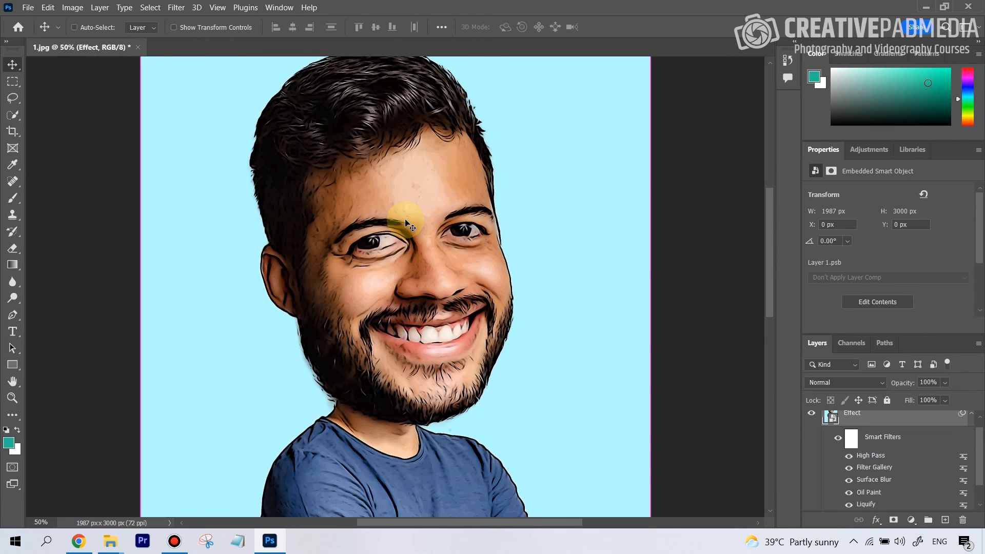
scroll(408, 224, down, 1)
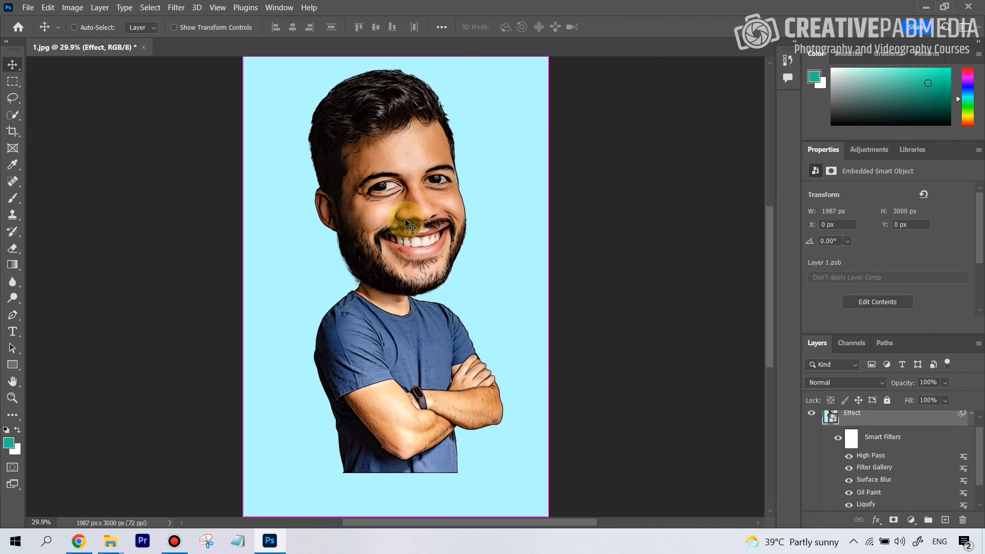
scroll(408, 224, up, 4)
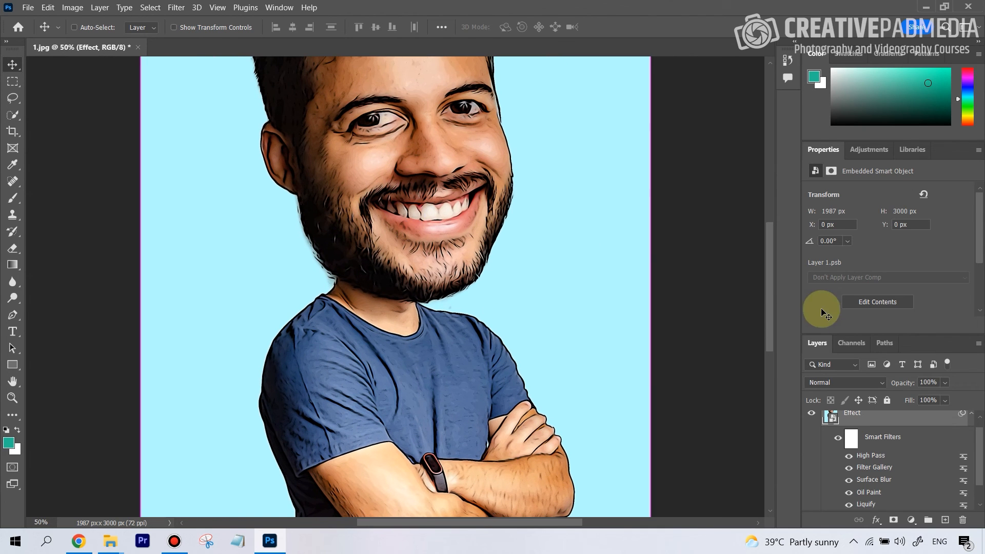
drag(770, 248, 767, 218)
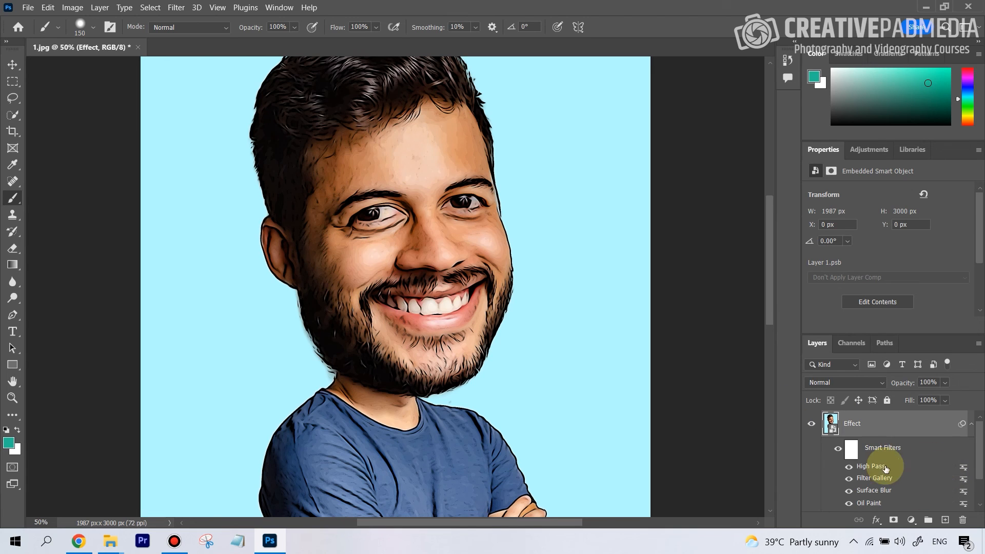
- Convert the Effect layer with all its smart filters into a new smart object
scroll(913, 466, down, 1)
scroll(913, 465, up, 1)
scroll(902, 473, down, 2)
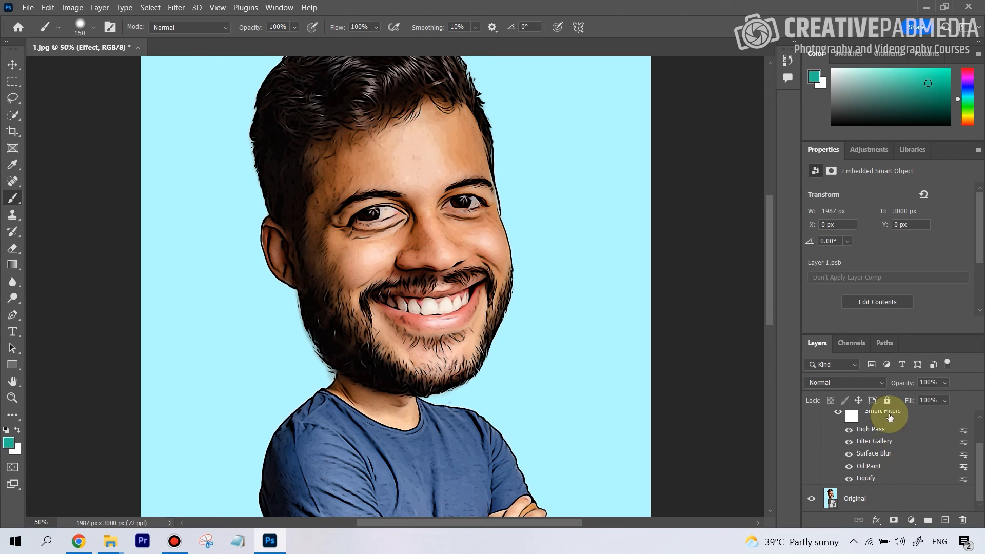
scroll(872, 418, up, 2)
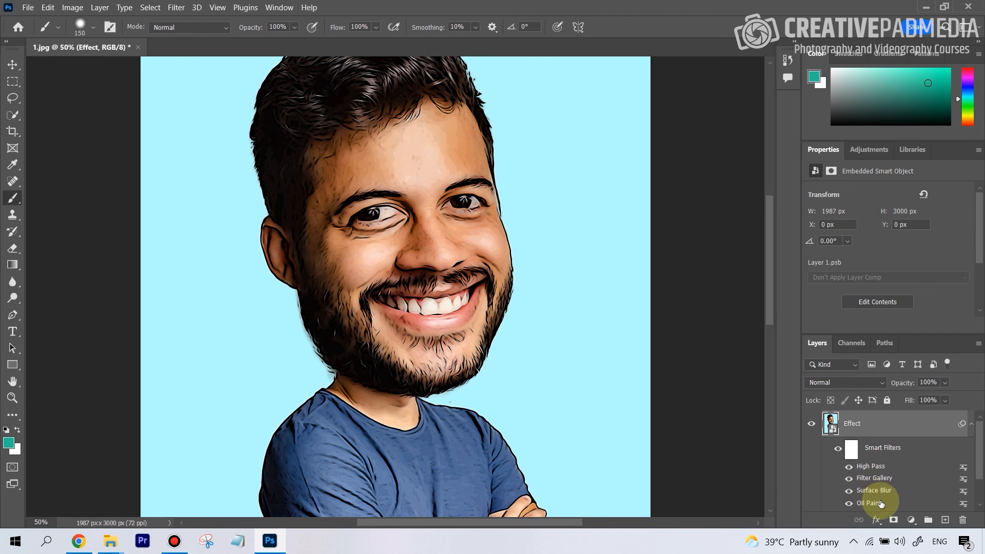
right_click(859, 430)
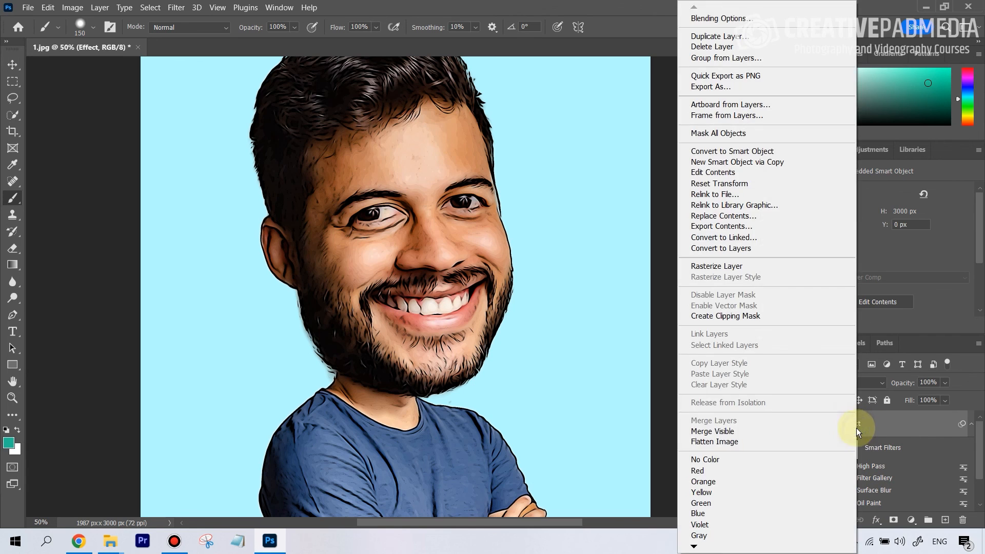
click(765, 151)
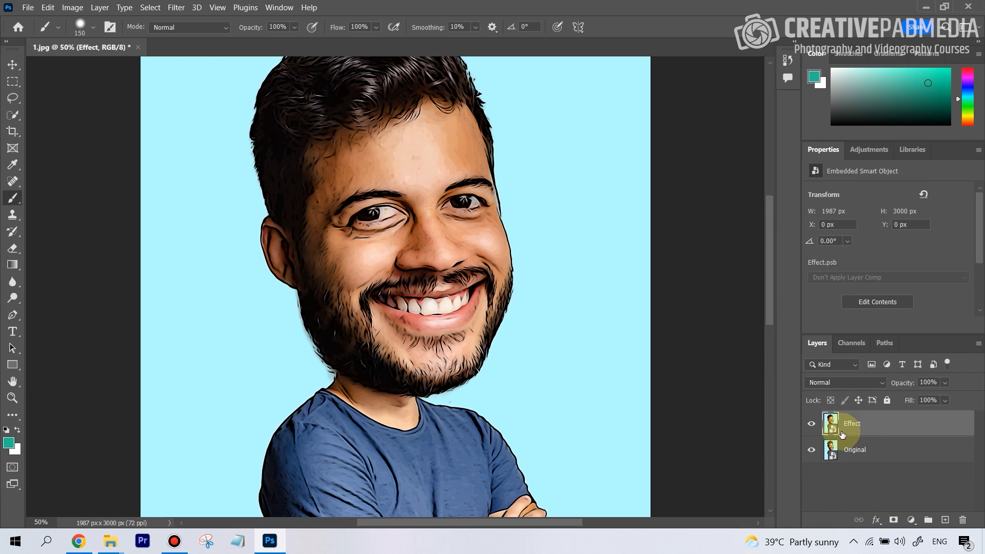
- Apply only Diffuse Glow from the Filter Gallery to the Effect layer, with Graininess 1, Glow Amount 3 and Clear Amount 20
click(175, 8)
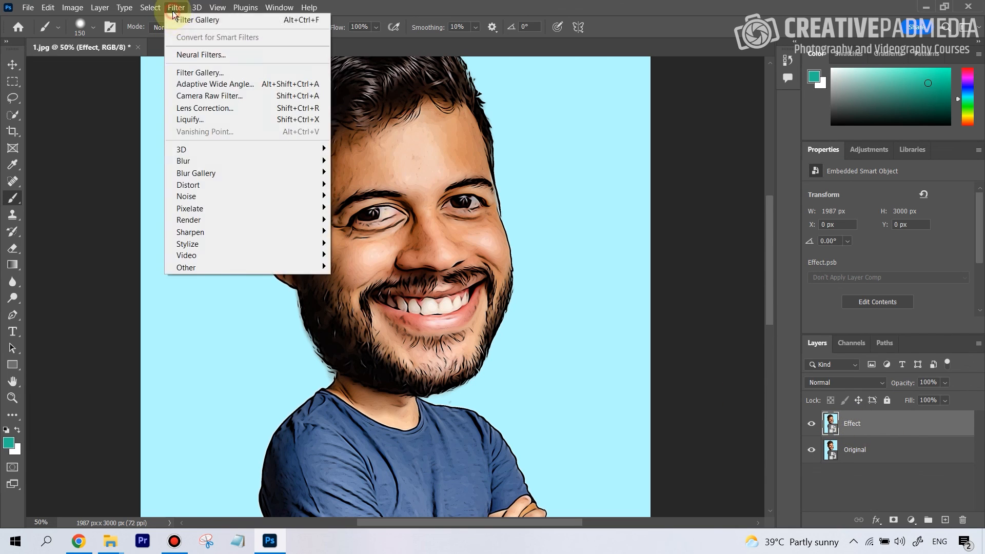
click(207, 75)
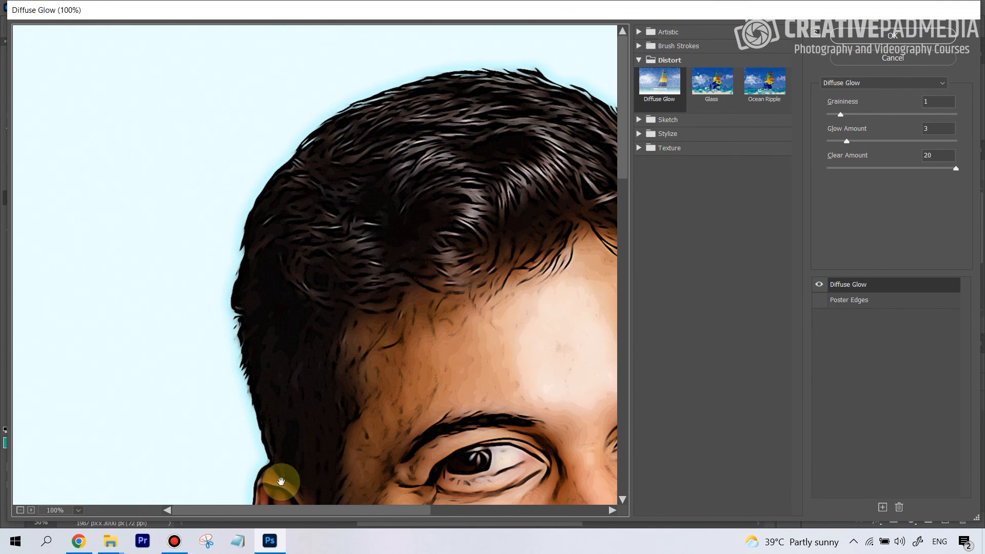
click(20, 511)
click(20, 510)
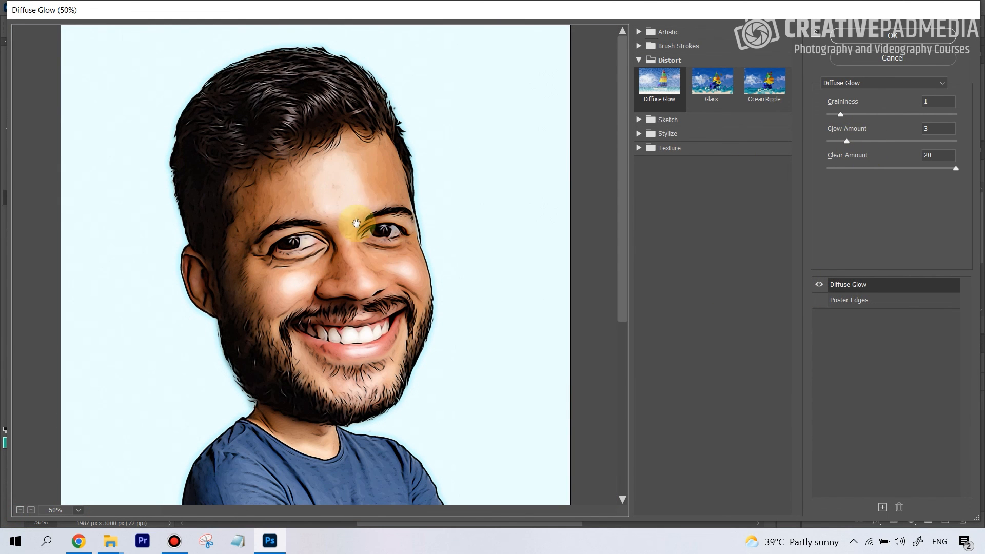
click(868, 43)
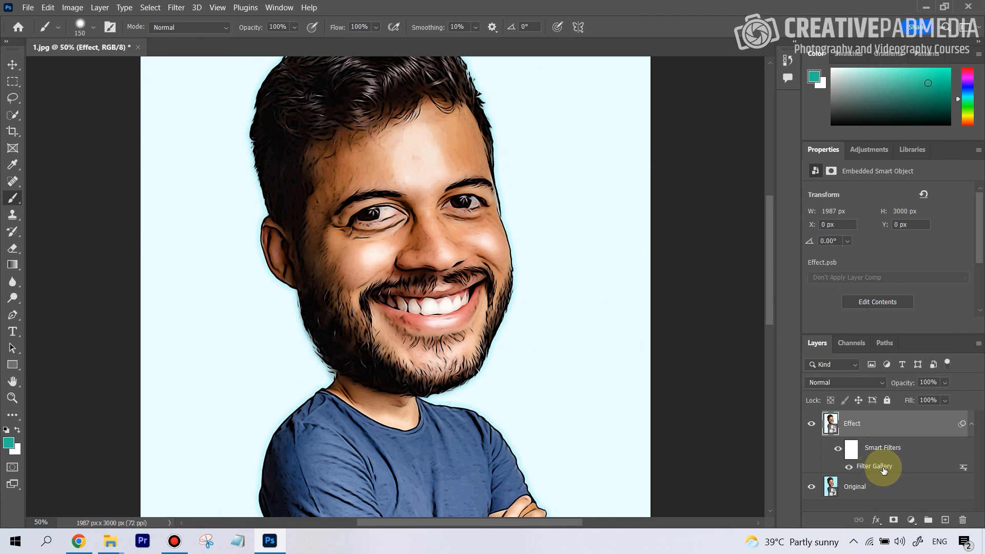
- Invert the Effect layer's smart filter mask to black to hide the Diffuse Glow
click(854, 454)
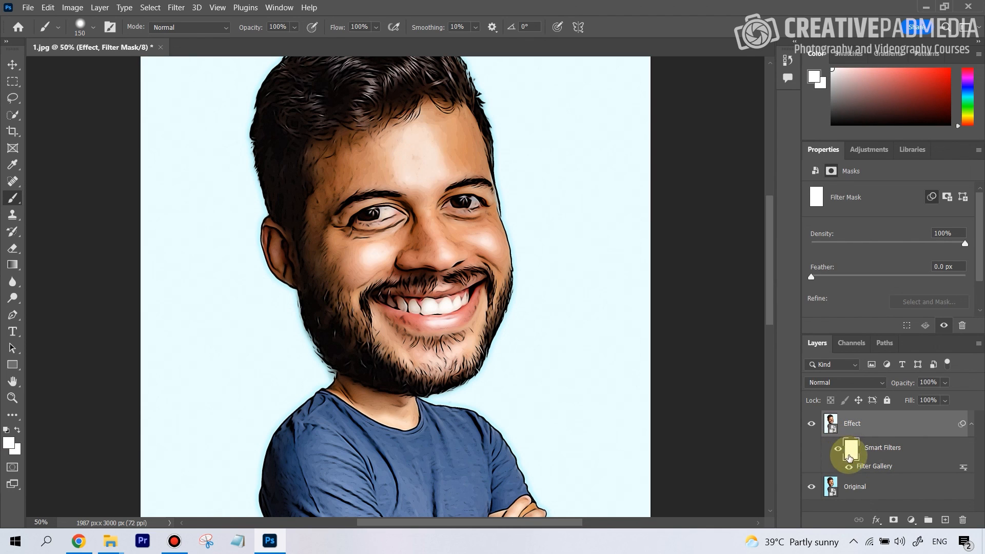
drag(979, 246, 977, 277)
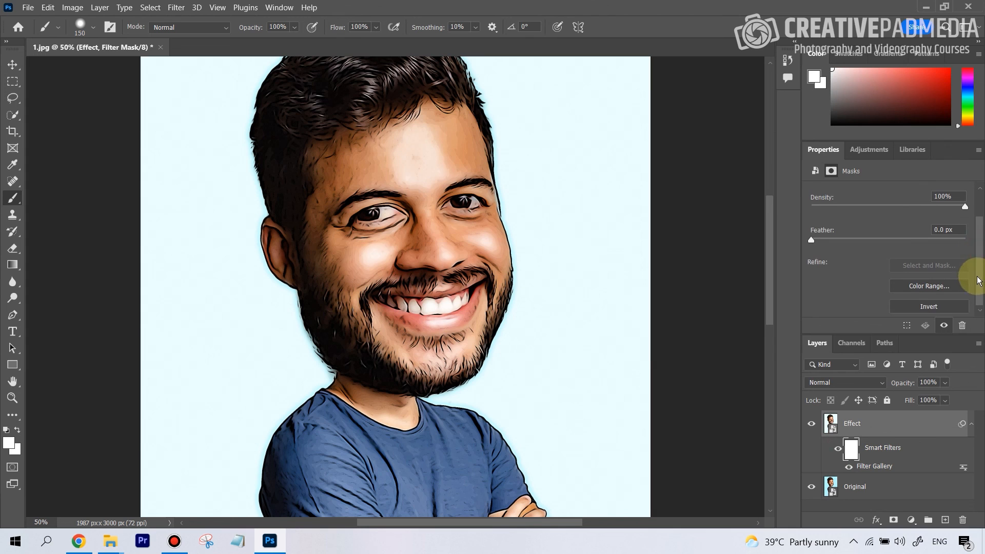
click(951, 306)
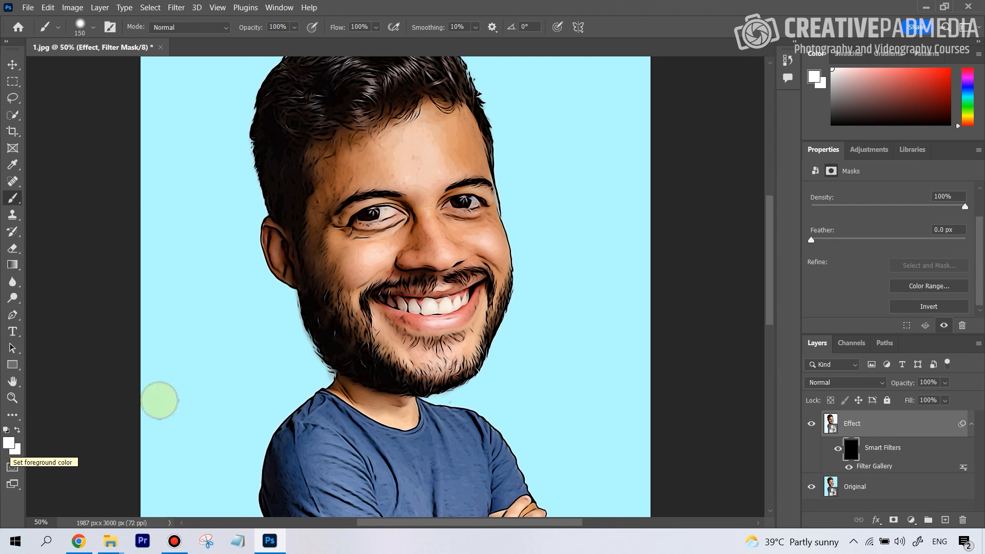
- Paint white on the Effect layer's filter mask with the 150 px brush over the forehead, cheeks, nose and chin to reveal the glow
mouse_move(415, 141)
mouse_down()
mouse_move(416, 175)
mouse_move(425, 148)
mouse_move(387, 163)
mouse_move(414, 177)
mouse_move(434, 154)
mouse_up()
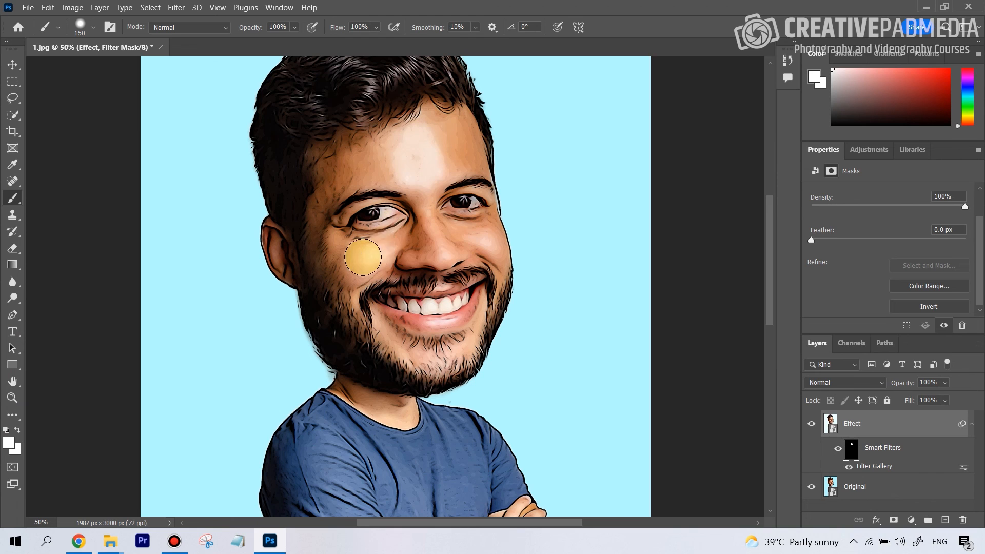
mouse_move(362, 257)
mouse_down()
mouse_move(426, 235)
mouse_move(480, 247)
mouse_move(443, 345)
mouse_move(402, 334)
mouse_move(364, 301)
mouse_move(430, 357)
mouse_move(461, 278)
mouse_move(423, 223)
mouse_move(399, 147)
mouse_move(348, 186)
mouse_move(374, 286)
mouse_move(404, 267)
mouse_move(469, 253)
mouse_up()
scroll(457, 325, down, 4)
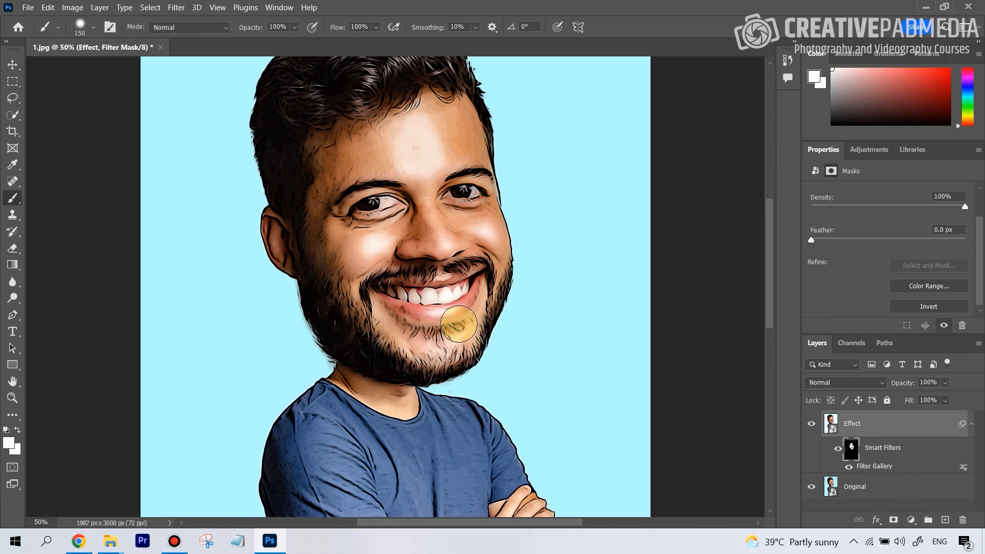
mouse_move(353, 312)
mouse_down()
mouse_move(379, 291)
mouse_move(401, 329)
mouse_up()
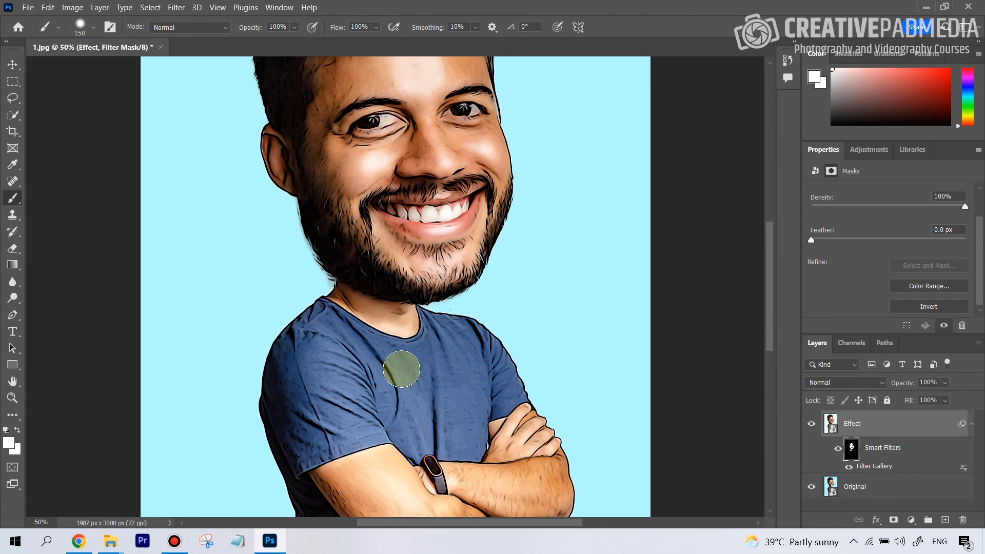
- Reveal the Diffuse Glow on the crossed arms by painting white on the Effect layer's filter mask, and fit the whole image in view
scroll(403, 369, down, 1)
mouse_move(344, 351)
mouse_down()
mouse_move(339, 381)
mouse_move(461, 386)
mouse_move(468, 370)
mouse_up()
scroll(468, 369, down, 2)
mouse_move(366, 332)
mouse_down()
mouse_move(401, 346)
mouse_move(388, 401)
mouse_move(520, 364)
mouse_move(488, 351)
mouse_move(499, 374)
mouse_move(345, 340)
mouse_move(394, 380)
mouse_up()
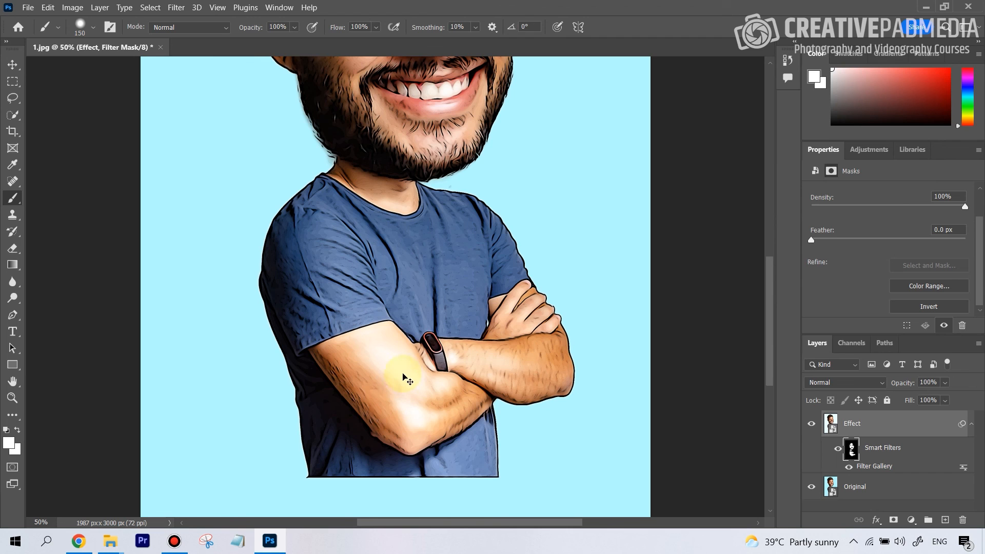
key(ctrl+0)
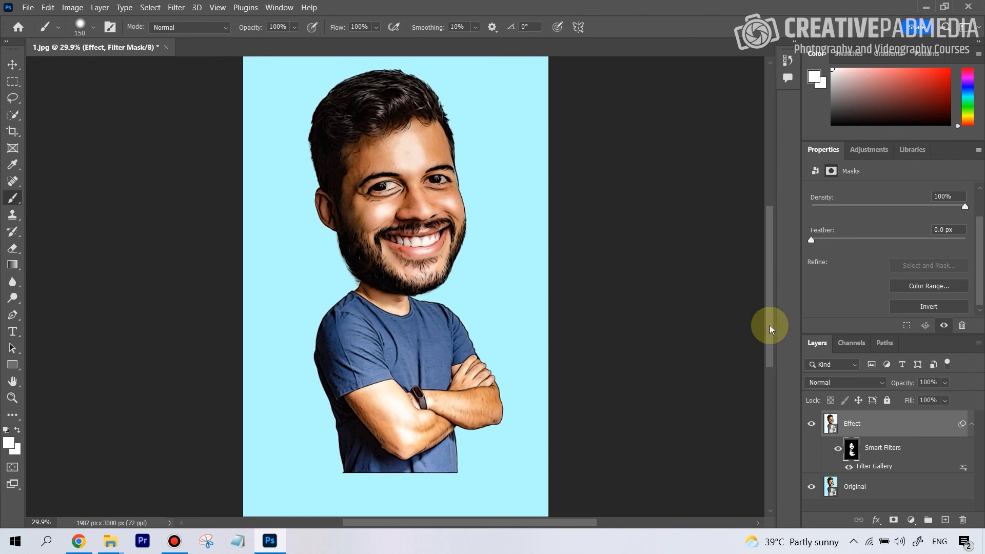
- Crop away the empty strip below the shirt's cut edge, keeping the full width, to about 1987 x 2686 px
drag(771, 319, 771, 313)
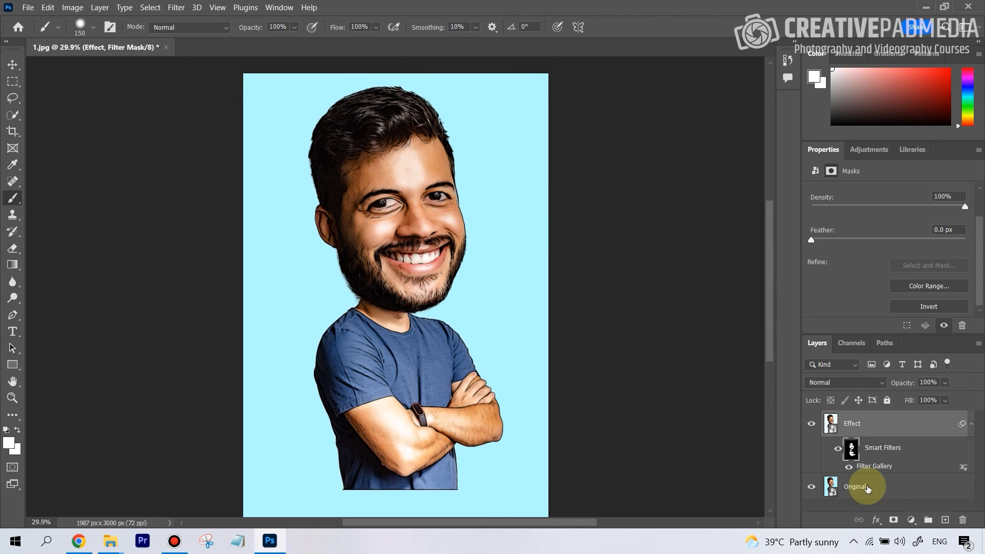
click(16, 137)
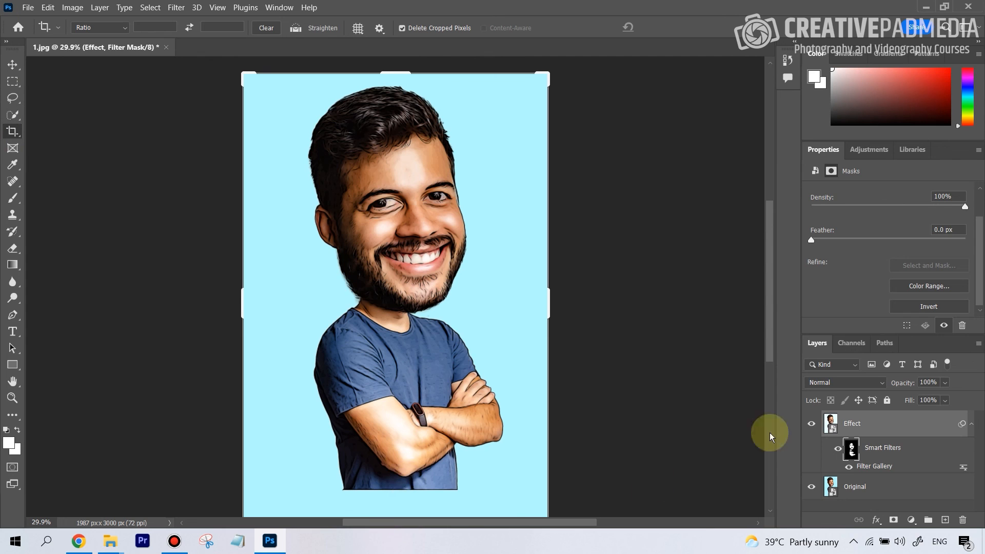
drag(768, 341, 768, 348)
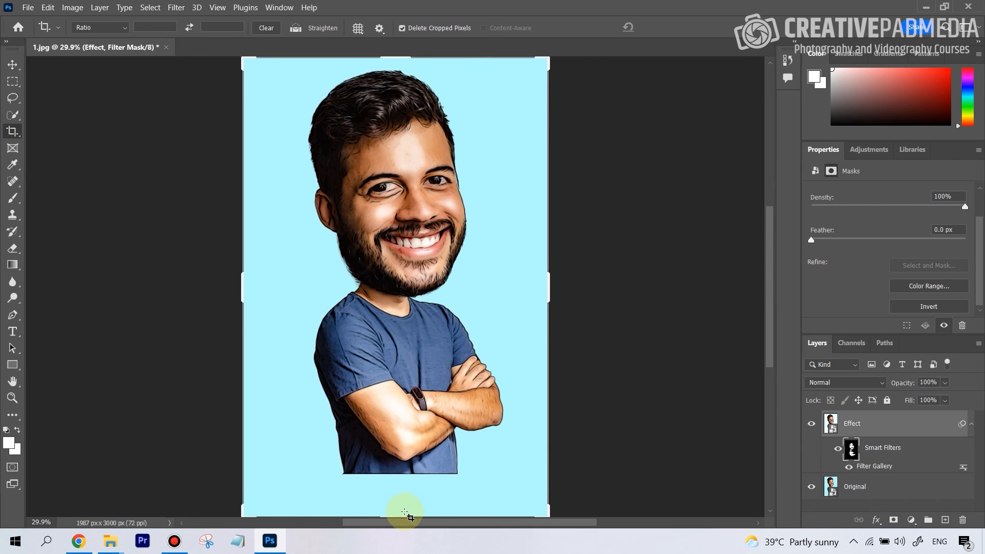
scroll(403, 512, right, 2)
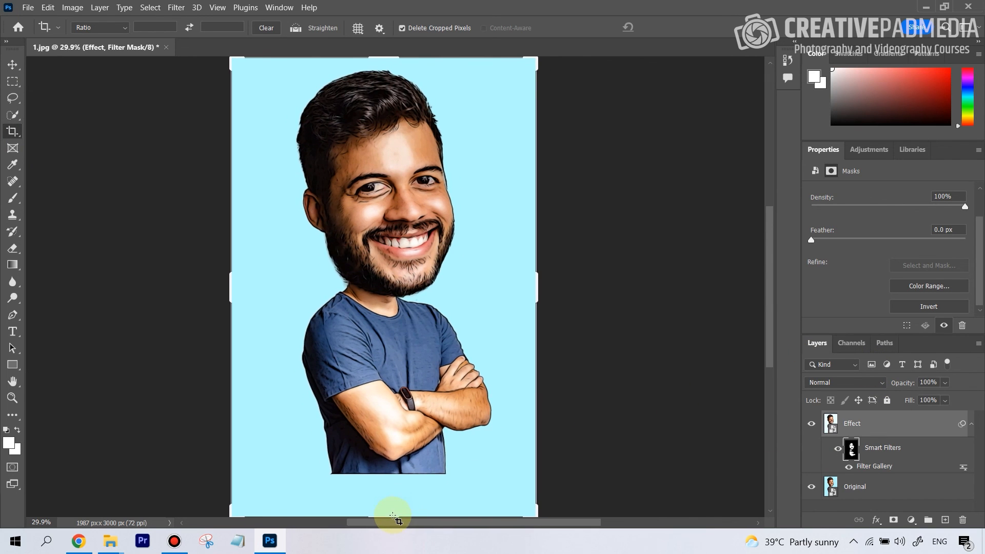
drag(387, 514, 396, 496)
key(Return)
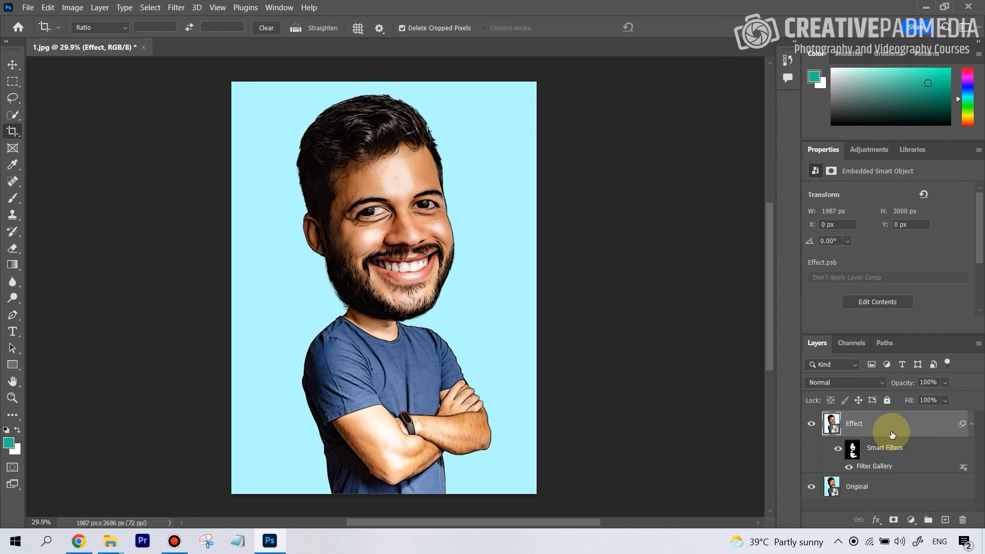
- Compare the finished caricature with the Original layer by hiding and showing the Effect layer twice, leaving it visible
click(810, 425)
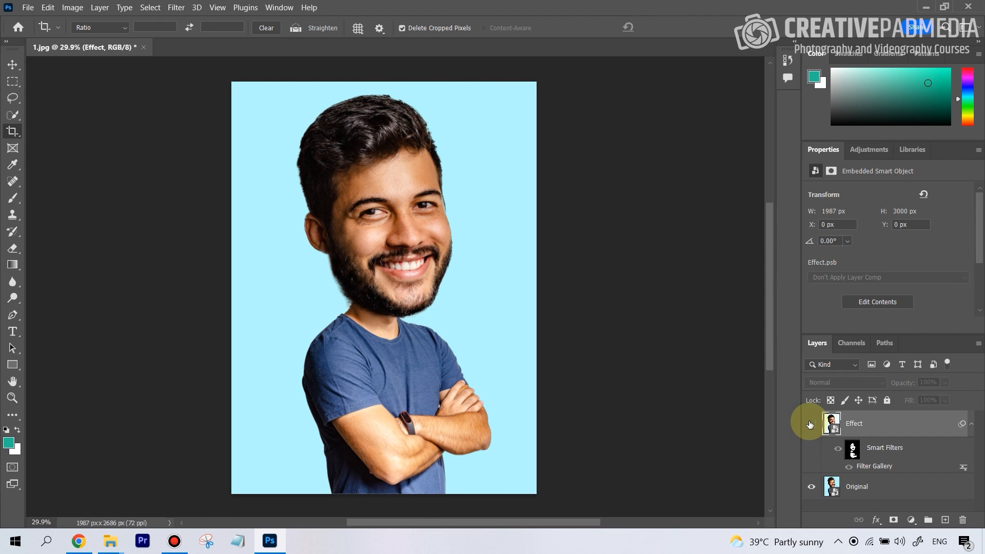
click(810, 425)
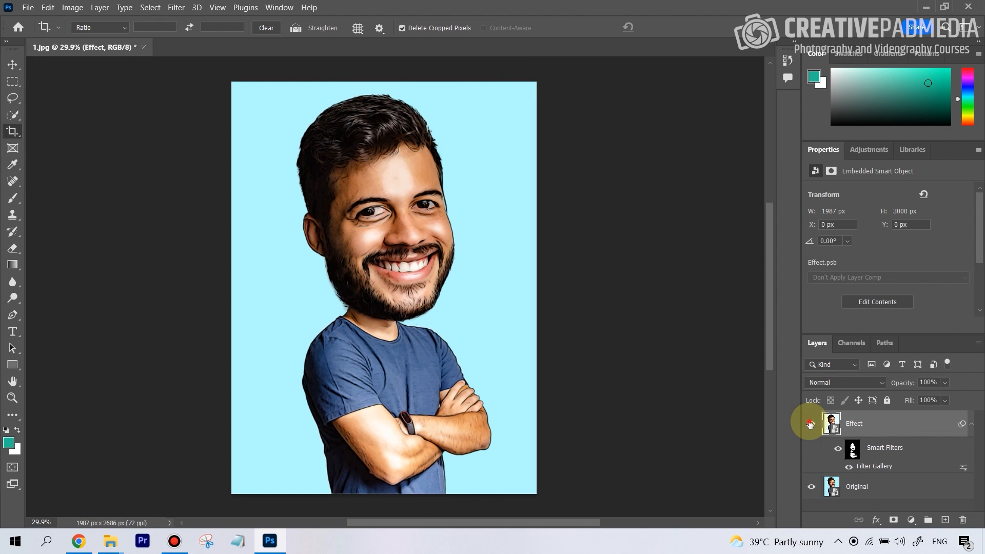
click(811, 424)
click(810, 425)
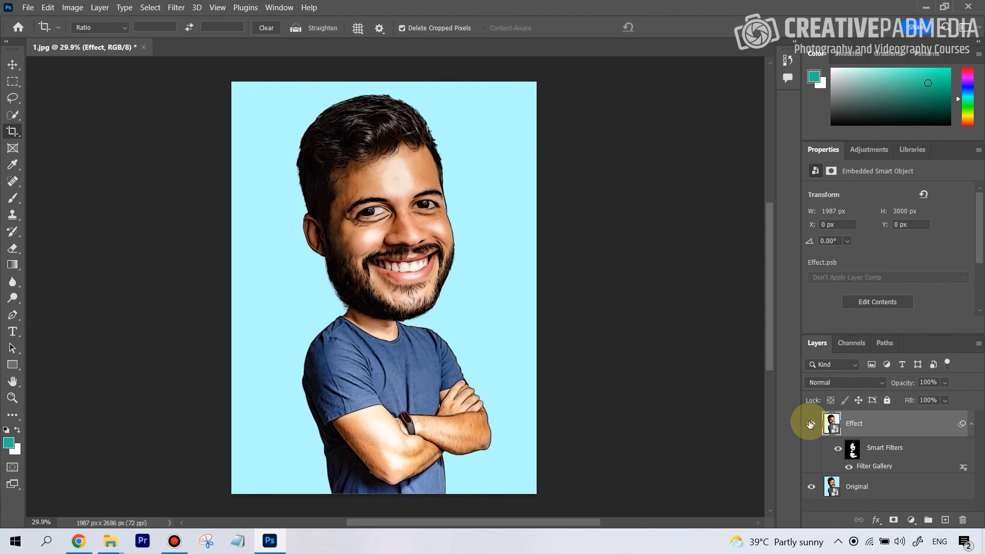